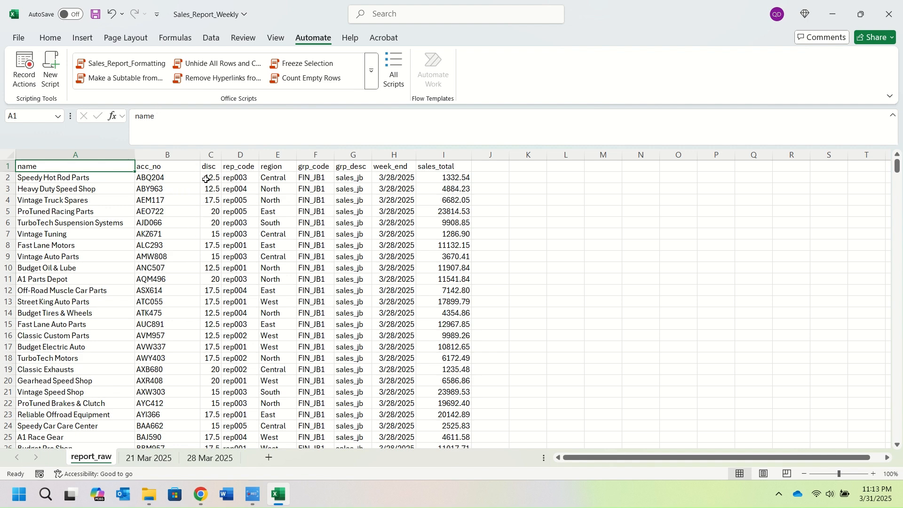
Check the Automate options in the browser workbooks Book and Book 4, close Book 4, and return to Sales_Report_Weekly in desktop Excel.
{"action": "mouse_move", "coordinate": [286, 497]}
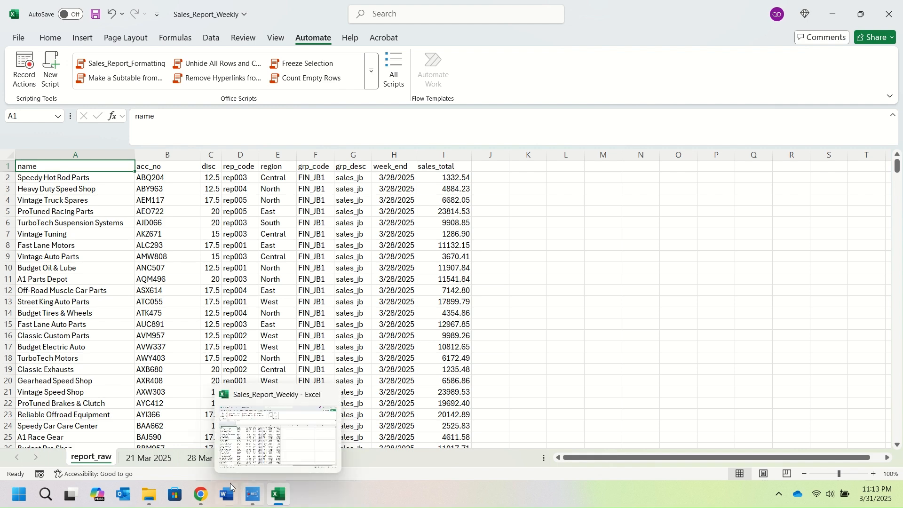
{"action": "left_click", "coordinate": [201, 495]}
{"action": "left_click", "coordinate": [158, 446]}
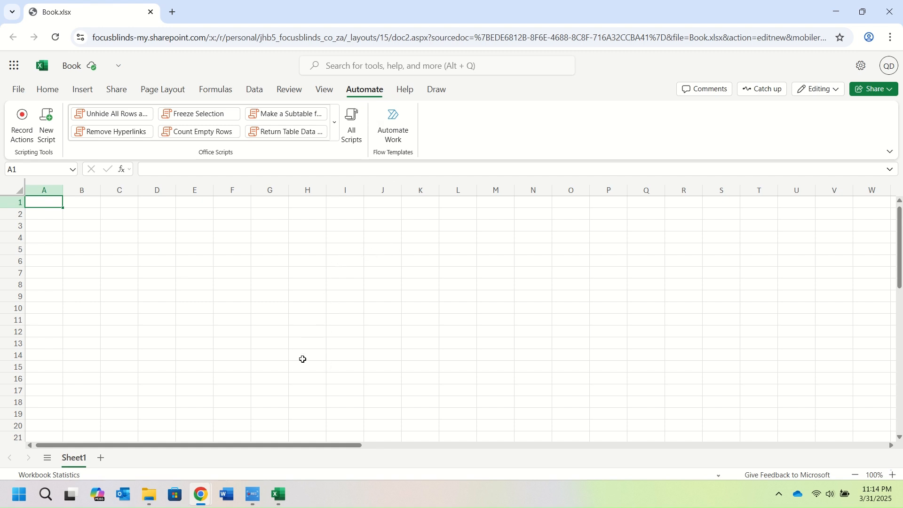
{"action": "mouse_move", "coordinate": [200, 496]}
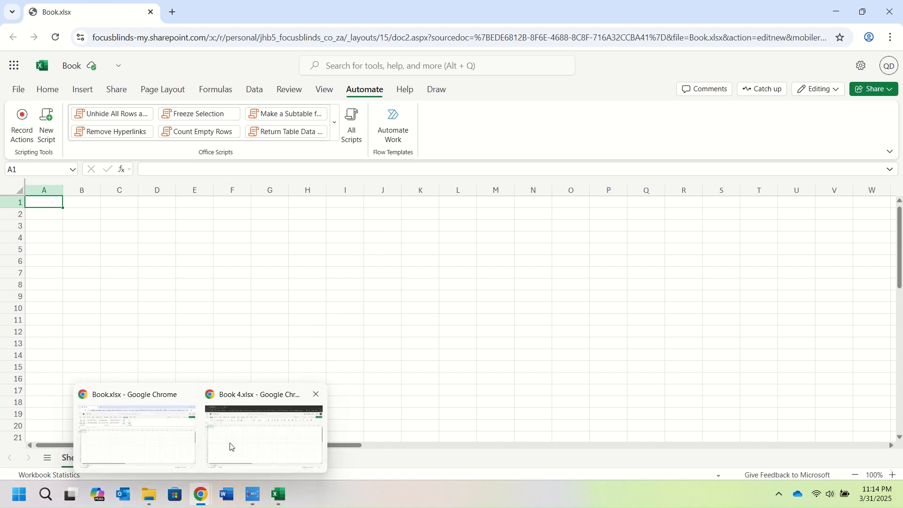
{"action": "left_click", "coordinate": [251, 424]}
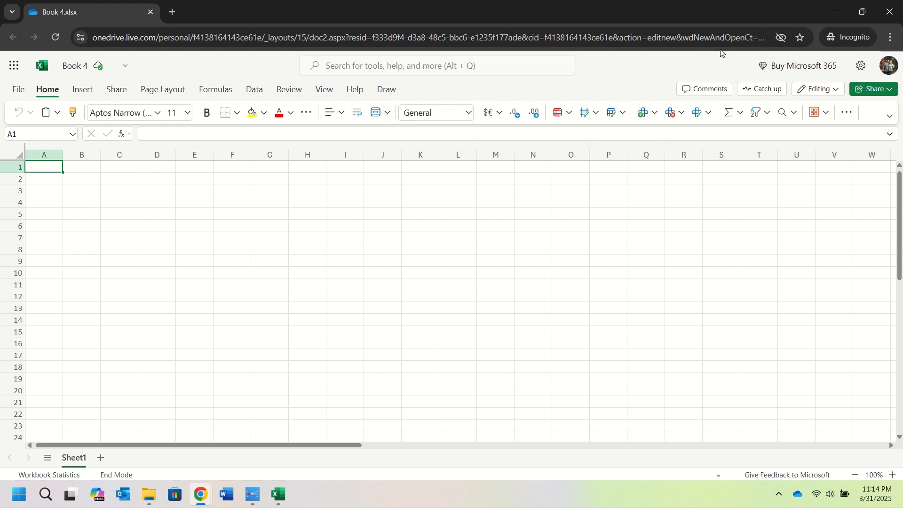
{"action": "left_click", "coordinate": [882, 17]}
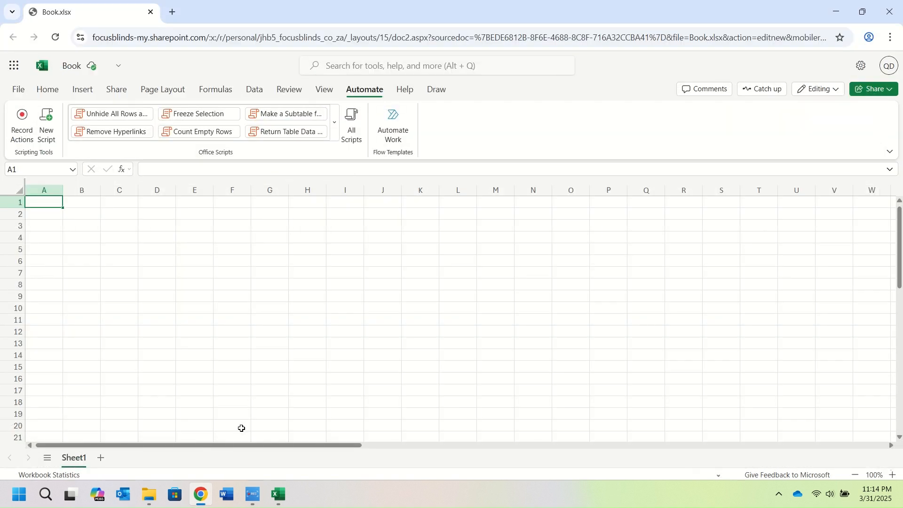
{"action": "mouse_move", "coordinate": [279, 495]}
{"action": "left_click", "coordinate": [296, 401]}
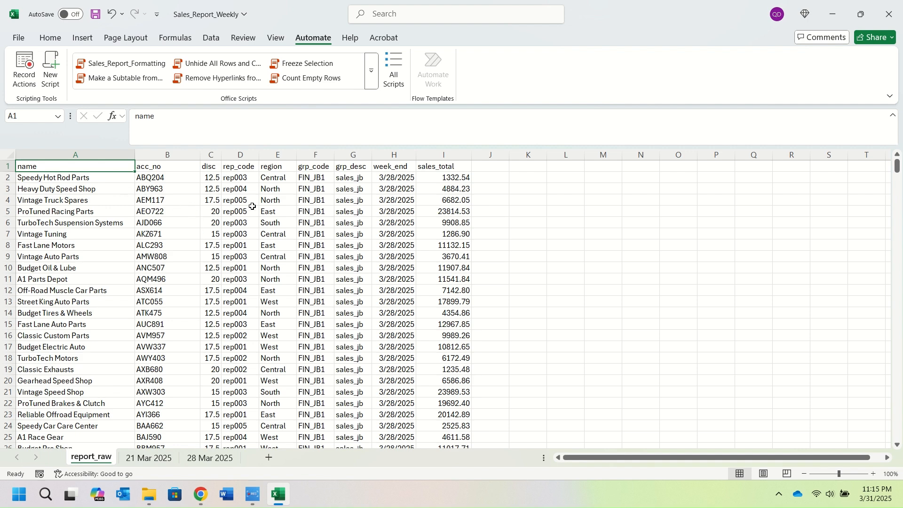
Review the layout of the 21 Mar 2025 sheet and start recording actions on the report_raw sheet.
{"action": "left_click", "coordinate": [168, 462]}
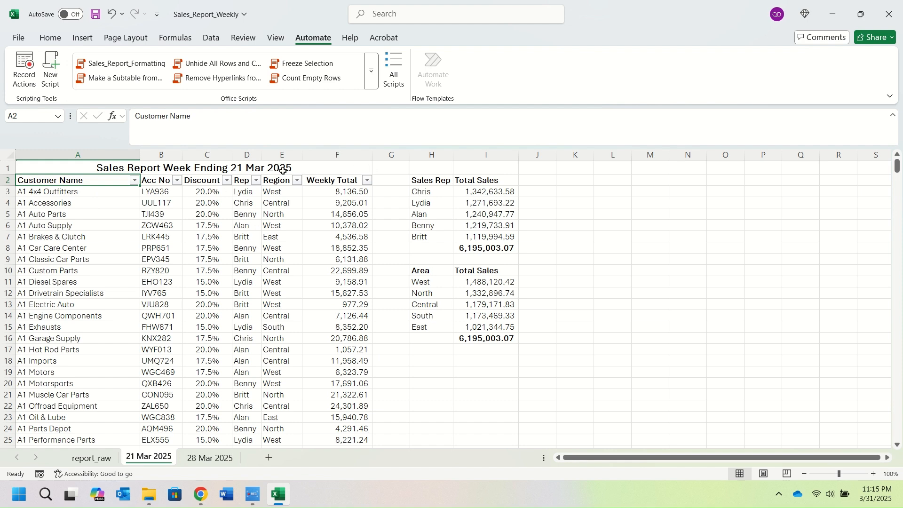
{"action": "left_click", "coordinate": [104, 460]}
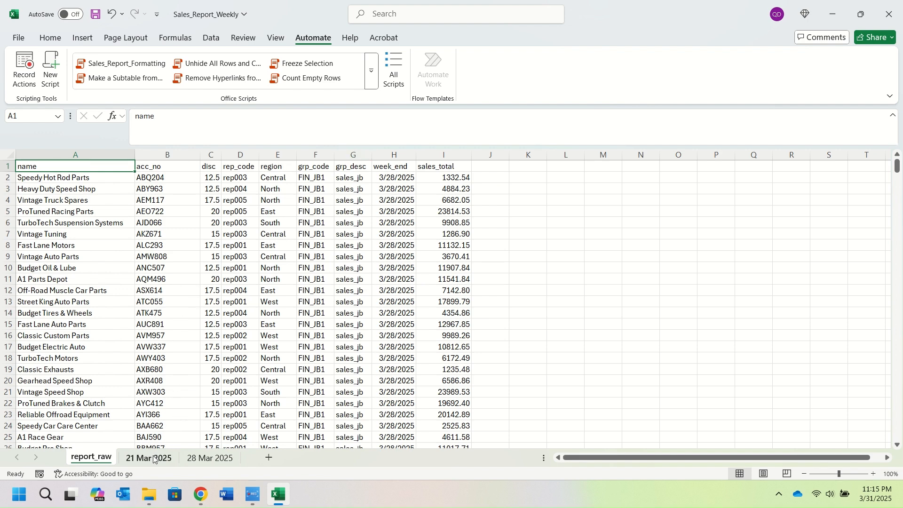
{"action": "key", "text": "Down"}
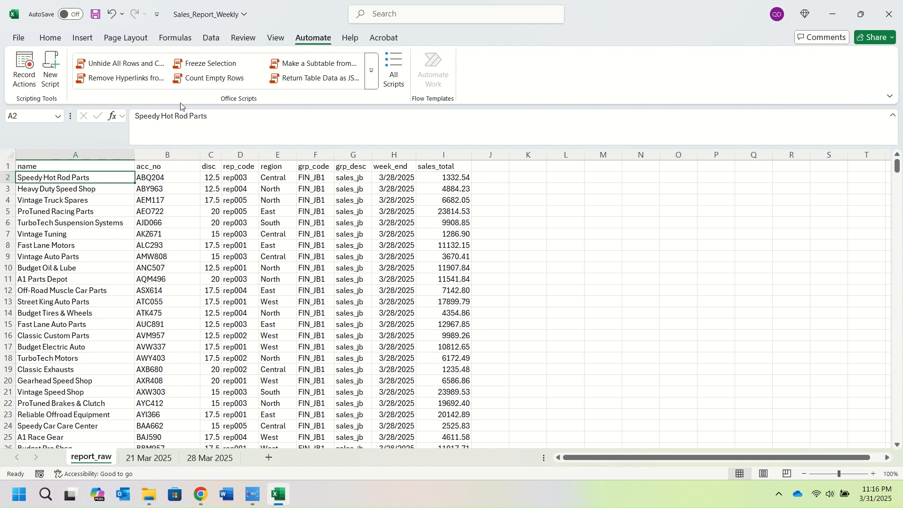
{"action": "left_click", "coordinate": [52, 67]}
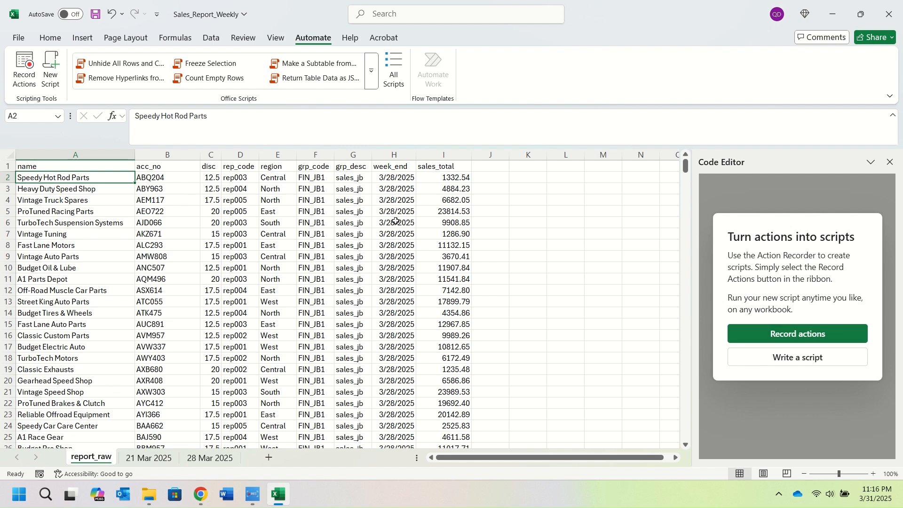
{"action": "left_click", "coordinate": [796, 335]}
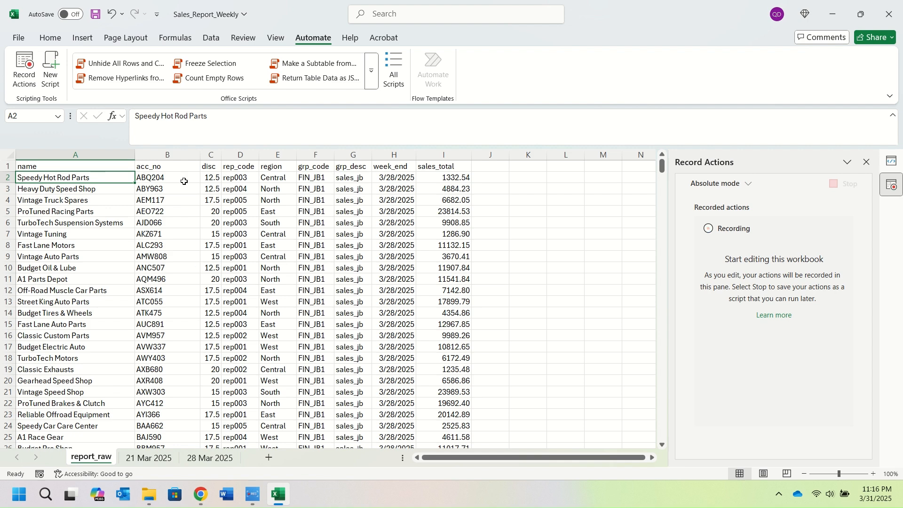
Insert a blank row above the header row of the report_raw sheet, using the 21 Mar 2025 sheet as reference.
{"action": "left_click", "coordinate": [167, 456]}
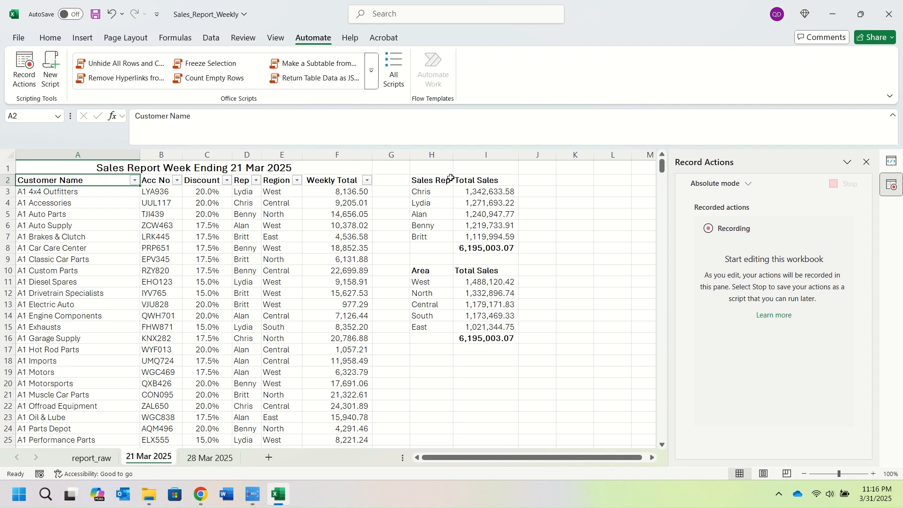
{"action": "left_click", "coordinate": [97, 457]}
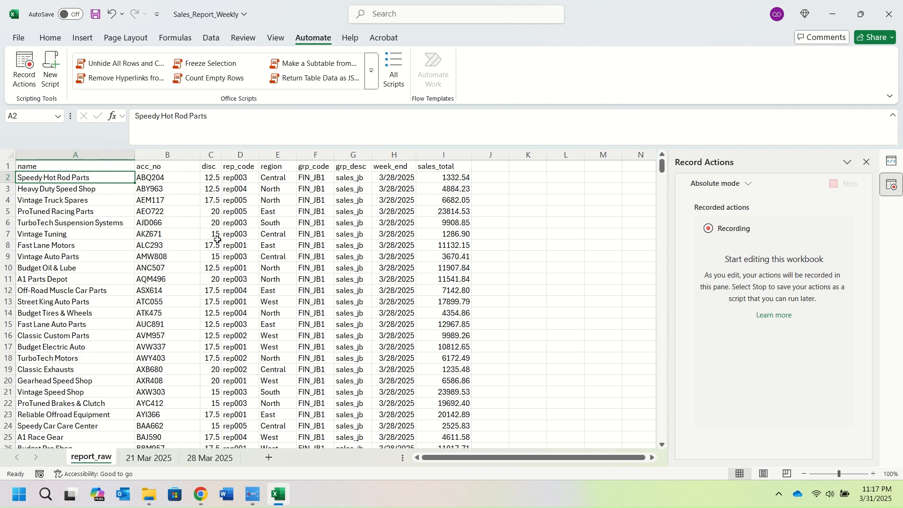
{"action": "right_click", "coordinate": [12, 168]}
{"action": "left_click", "coordinate": [75, 285]}
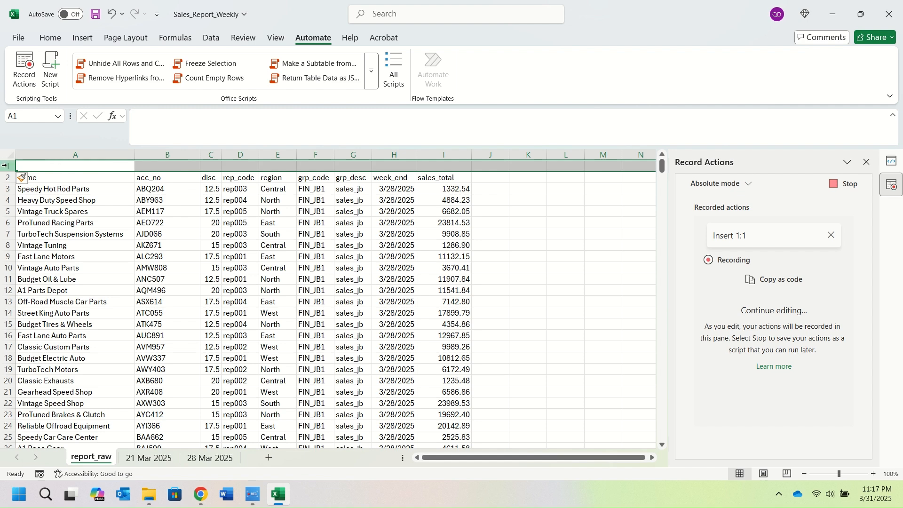
Try inserting a second blank row above row 1 and undo that insertion.
{"action": "right_click", "coordinate": [7, 167]}
{"action": "left_click", "coordinate": [66, 285]}
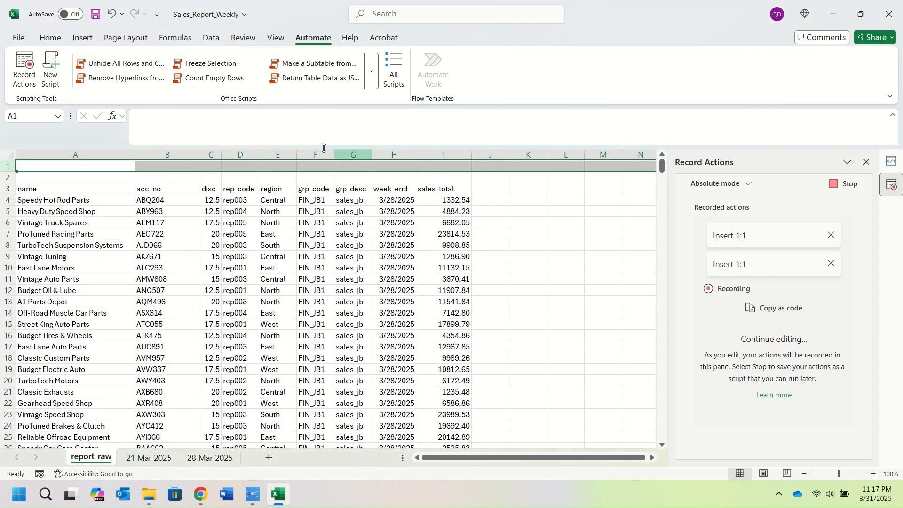
{"action": "left_click", "coordinate": [109, 18]}
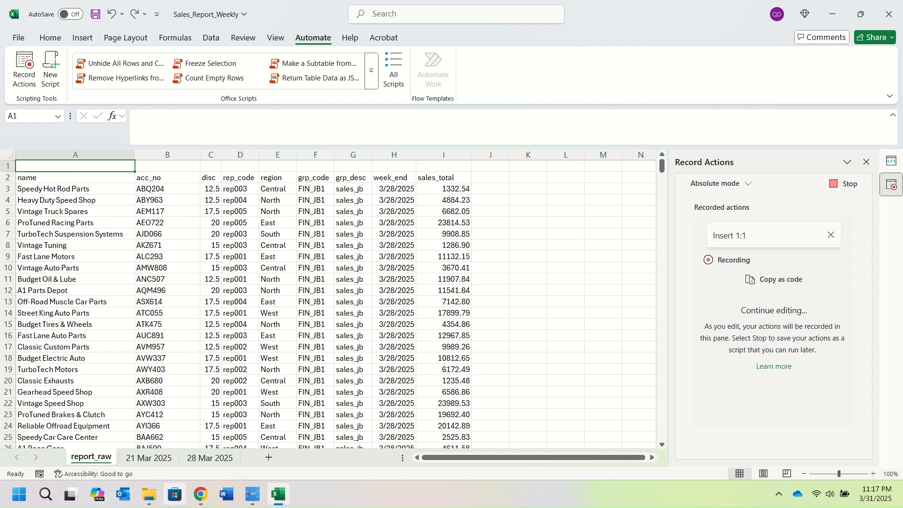
Enter the report title formula ="Sales Report Week Ending "&TEXT(H3,"dd mmm yyyy") in cell A1 of report_raw.
{"action": "left_click", "coordinate": [153, 460]}
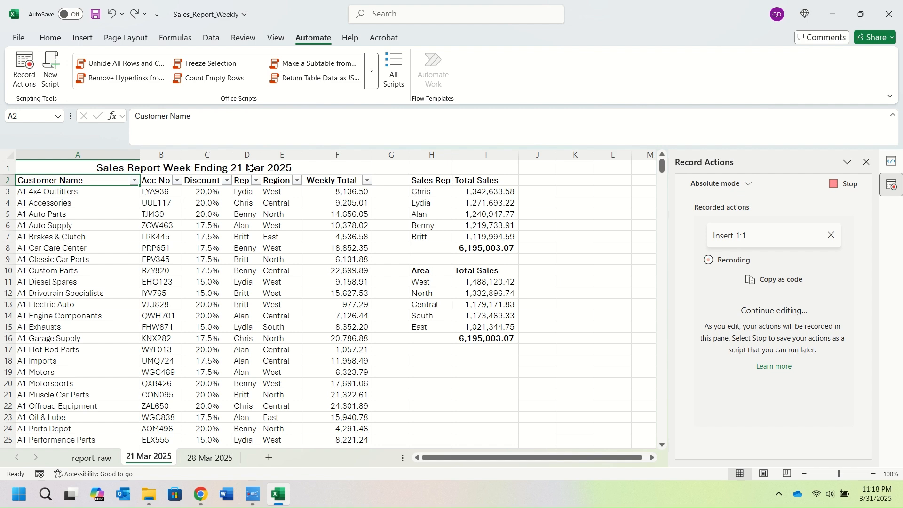
{"action": "left_click", "coordinate": [100, 459]}
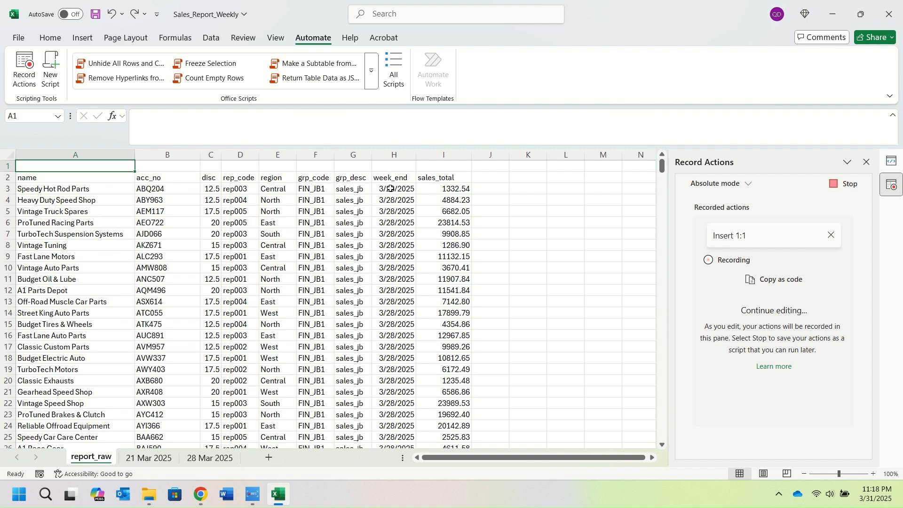
{"action": "type", "text": "="}
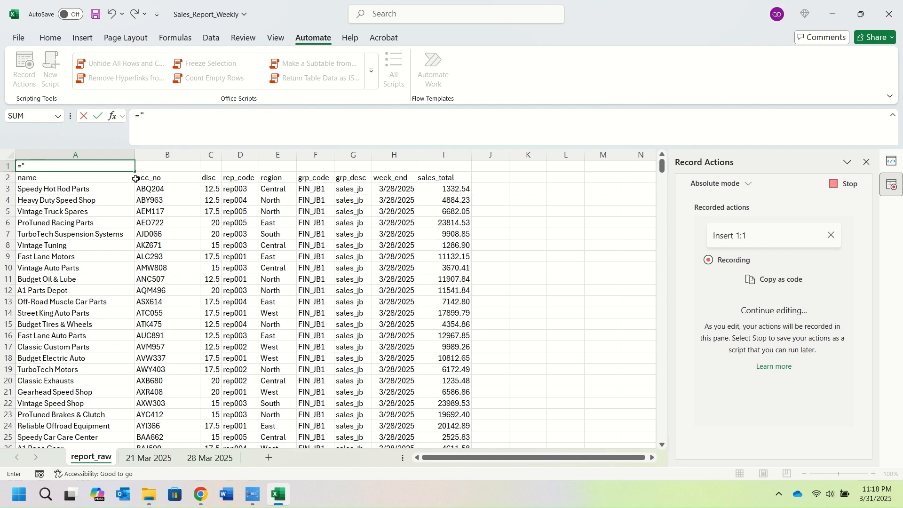
{"action": "type", "text": "es Report Week En"}
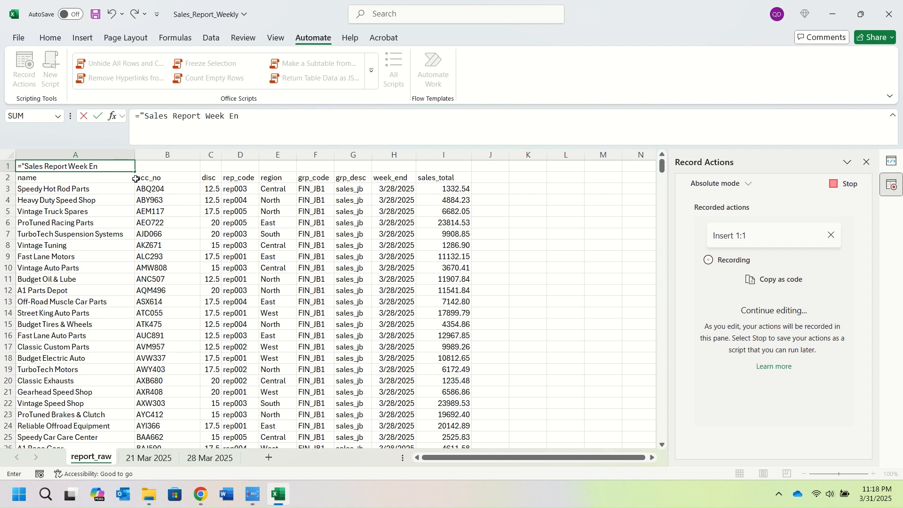
{"action": "type", "text": "ding \"&text"}
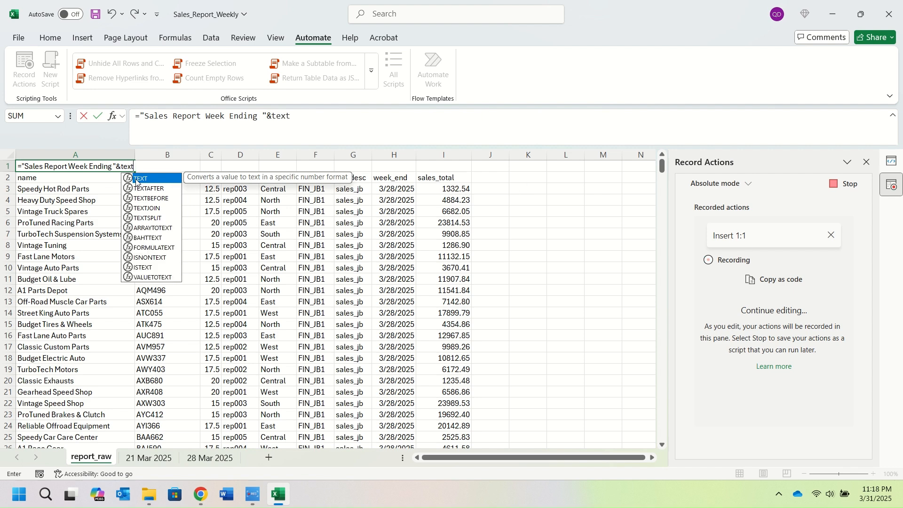
{"action": "type", "text": "("}
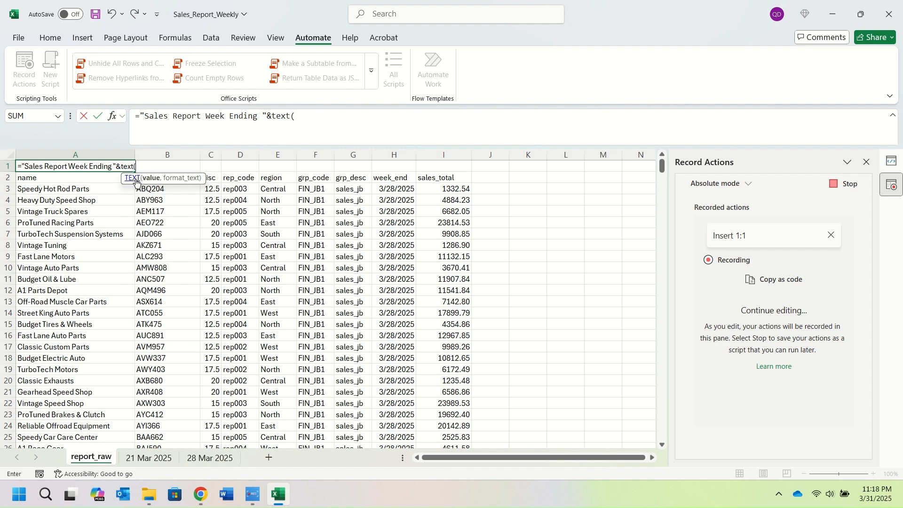
{"action": "left_click", "coordinate": [403, 190]}
{"action": "type", "text": ","}
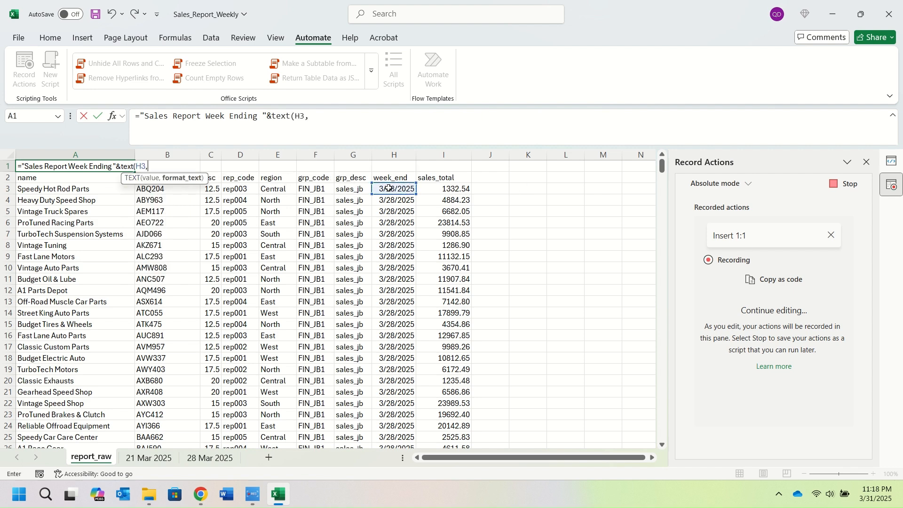
{"action": "type", "text": "\"dd mmm yyyy\""}
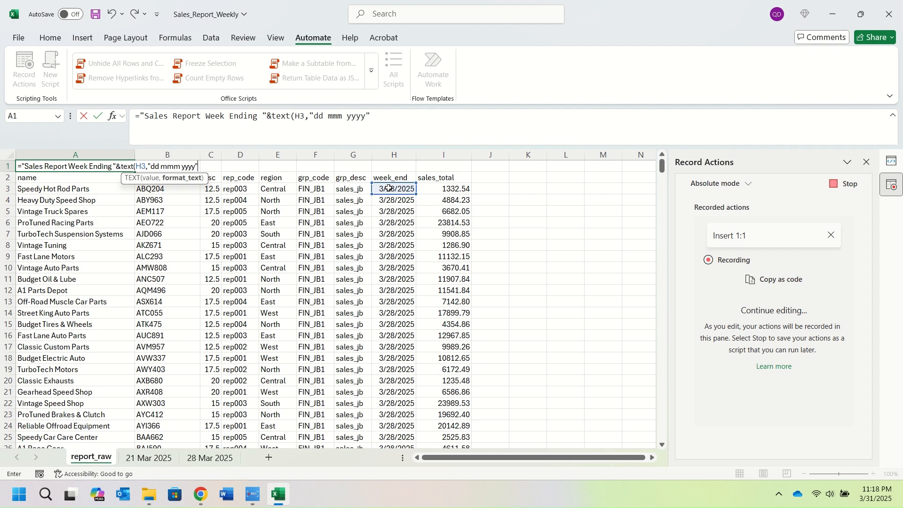
{"action": "type", "text": ")"}
{"action": "key", "text": "Return"}
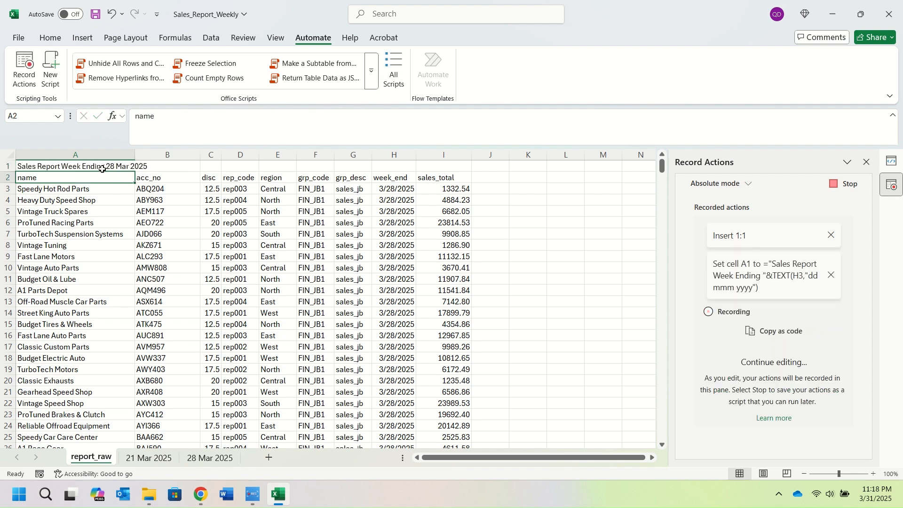
Replace the title formula in cell A1 with its own value by copying it and pasting values only.
{"action": "left_click", "coordinate": [102, 169]}
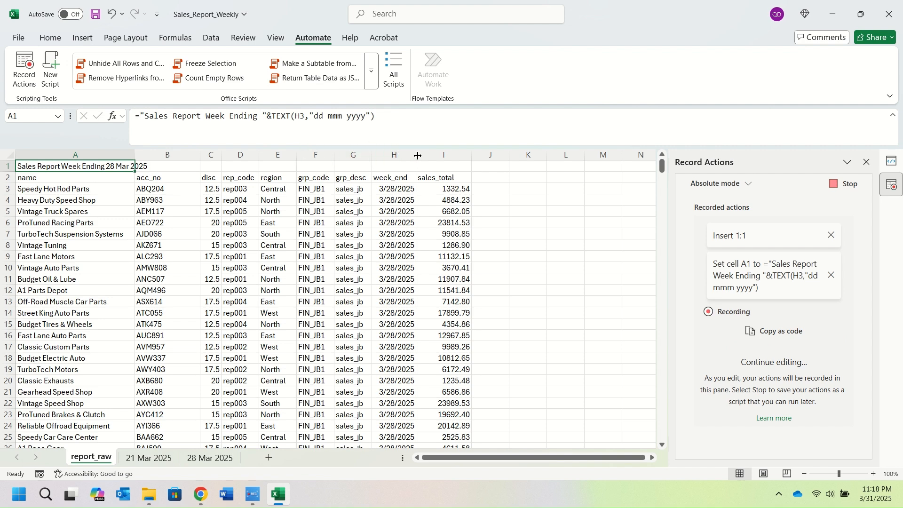
{"action": "right_click", "coordinate": [100, 168]}
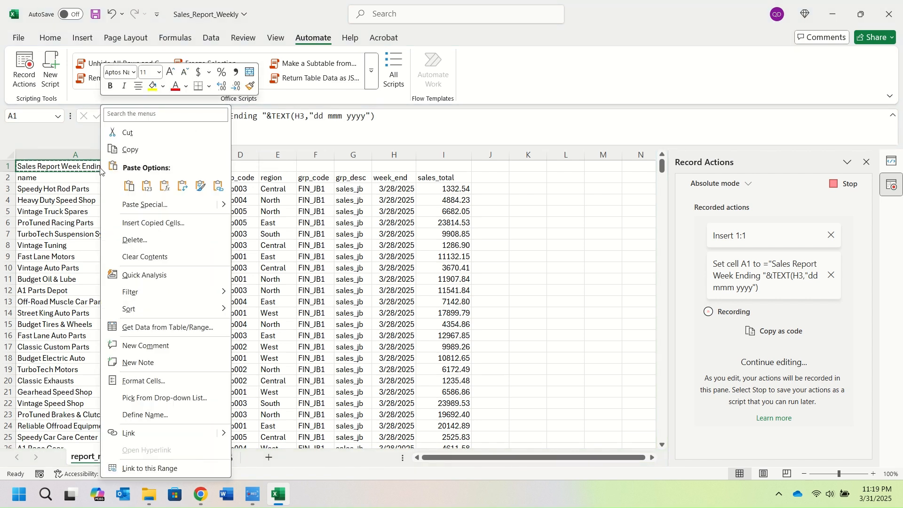
{"action": "left_click", "coordinate": [154, 187]}
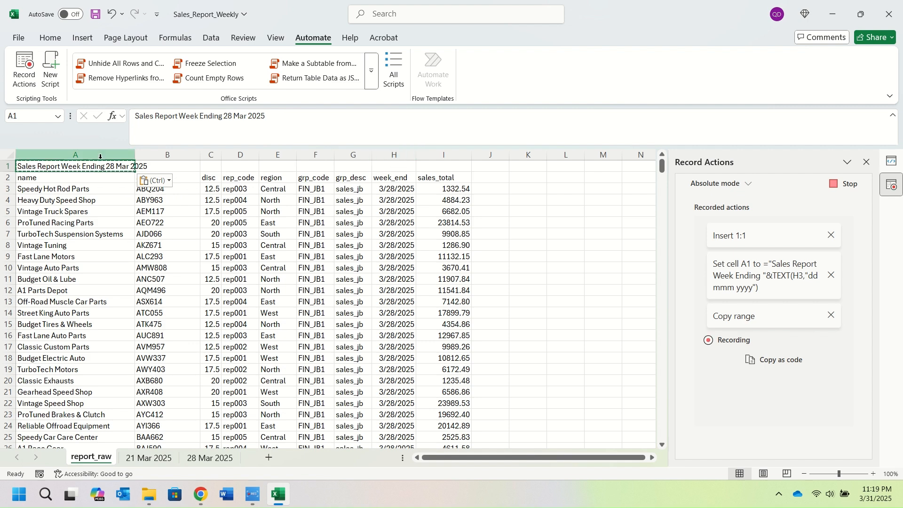
{"action": "left_click", "coordinate": [97, 179]}
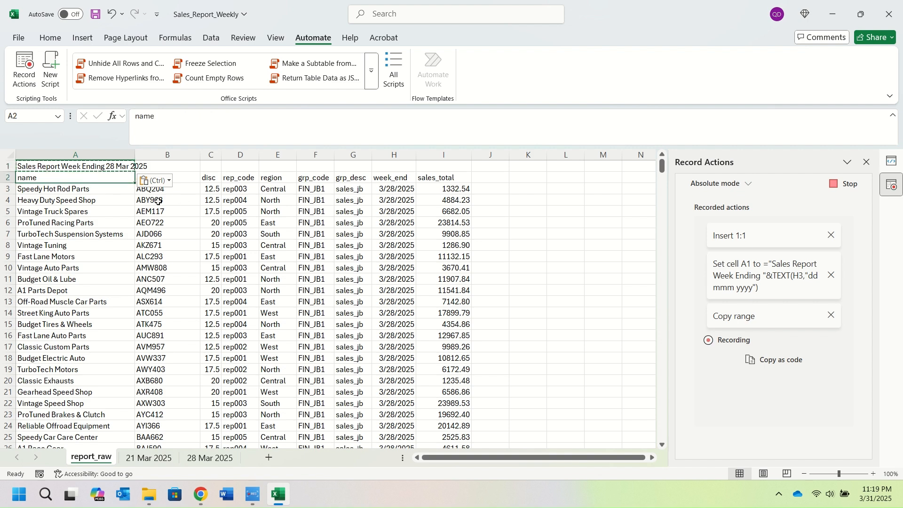
Delete columns F to H, which hold grp_code, grp_desc and week_end.
{"action": "left_click_drag", "start_coordinate": [394, 155], "coordinate": [311, 155]}
{"action": "right_click", "coordinate": [327, 160]}
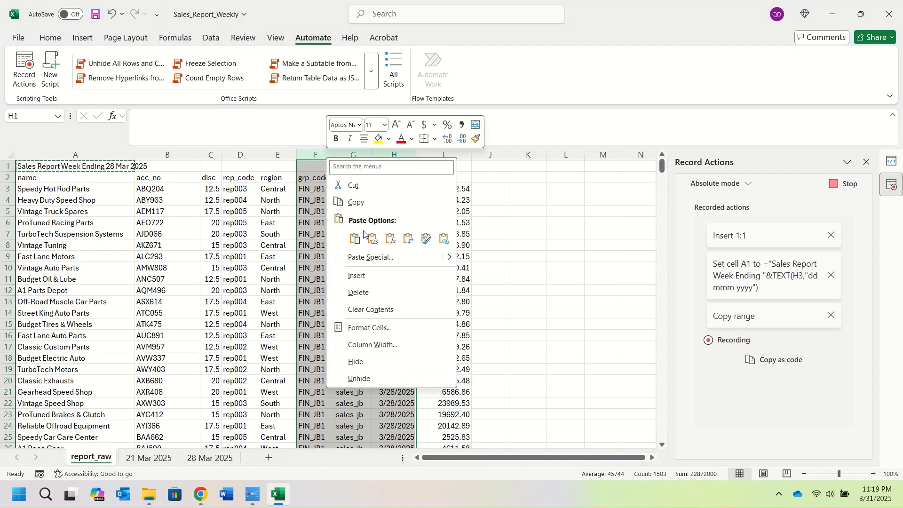
{"action": "left_click", "coordinate": [363, 295]}
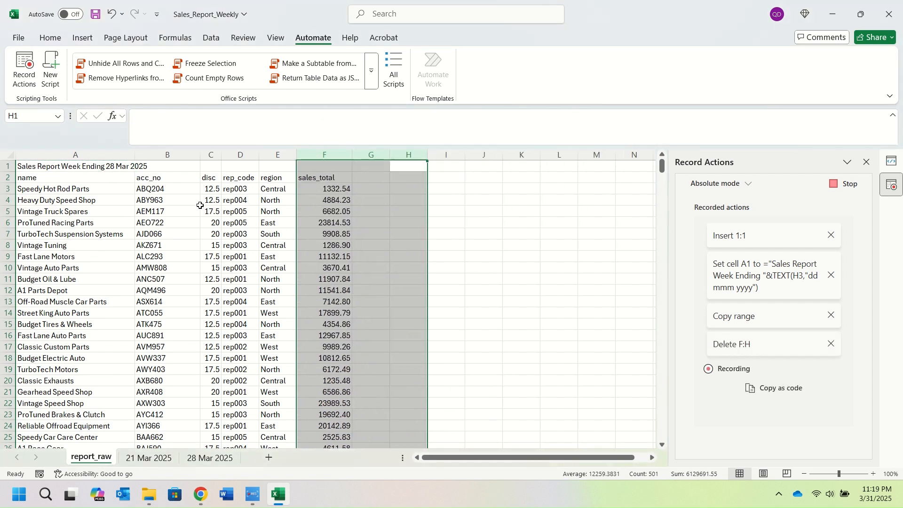
Convert the discounts to decimals with the formula =C3/100 in cell G3 of report_raw, filled down to G502.
{"action": "left_click", "coordinate": [164, 457]}
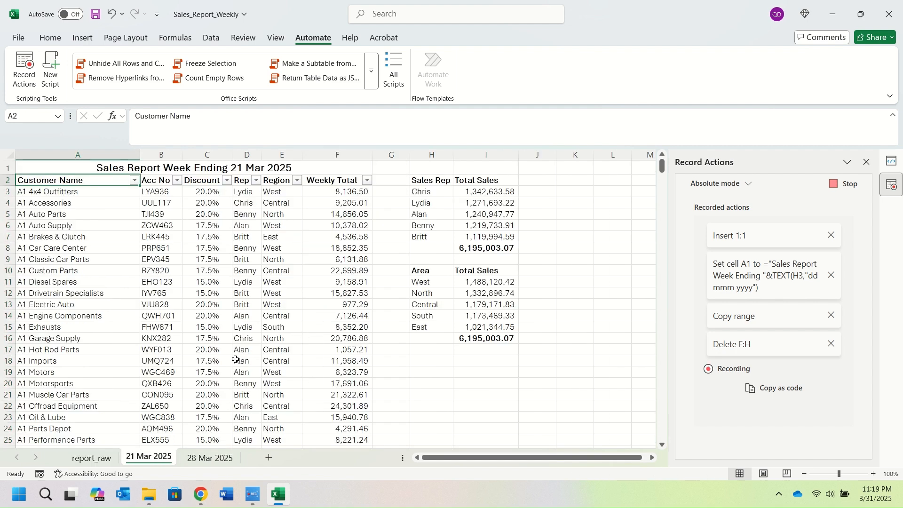
{"action": "left_click", "coordinate": [92, 458]}
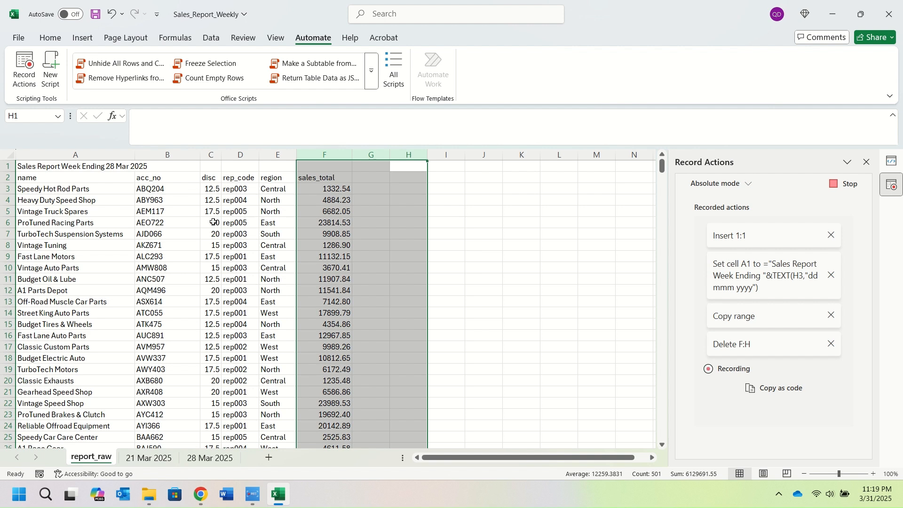
{"action": "left_click", "coordinate": [371, 188]}
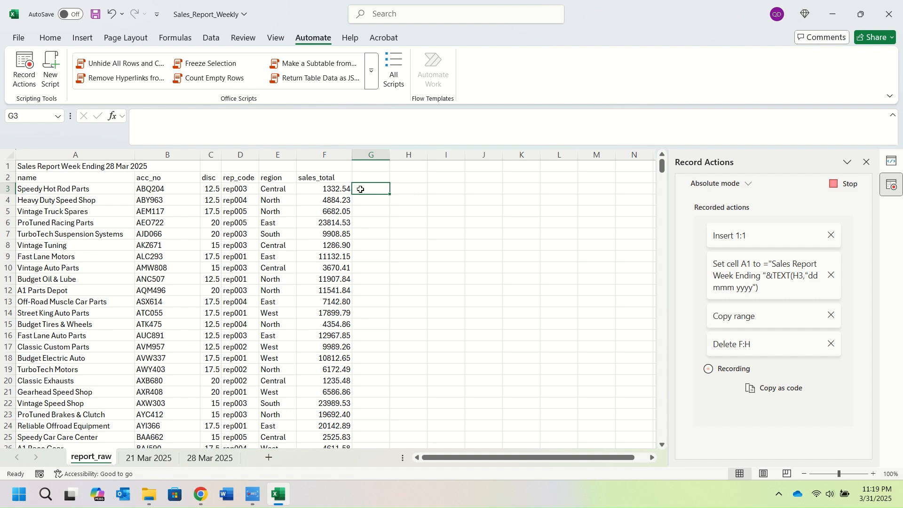
{"action": "type", "text": "="}
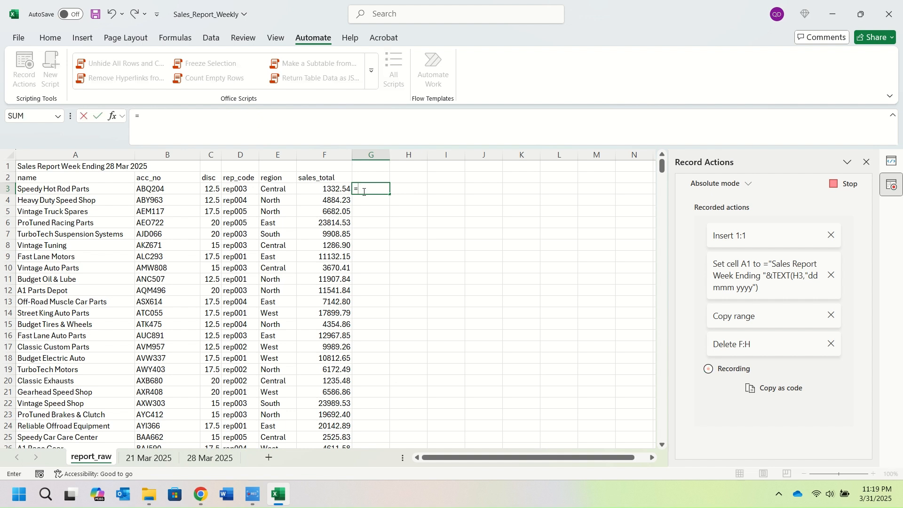
{"action": "left_click", "coordinate": [216, 193]}
{"action": "type", "text": "/"}
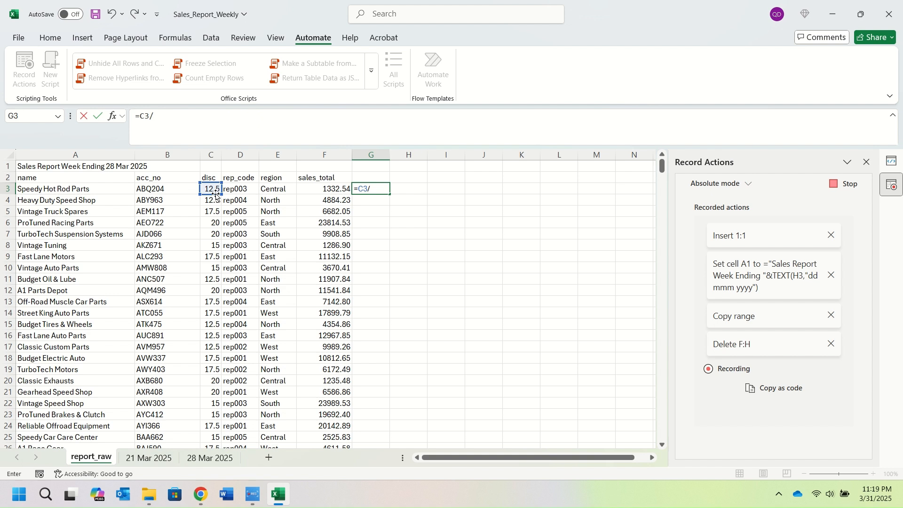
{"action": "type", "text": "100"}
{"action": "key", "text": "Return"}
{"action": "left_click", "coordinate": [387, 197]}
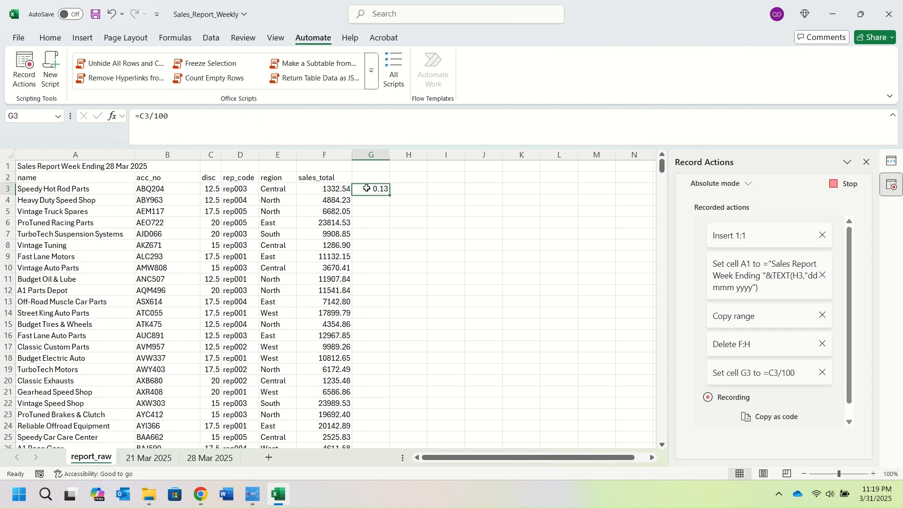
{"action": "double_click", "coordinate": [388, 194]}
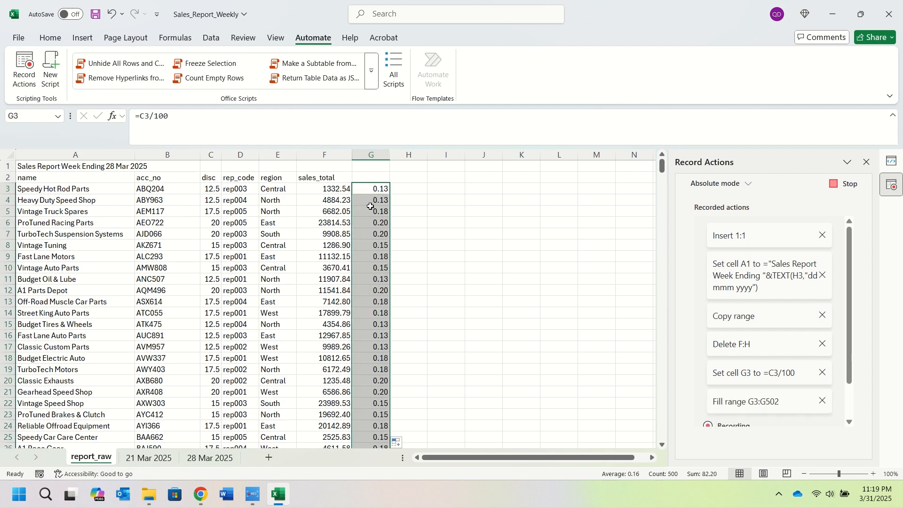
Paste the calculated discounts from column G as values over the disc figures starting at C3, and delete helper column G.
{"action": "key", "text": "ctrl+c"}
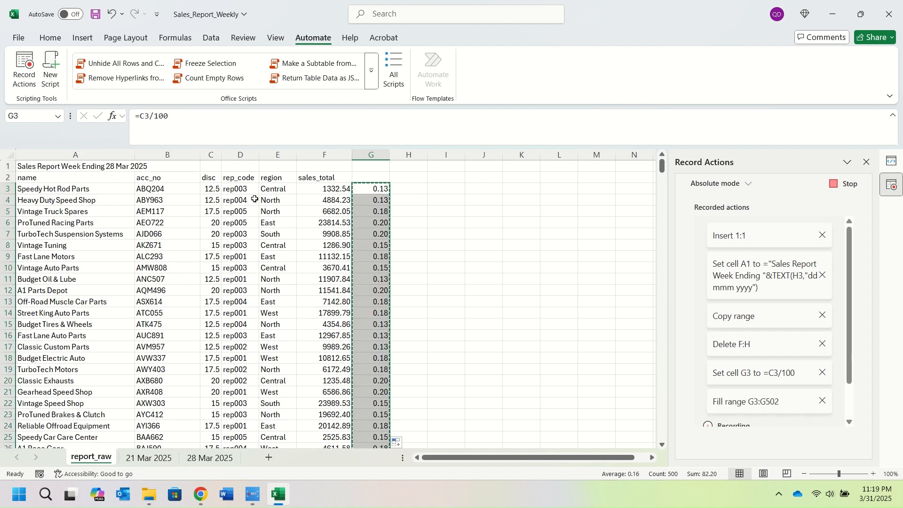
{"action": "right_click", "coordinate": [207, 189]}
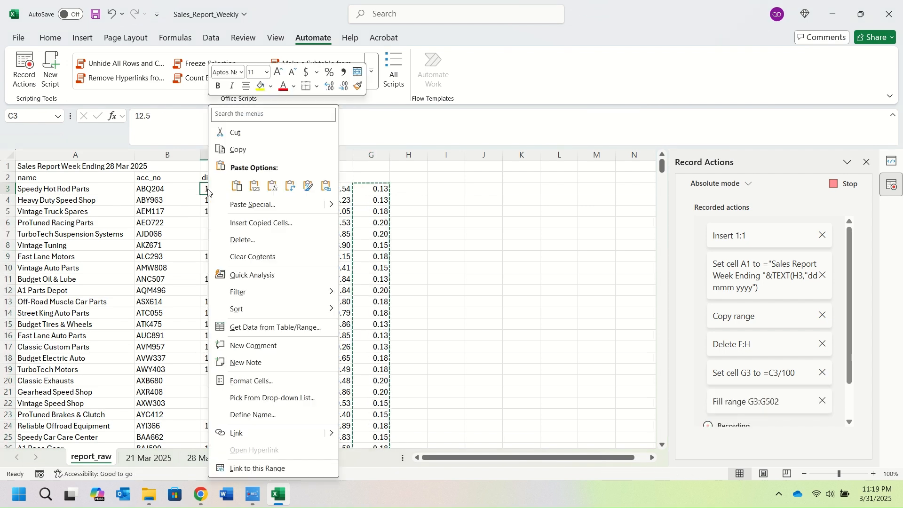
{"action": "left_click", "coordinate": [248, 188]}
{"action": "left_click", "coordinate": [377, 155]}
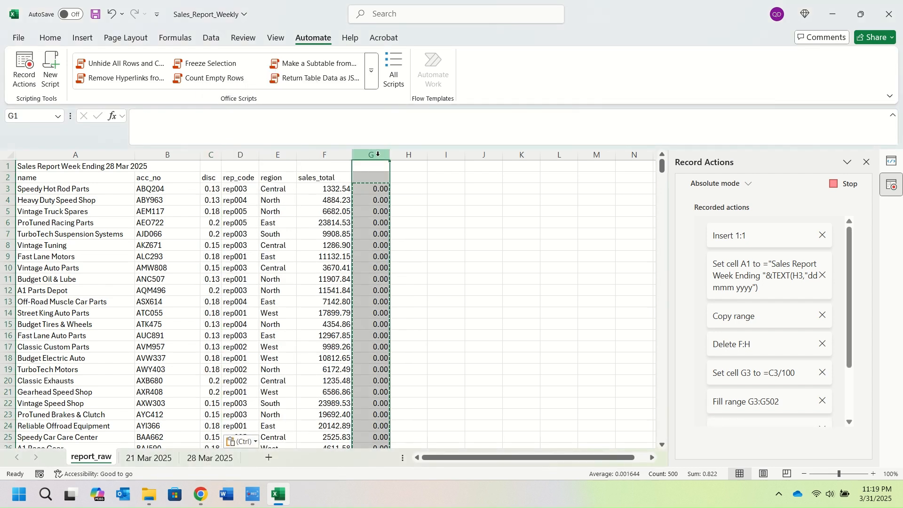
{"action": "right_click", "coordinate": [379, 156]}
{"action": "left_click", "coordinate": [410, 290]}
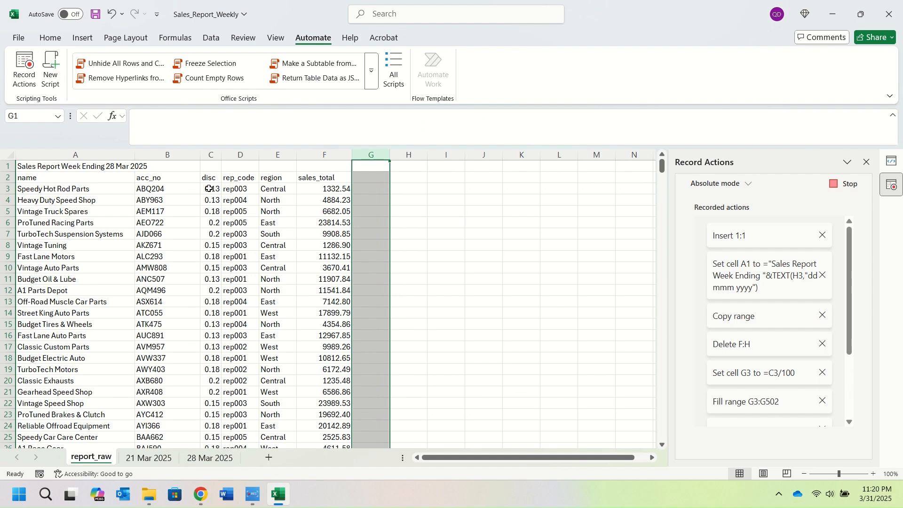
Format the discounts in C3:C502 as percentages with one decimal place.
{"action": "left_click_drag", "start_coordinate": [211, 190], "coordinate": [213, 436]}
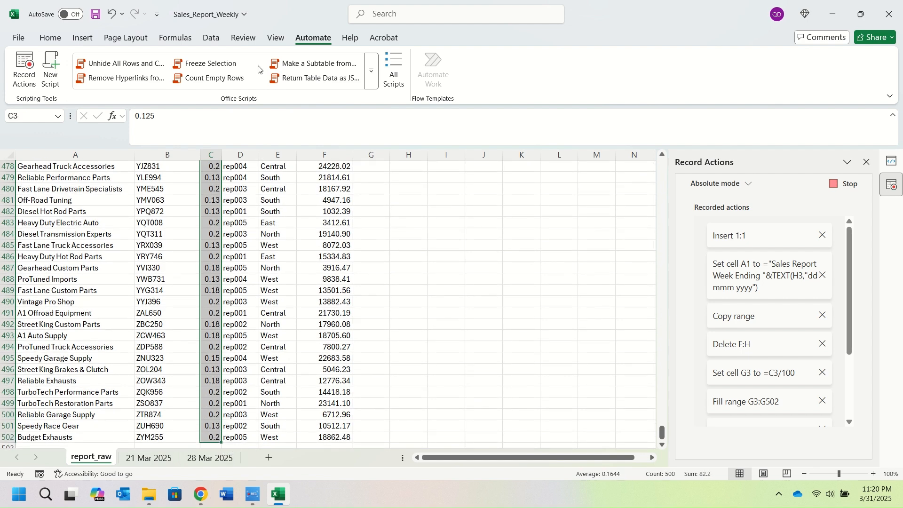
{"action": "left_click", "coordinate": [59, 38]}
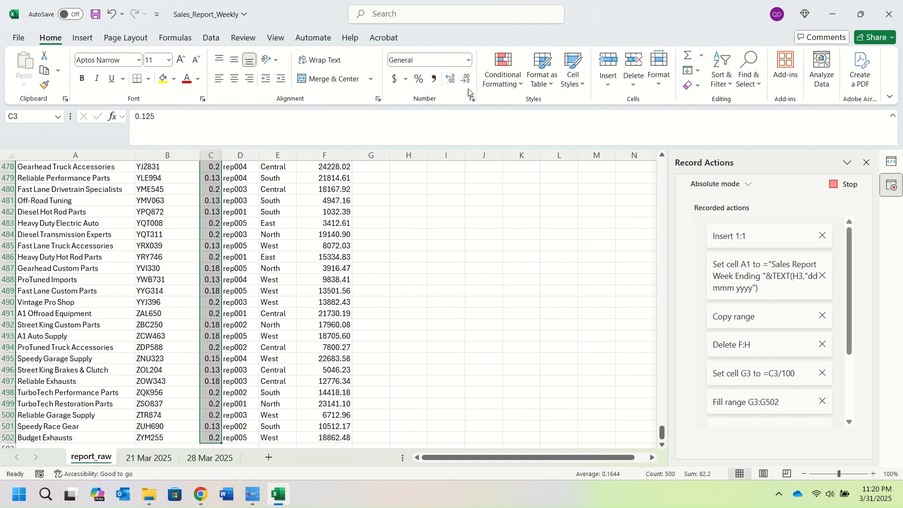
{"action": "left_click", "coordinate": [420, 79]}
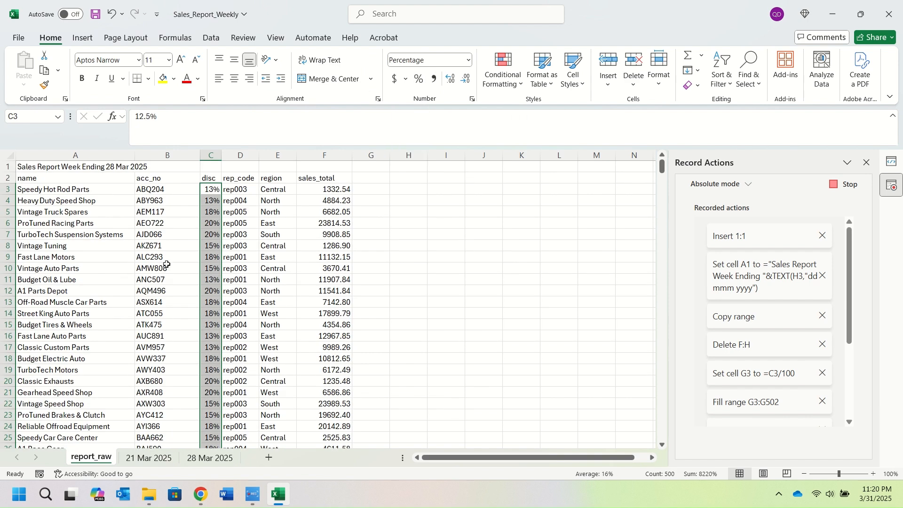
{"action": "left_click", "coordinate": [450, 79]}
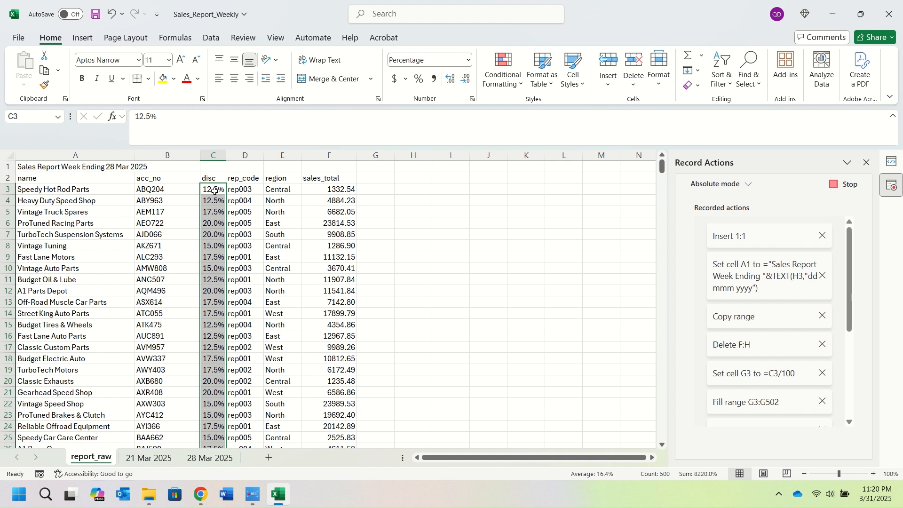
Rename the headers in A2:C2 as Customer Name, Acc No and Discount.
{"action": "left_click", "coordinate": [52, 180]}
{"action": "type", "text": "Customer Name"}
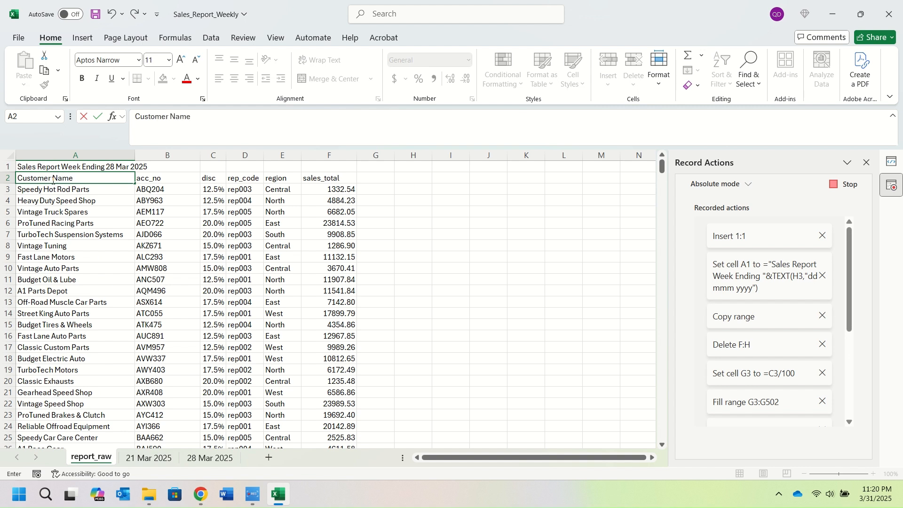
{"action": "key", "text": "Tab"}
{"action": "type", "text": "Acc No"}
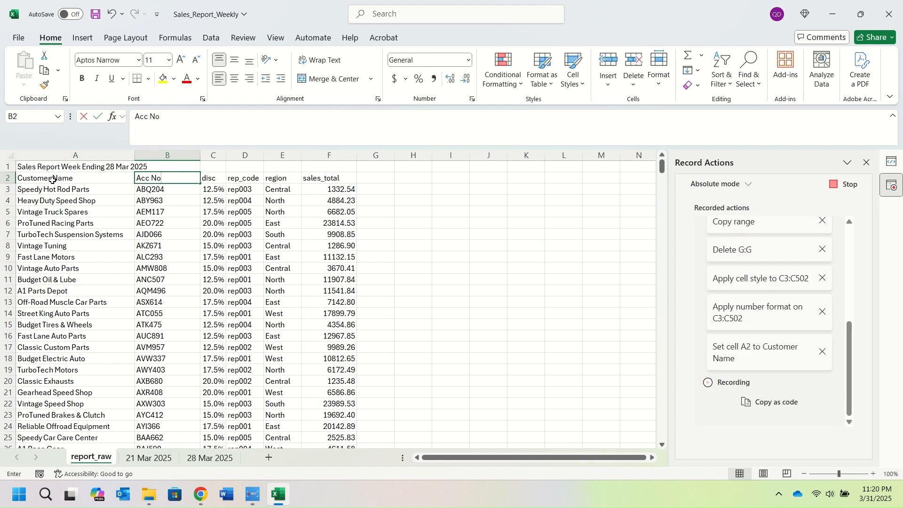
{"action": "key", "text": "Tab"}
{"action": "type", "text": "Discount"}
{"action": "key", "text": "Tab"}
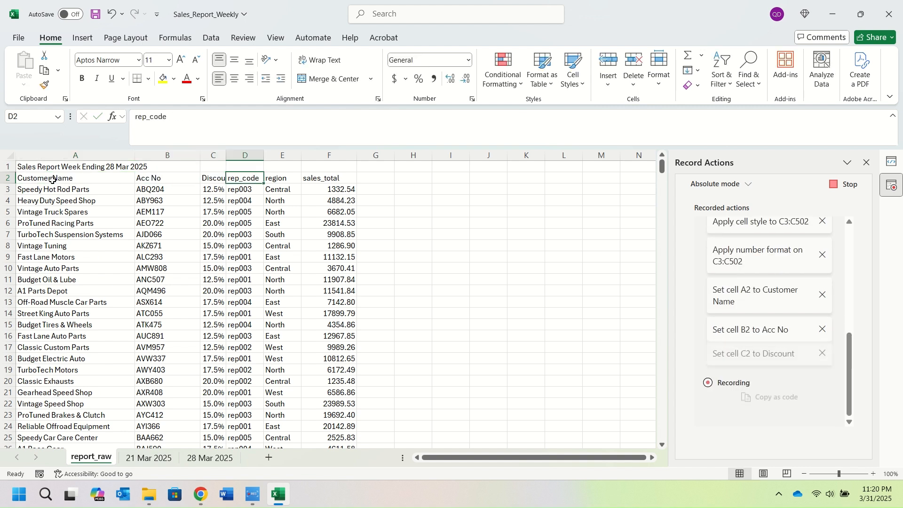
Rename the headers in D2:F2 as Rep, Region and Weekly Total.
{"action": "type", "text": "Rep"}
{"action": "key", "text": "Tab"}
{"action": "type", "text": "Region"}
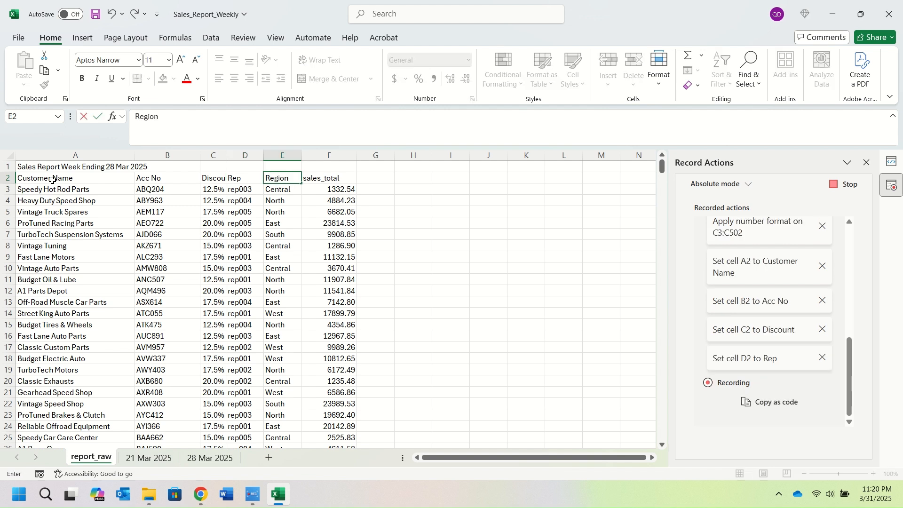
{"action": "key", "text": "Tab"}
{"action": "type", "text": "Weekly"}
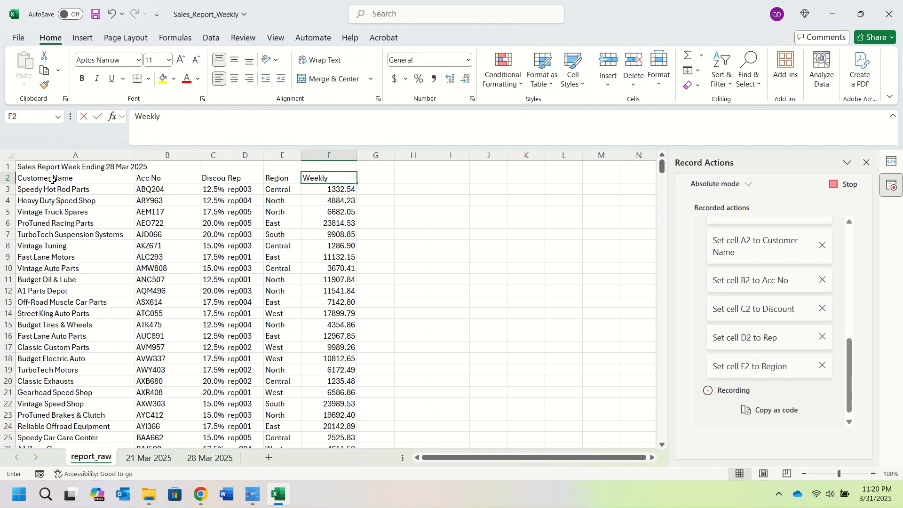
{"action": "type", "text": " Totl"}
{"action": "type", "text": "al"}
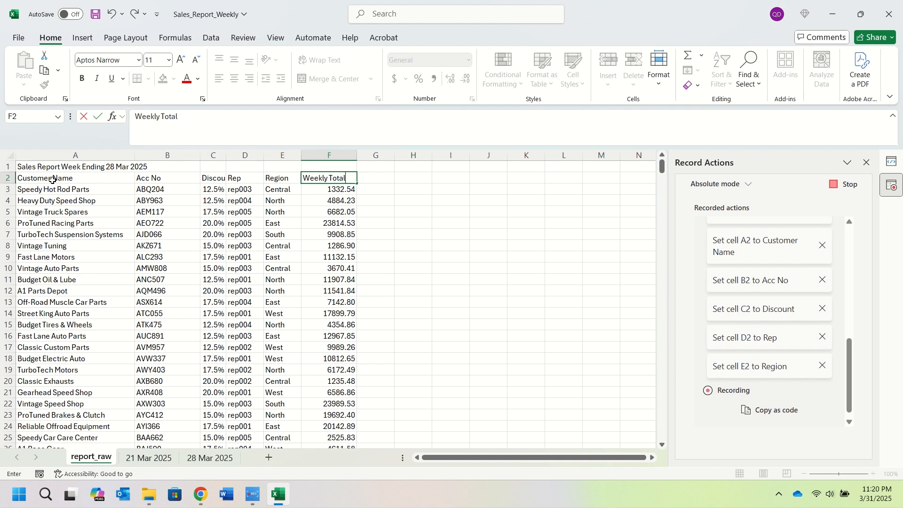
{"action": "key", "text": "Return"}
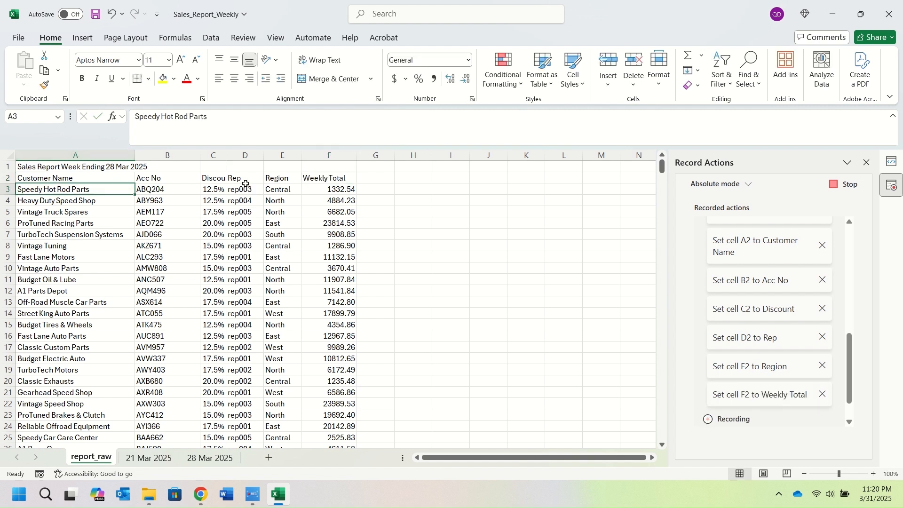
Replace every rep001 code in column D with that sales rep's first name.
{"action": "left_click", "coordinate": [246, 155]}
{"action": "key", "text": "ctrl+f"}
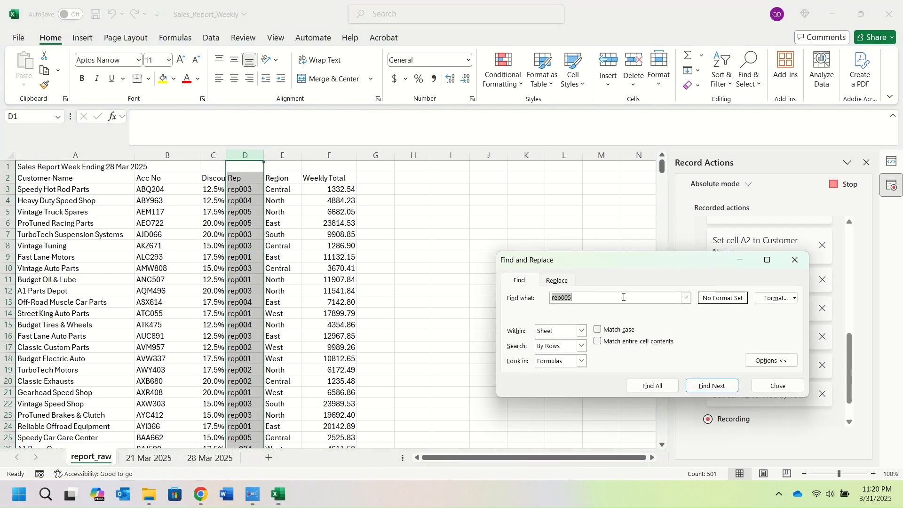
{"action": "left_click", "coordinate": [558, 281]}
{"action": "left_click", "coordinate": [579, 297]}
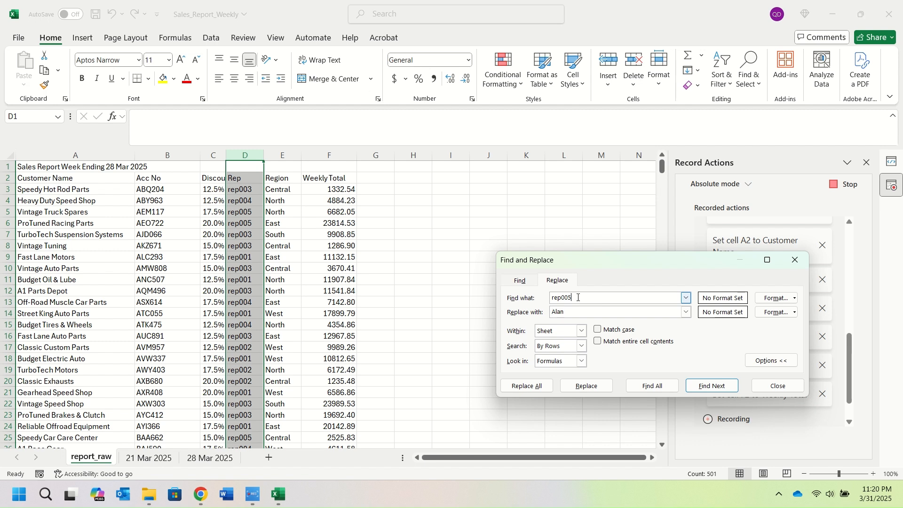
{"action": "key", "text": "Tab"}
{"action": "type", "text": "Chris"}
{"action": "left_click", "coordinate": [545, 387]}
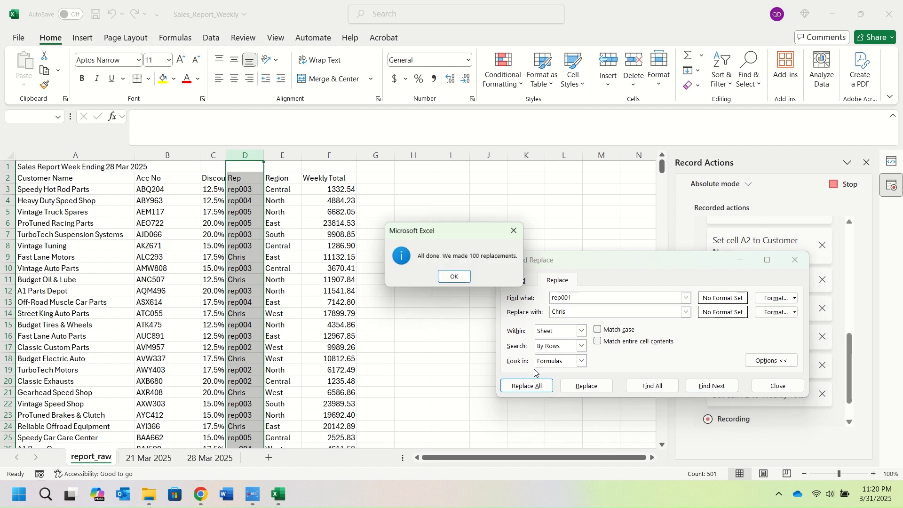
{"action": "left_click", "coordinate": [469, 284]}
Replace all rep002 codes in column D with the matching rep's first name.
{"action": "left_click", "coordinate": [611, 299]}
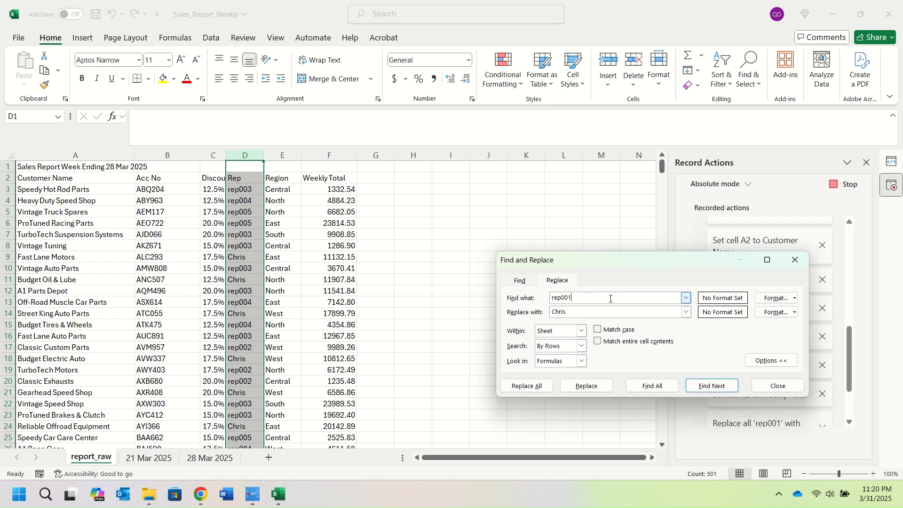
{"action": "key", "text": "Tab"}
{"action": "type", "text": "Lyd"}
{"action": "left_click", "coordinate": [532, 386]}
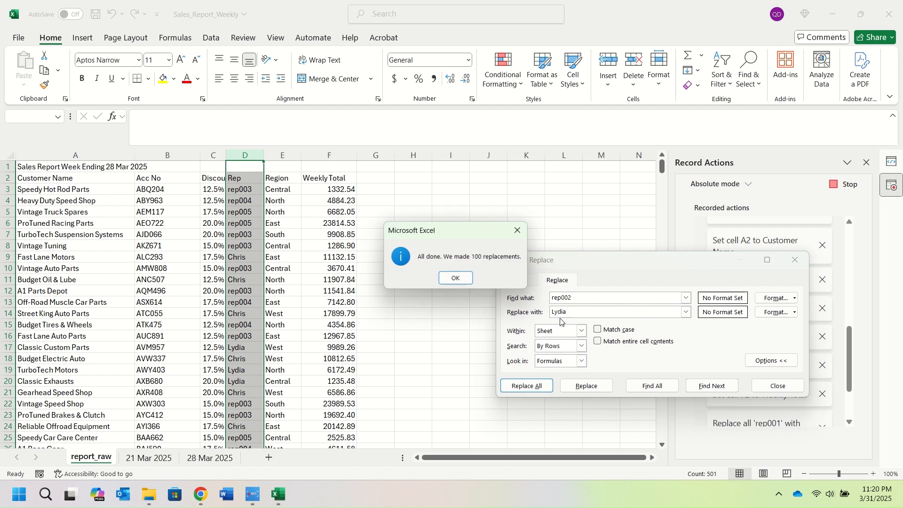
{"action": "key", "text": "Return"}
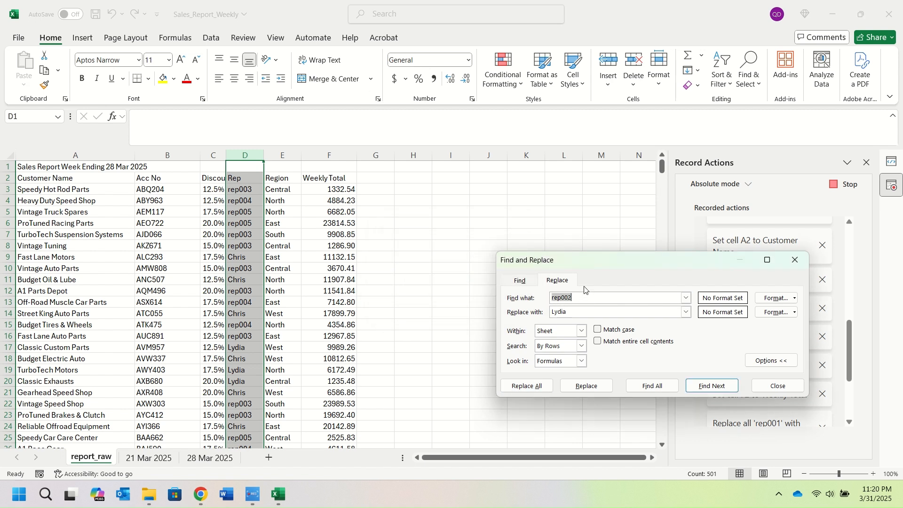
Replace all rep003 codes in column D with the matching rep's first name.
{"action": "left_click", "coordinate": [593, 296]}
{"action": "key", "text": "BackSpace"}
{"action": "type", "text": "3"}
{"action": "left_click", "coordinate": [598, 312]}
{"action": "type", "text": "Benny"}
{"action": "left_click", "coordinate": [536, 385]}
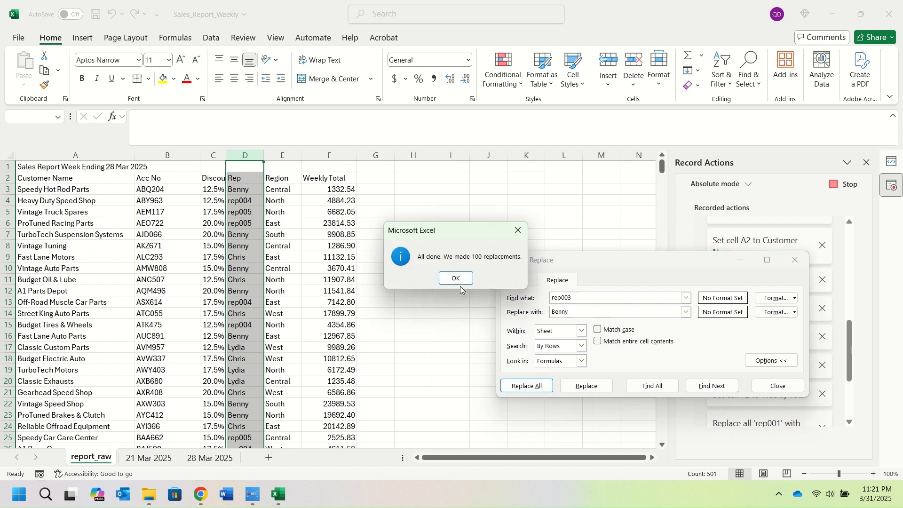
{"action": "left_click", "coordinate": [456, 279]}
Replace all rep004 codes in column D with the matching rep's first name.
{"action": "left_click", "coordinate": [594, 299]}
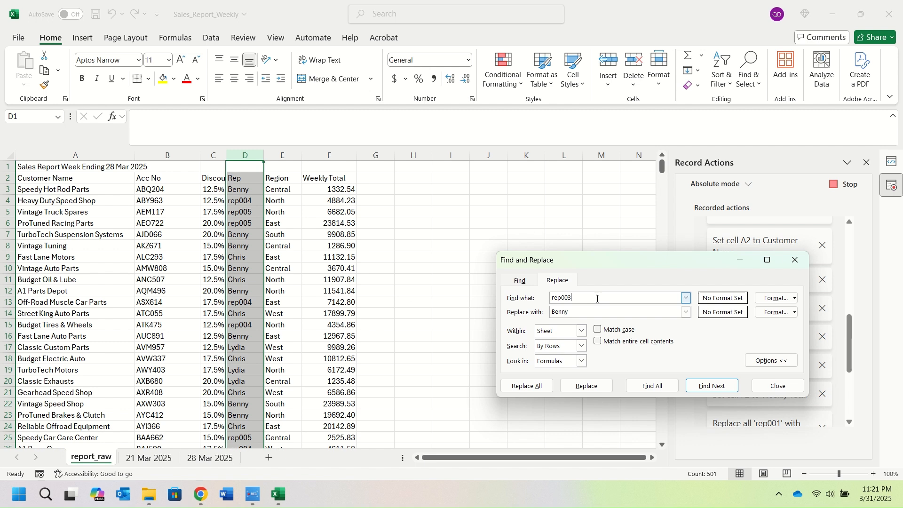
{"action": "key", "text": "Tab"}
{"action": "type", "text": "Br"}
{"action": "left_click", "coordinate": [534, 389]}
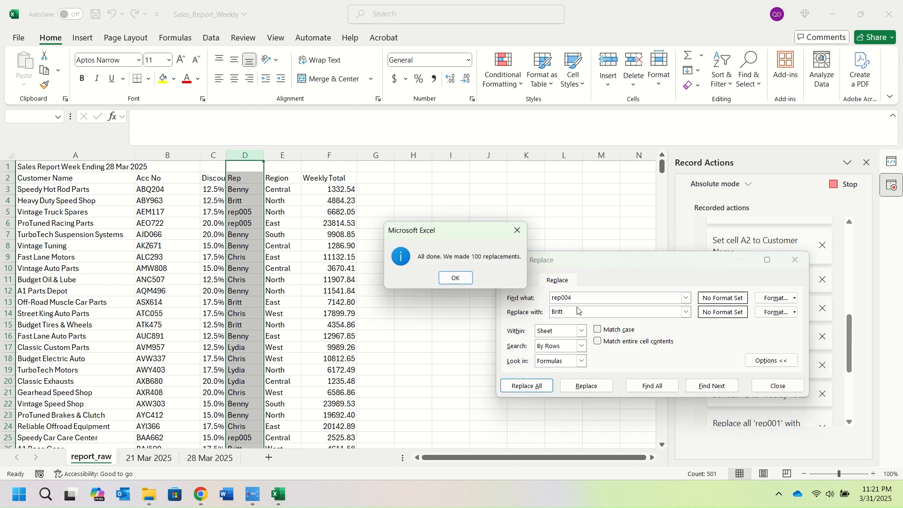
{"action": "left_click", "coordinate": [455, 278]}
Replace all rep005 codes in column D with the matching rep's first name, and close Find and Replace.
{"action": "left_click", "coordinate": [575, 299]}
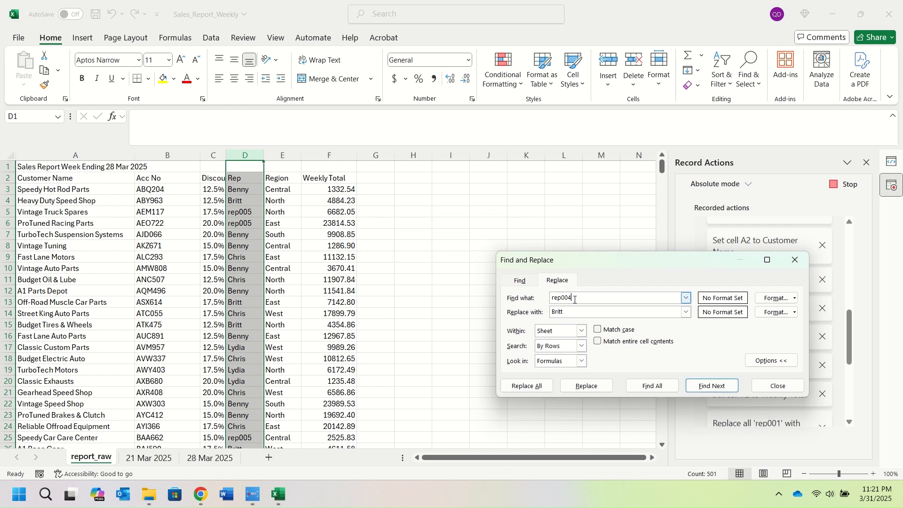
{"action": "left_click", "coordinate": [570, 311]}
{"action": "double_click", "coordinate": [570, 311]}
{"action": "type", "text": "Alan"}
{"action": "left_click", "coordinate": [523, 385]}
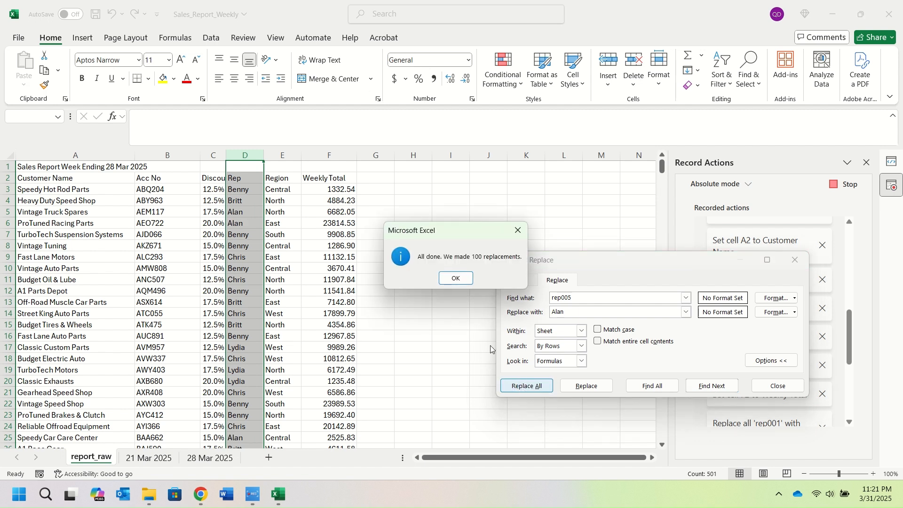
{"action": "left_click", "coordinate": [459, 279]}
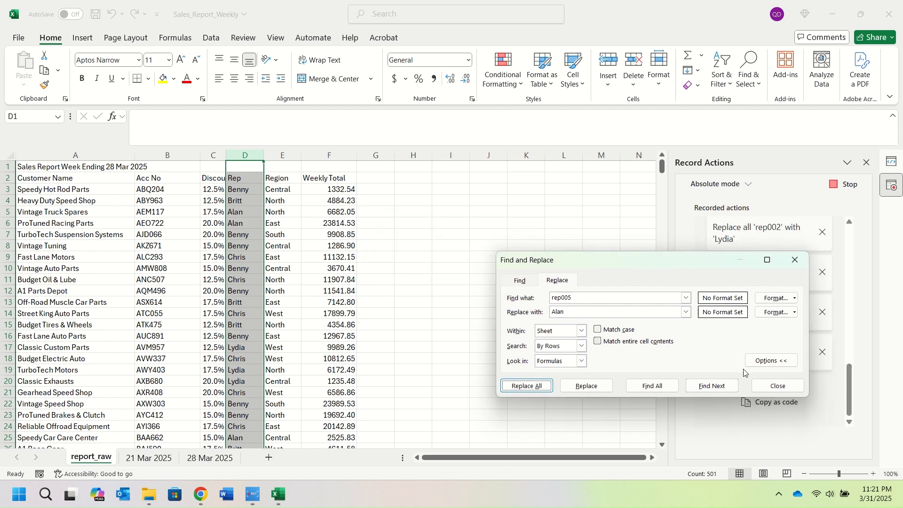
{"action": "left_click", "coordinate": [788, 387]}
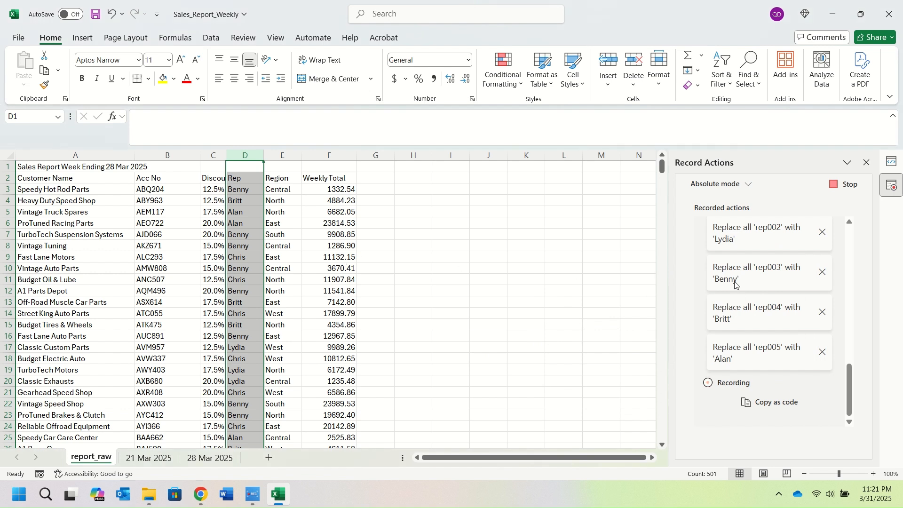
Review the recorded replace actions and the summary table layout on the 21 Mar 2025 sheet, and return to report_raw.
{"action": "scroll", "coordinate": [743, 282], "scroll_direction": "up", "scroll_amount": 7}
{"action": "scroll", "coordinate": [751, 278], "scroll_direction": "down", "scroll_amount": 7}
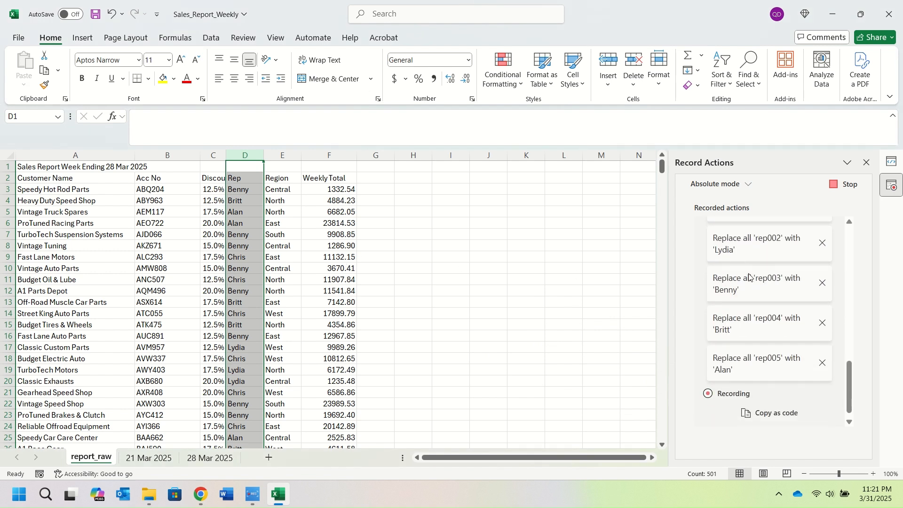
{"action": "left_click", "coordinate": [113, 179]}
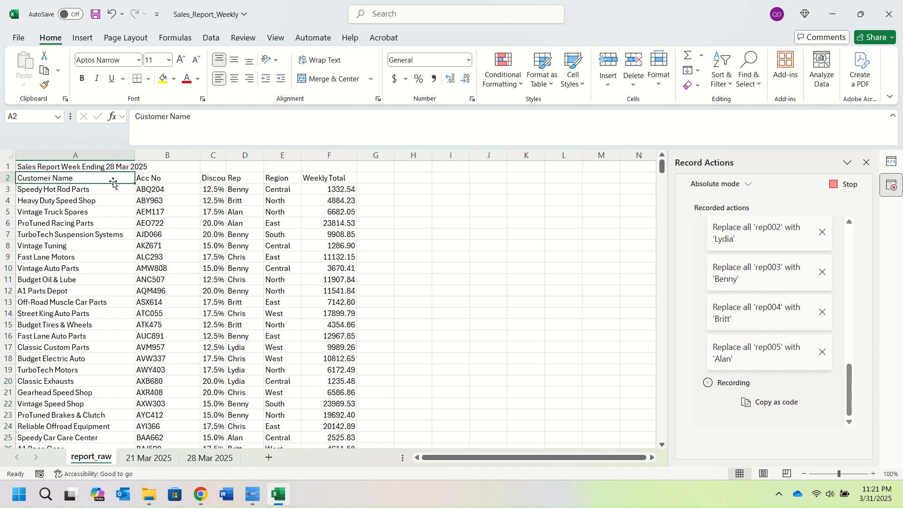
{"action": "left_click", "coordinate": [143, 461]}
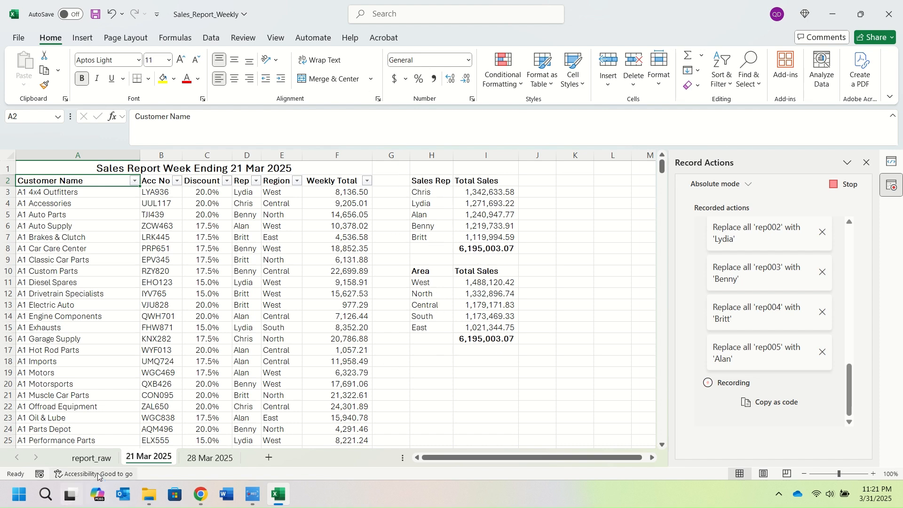
{"action": "left_click", "coordinate": [93, 459]}
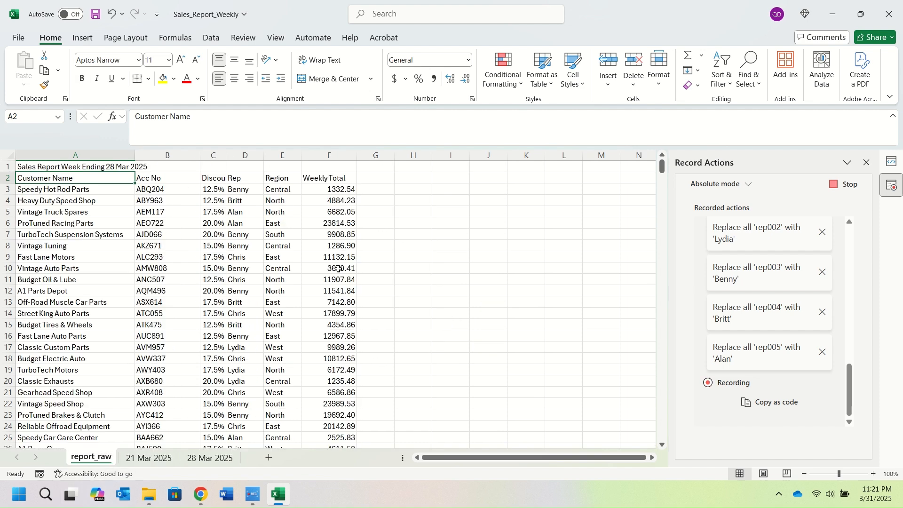
Add the summary headings Sales Rep in H2 and Total Sales in I2, matching the 21 Mar 2025 sheet.
{"action": "left_click", "coordinate": [407, 179]}
{"action": "type", "text": "Sales Re"}
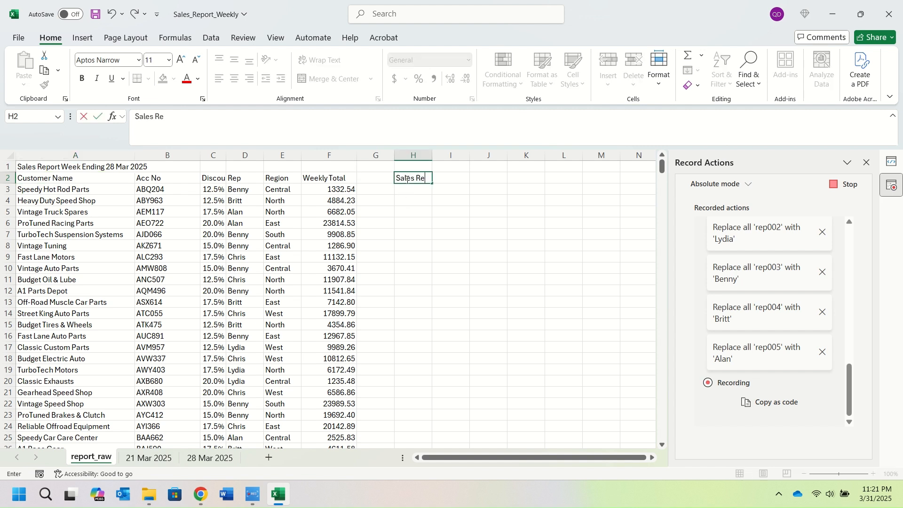
{"action": "type", "text": "p"}
{"action": "key", "text": "Tab"}
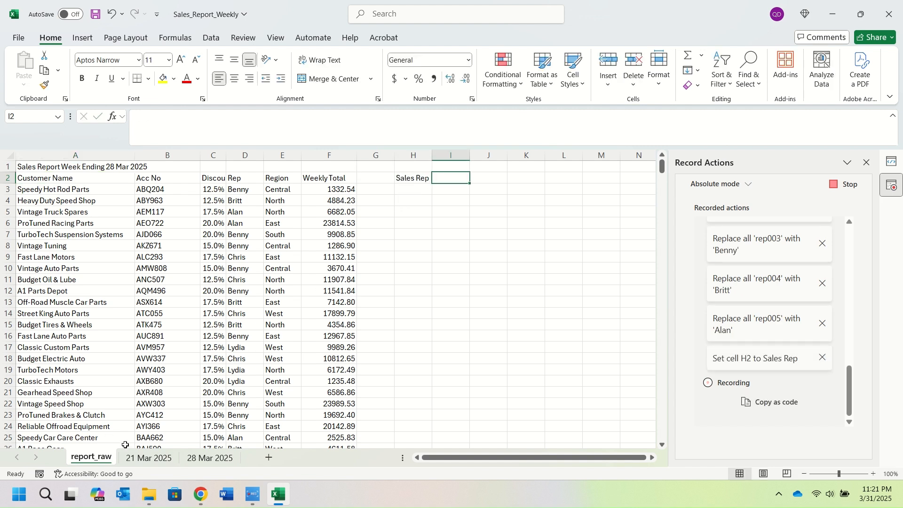
{"action": "left_click", "coordinate": [146, 459]}
{"action": "left_click", "coordinate": [97, 459]}
{"action": "type", "text": "Total Sales"}
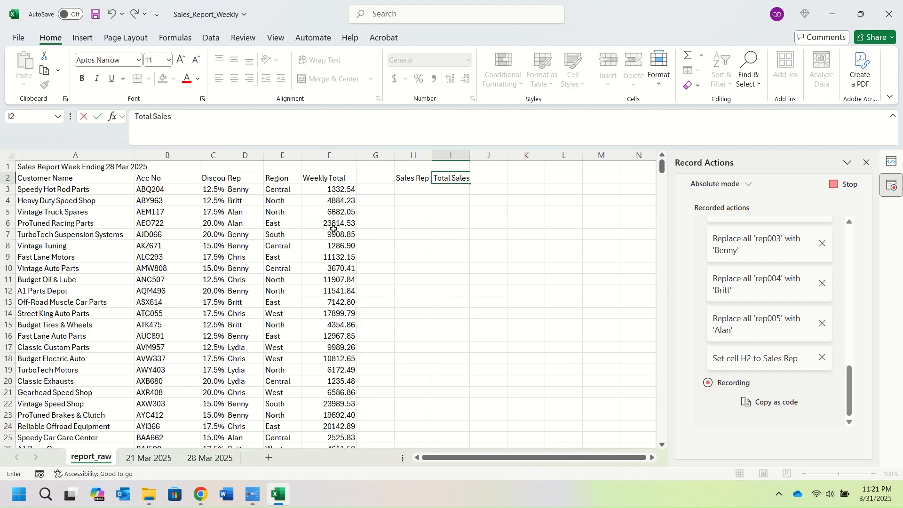
{"action": "key", "text": "Return"}
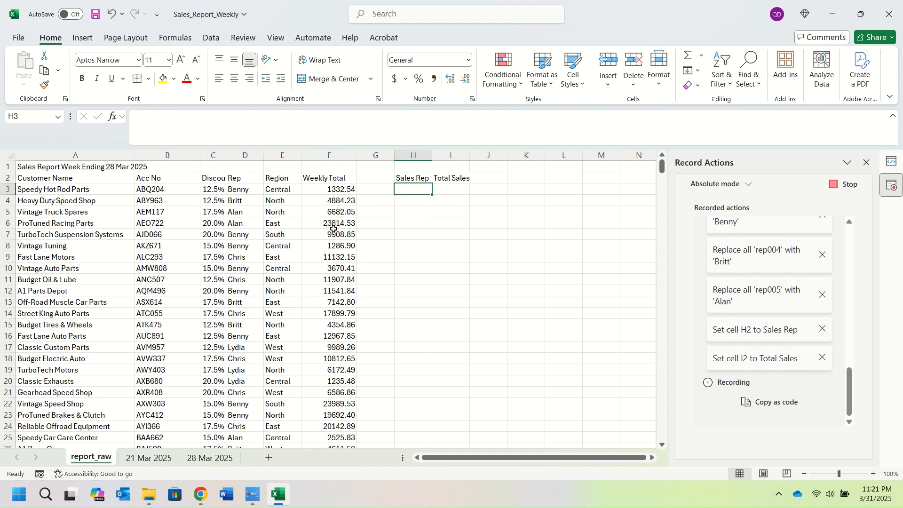
List the five sales reps' first names in H3:H7 under the Sales Rep heading, one per cell.
{"action": "type", "text": "Benny"}
{"action": "key", "text": "Return"}
{"action": "type", "text": "Bri"}
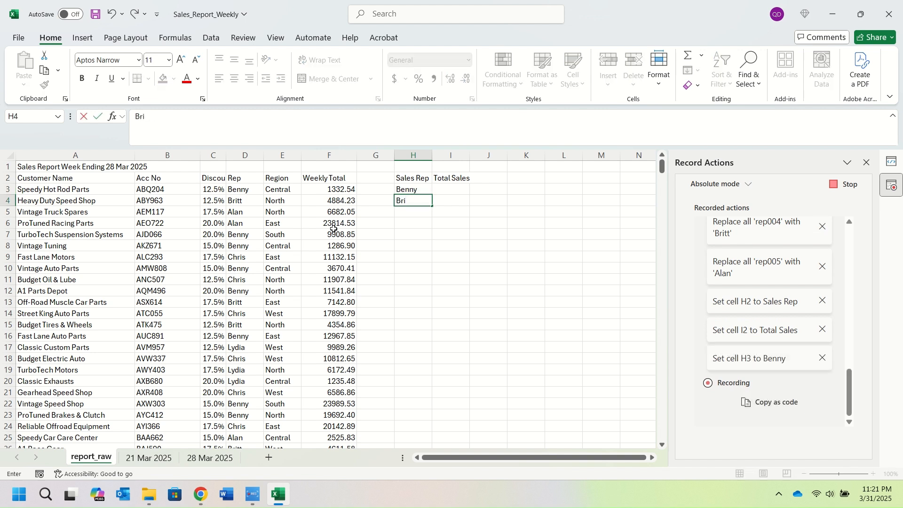
{"action": "type", "text": "tt"}
{"action": "key", "text": "Return"}
{"action": "type", "text": "Alan"}
{"action": "key", "text": "Return"}
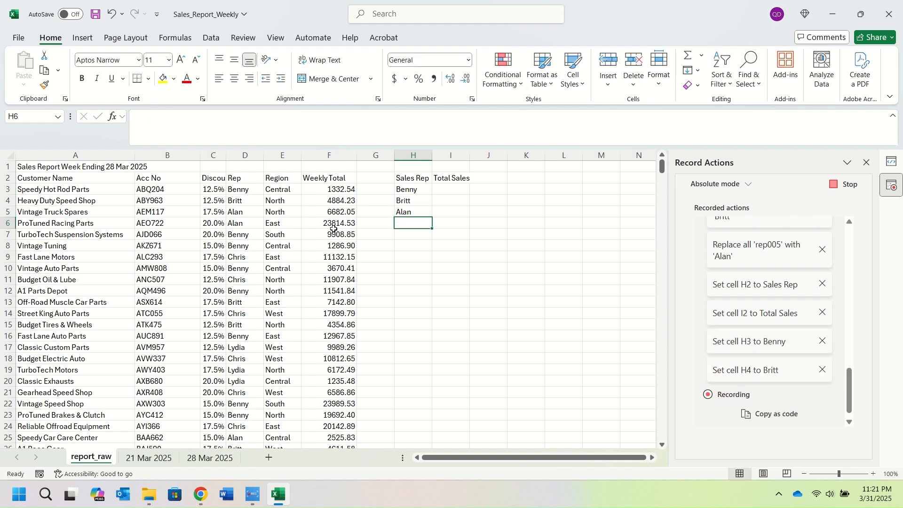
{"action": "type", "text": "Chris"}
{"action": "key", "text": "Return"}
{"action": "type", "text": "Lydi"}
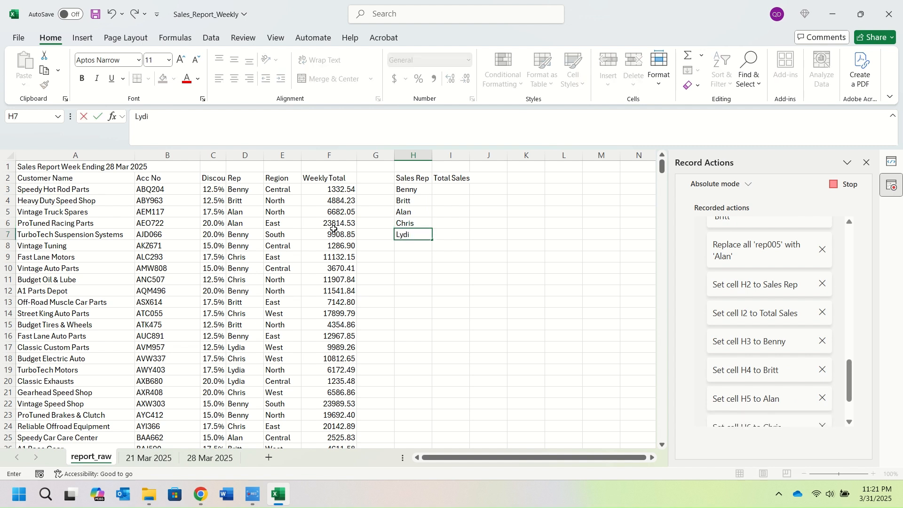
{"action": "key", "text": "Return"}
Add the headings Area in H10 and Total Sales in I10 for the second summary table.
{"action": "key", "text": "Return"}
{"action": "key", "text": "Return"}
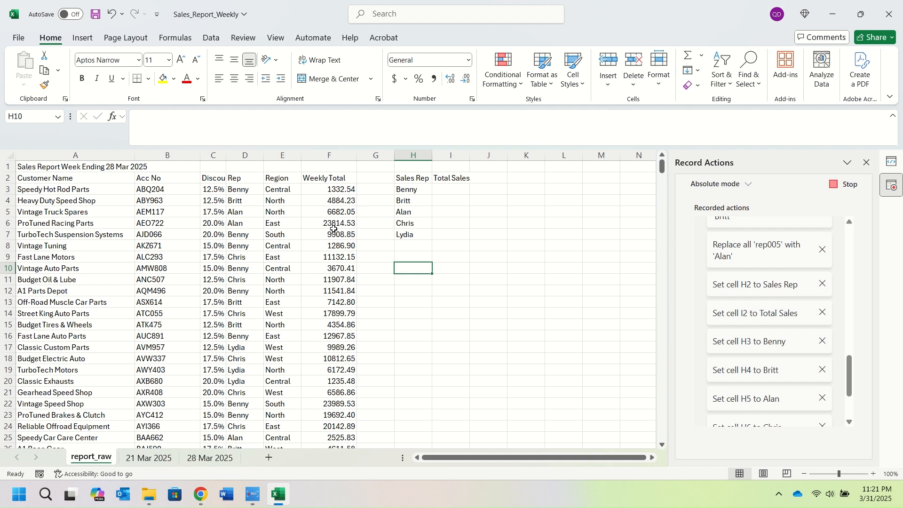
{"action": "type", "text": "Area"}
{"action": "key", "text": "Tab"}
{"action": "type", "text": "To"}
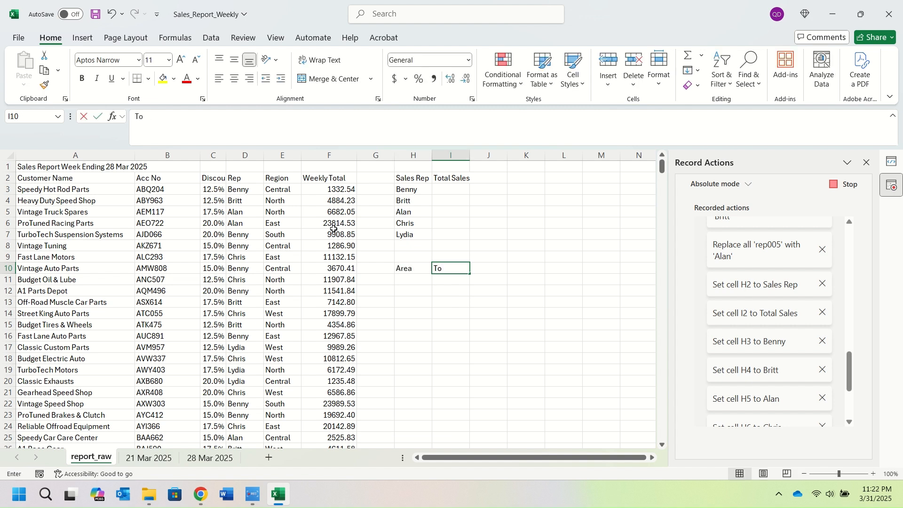
{"action": "type", "text": "tal Sales"}
{"action": "key", "text": "Return"}
List the areas North, South and West in H11:H13 under the Area heading.
{"action": "type", "text": "North"}
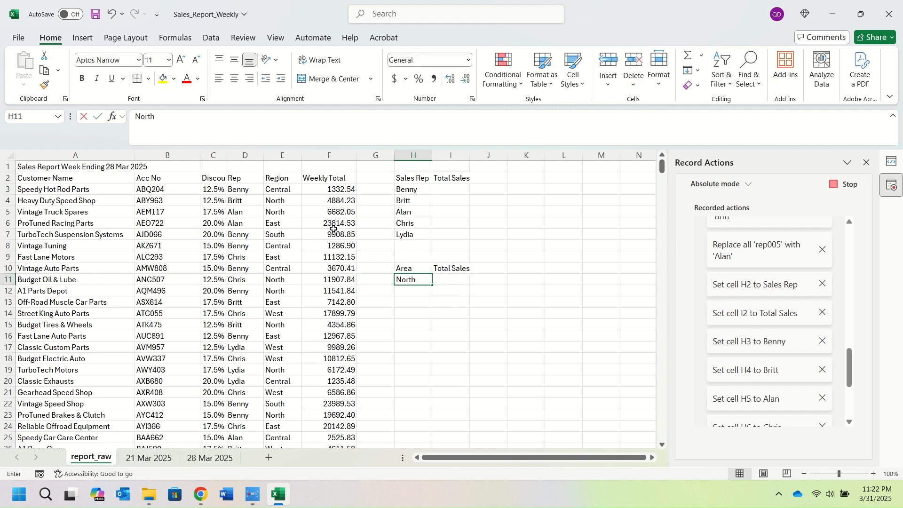
{"action": "key", "text": "Return"}
{"action": "type", "text": "South"}
{"action": "key", "text": "Return"}
{"action": "type", "text": "West"}
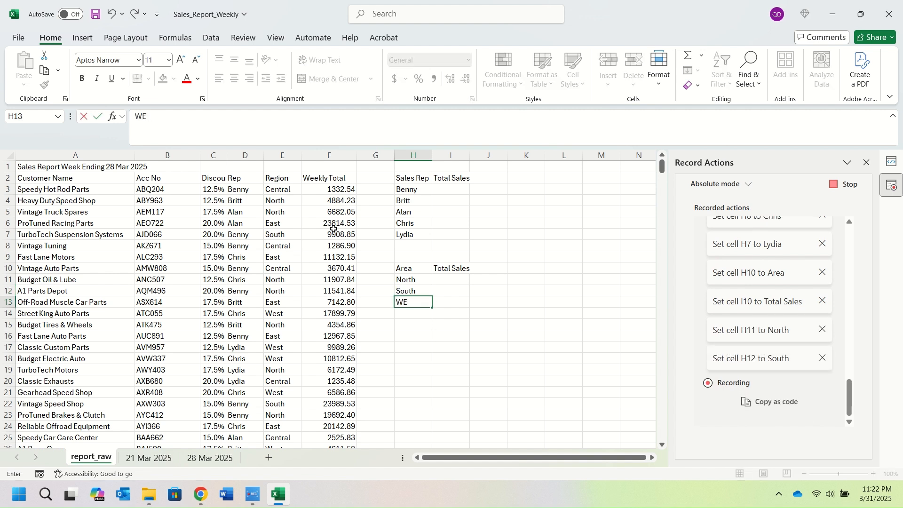
{"action": "key", "text": "Return"}
{"action": "type", "text": "east"}
{"action": "key", "text": "Return"}
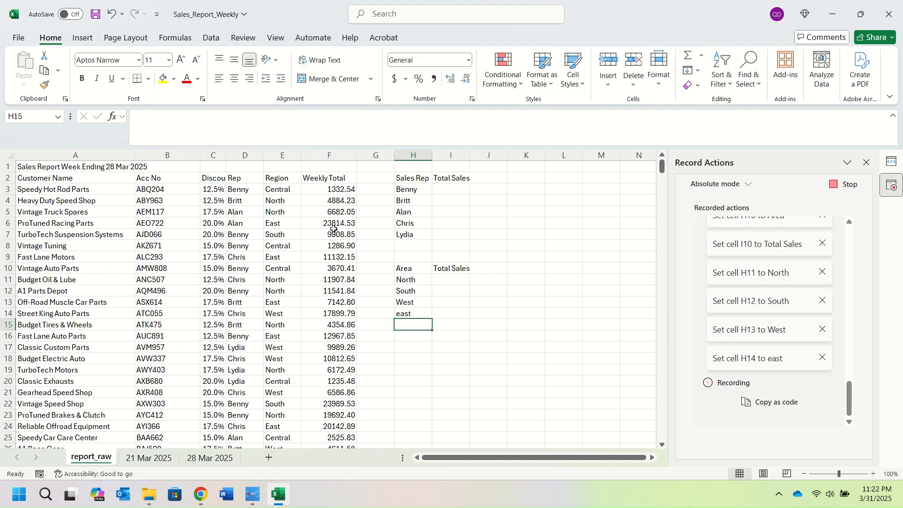
{"action": "key", "text": "Up"}
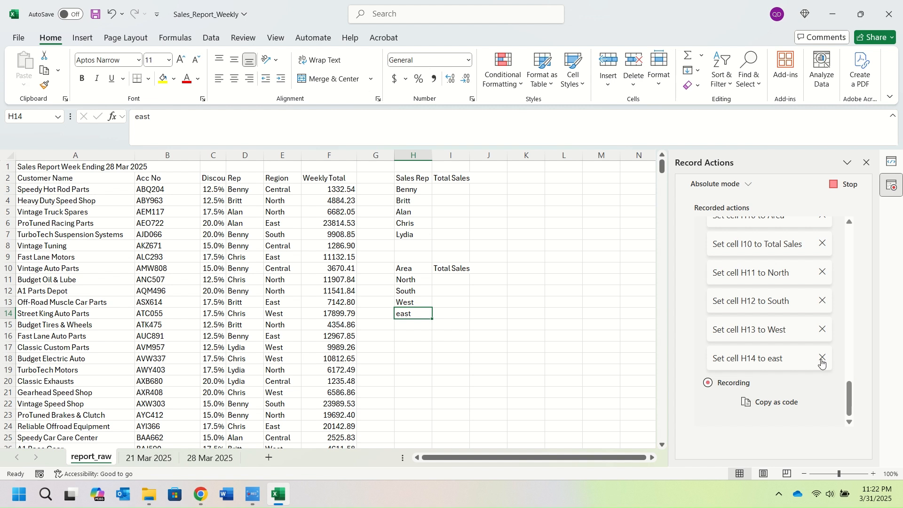
{"action": "left_click", "coordinate": [111, 13]}
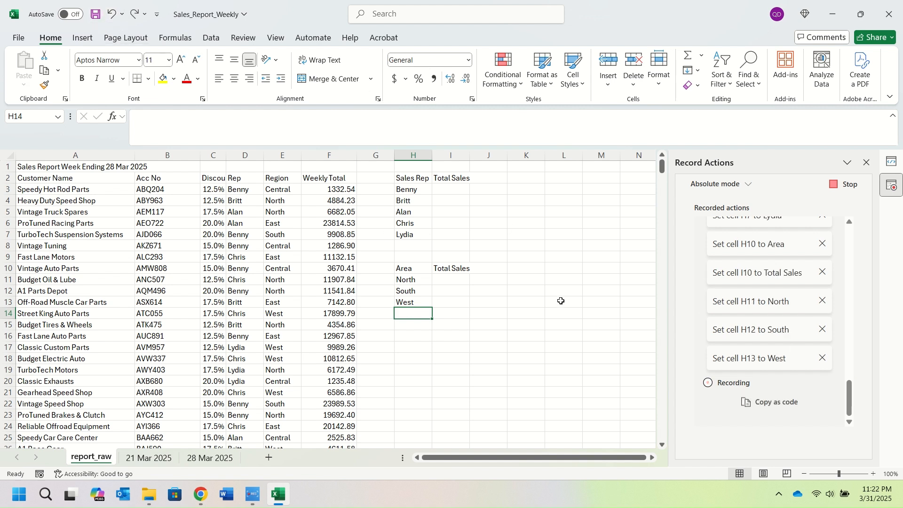
Complete the area list with East in H14 and Central in H15.
{"action": "type", "text": "East"}
{"action": "key", "text": "Return"}
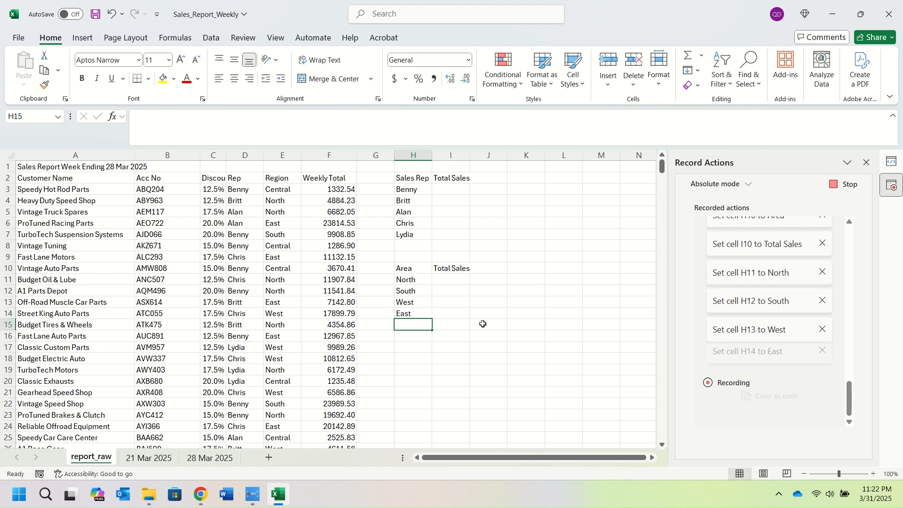
{"action": "type", "text": "Centr"}
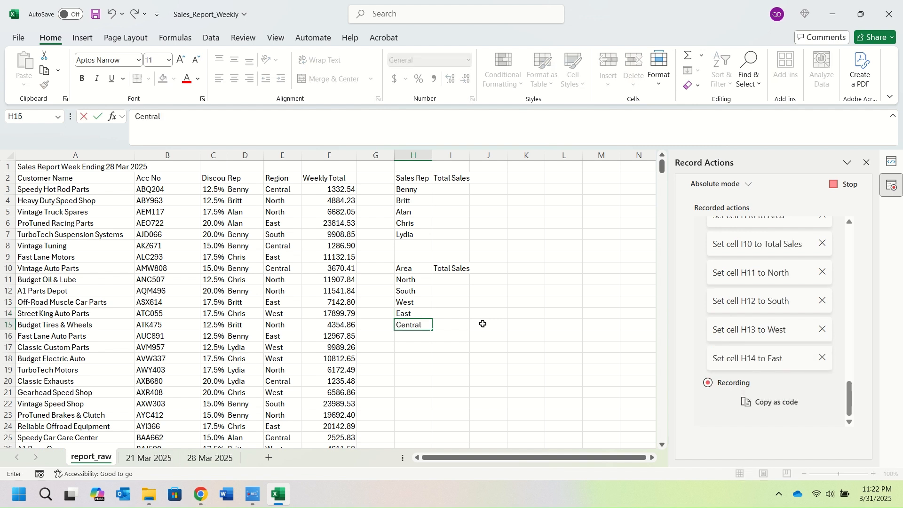
{"action": "type", "text": "al"}
{"action": "key", "text": "Return"}
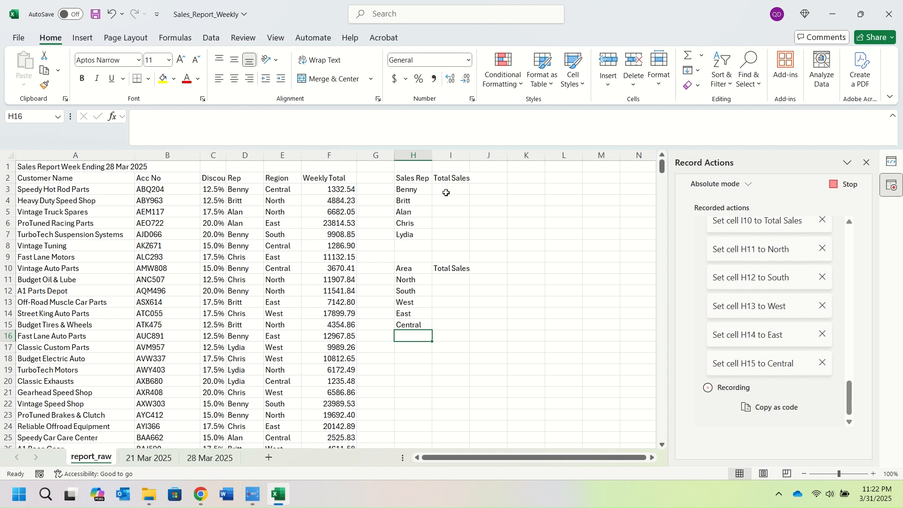
Total each rep's sales with =SUMIF(D:D,H3,F:F) in I3 and fill the formula down to I7.
{"action": "left_click", "coordinate": [447, 192]}
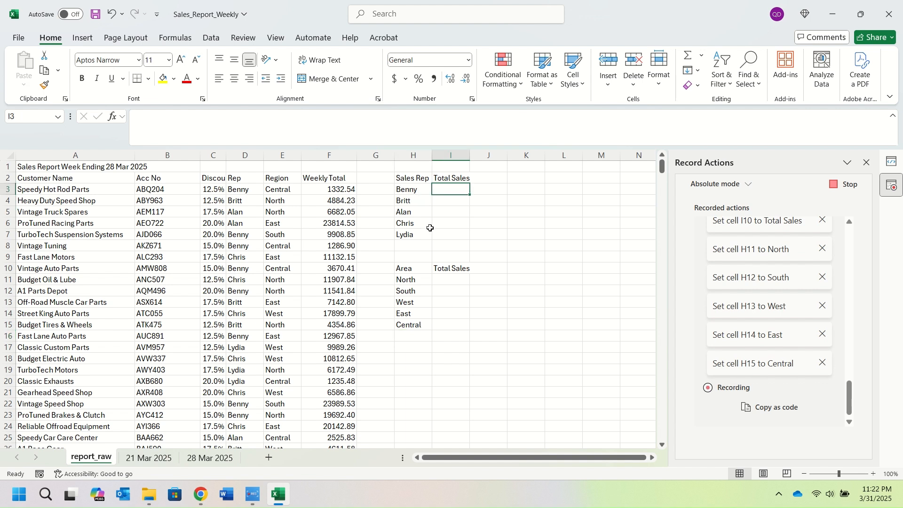
{"action": "type", "text": "="}
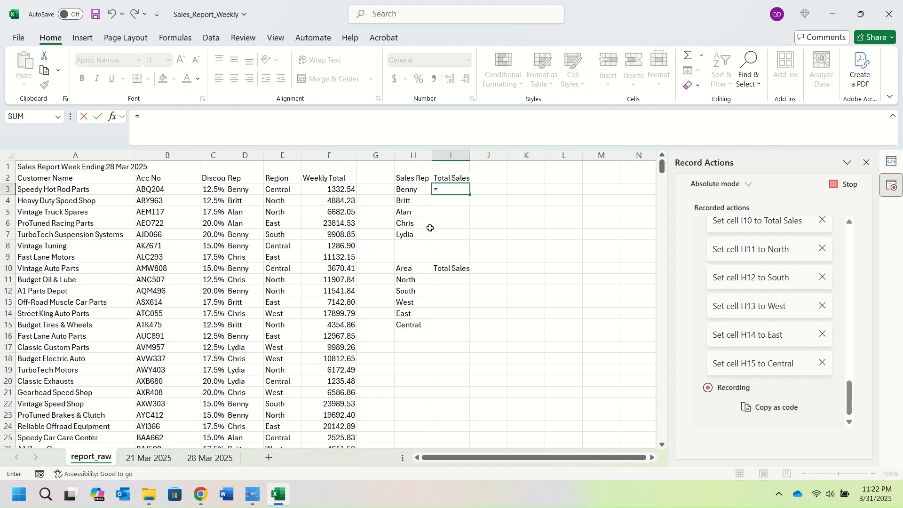
{"action": "type", "text": "sumif"}
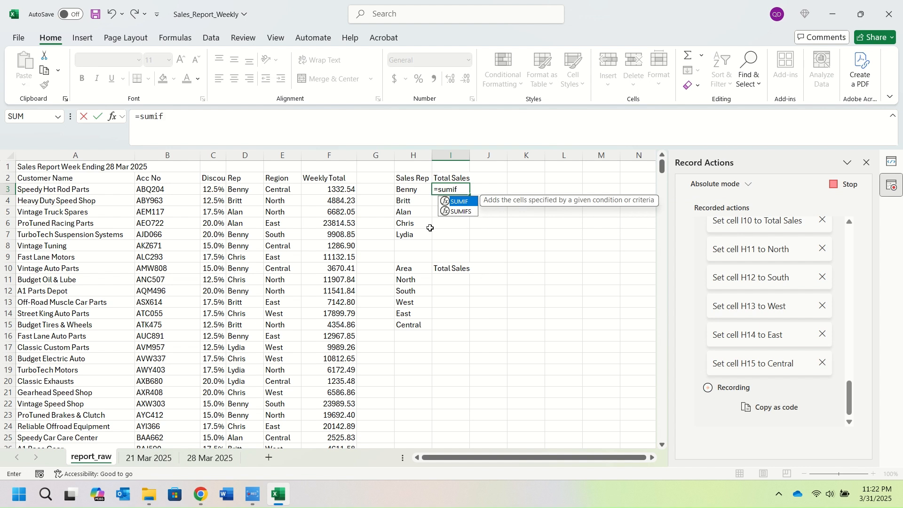
{"action": "type", "text": "("}
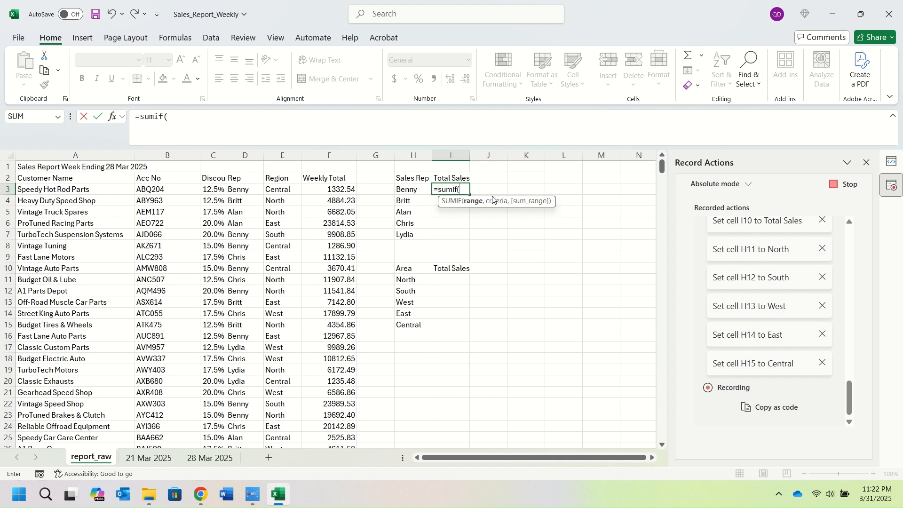
{"action": "left_click", "coordinate": [245, 155]}
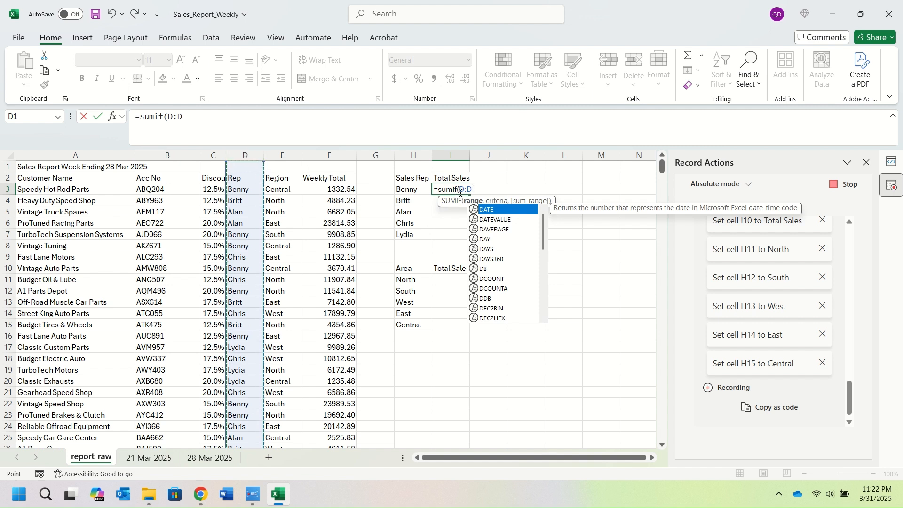
{"action": "type", "text": ","}
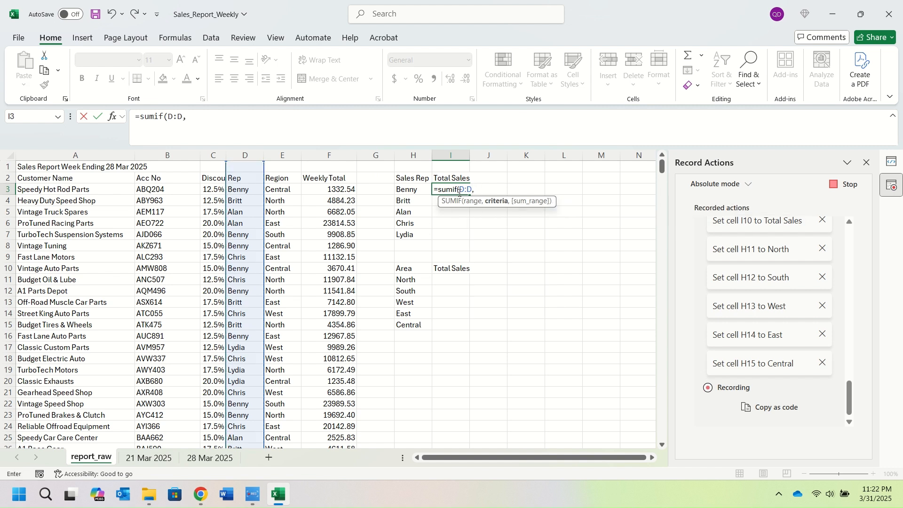
{"action": "left_click", "coordinate": [406, 190]}
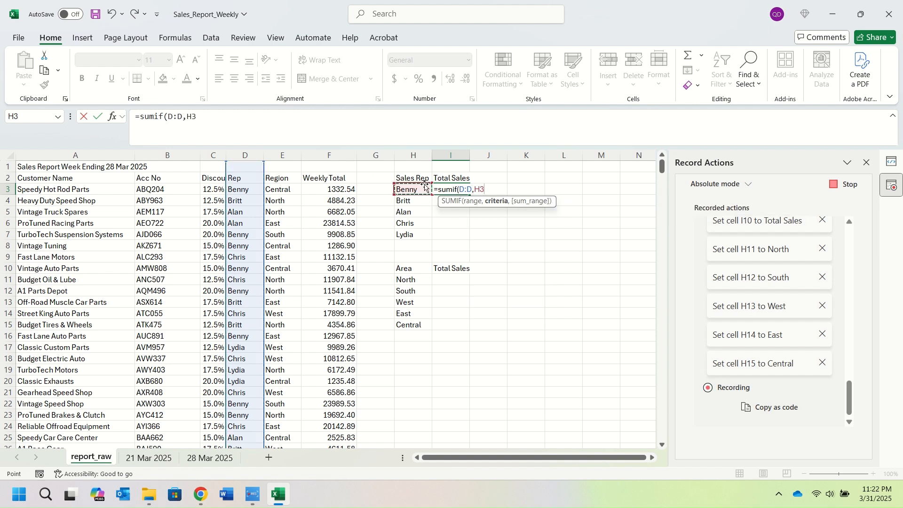
{"action": "type", "text": ","}
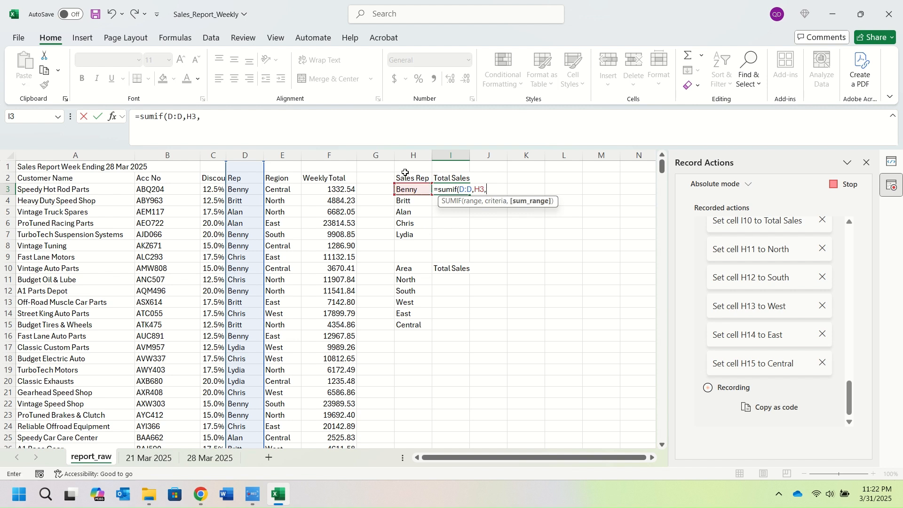
{"action": "left_click", "coordinate": [345, 155]}
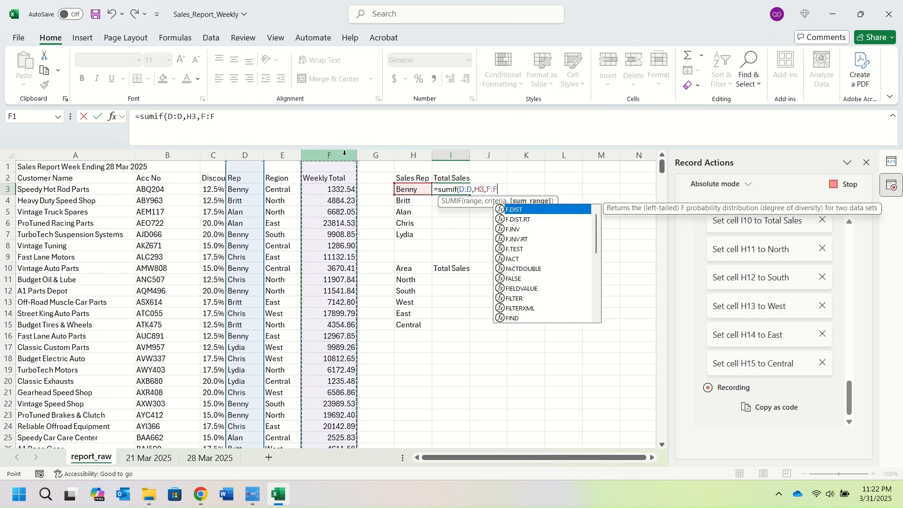
{"action": "type", "text": ")"}
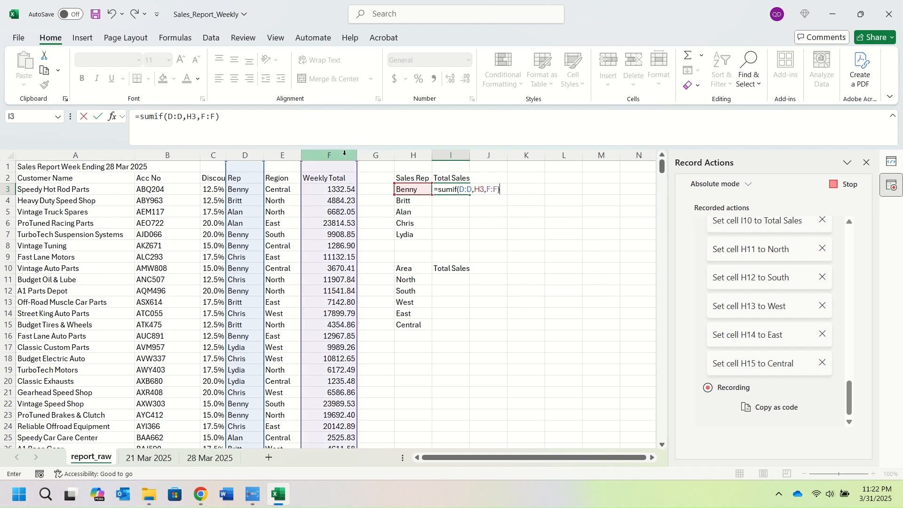
{"action": "key", "text": "Return"}
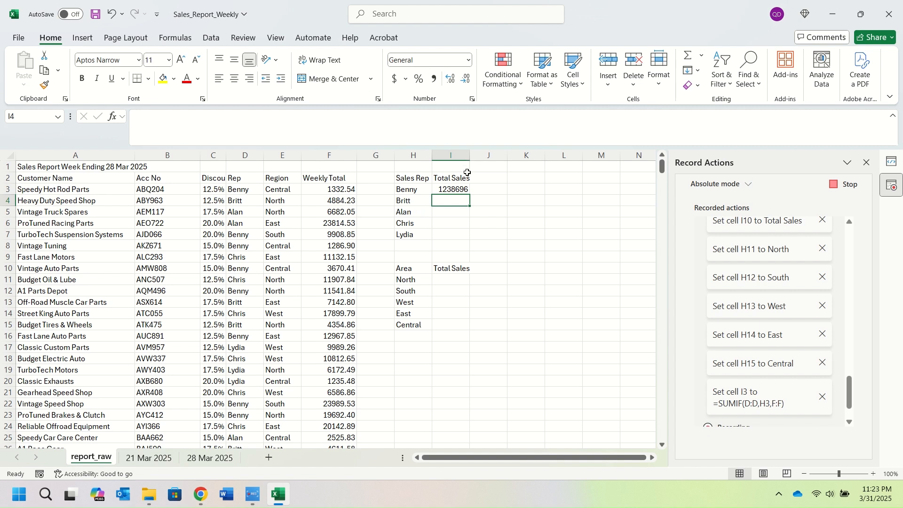
{"action": "left_click", "coordinate": [466, 190]}
{"action": "left_click_drag", "start_coordinate": [470, 195], "coordinate": [471, 237]}
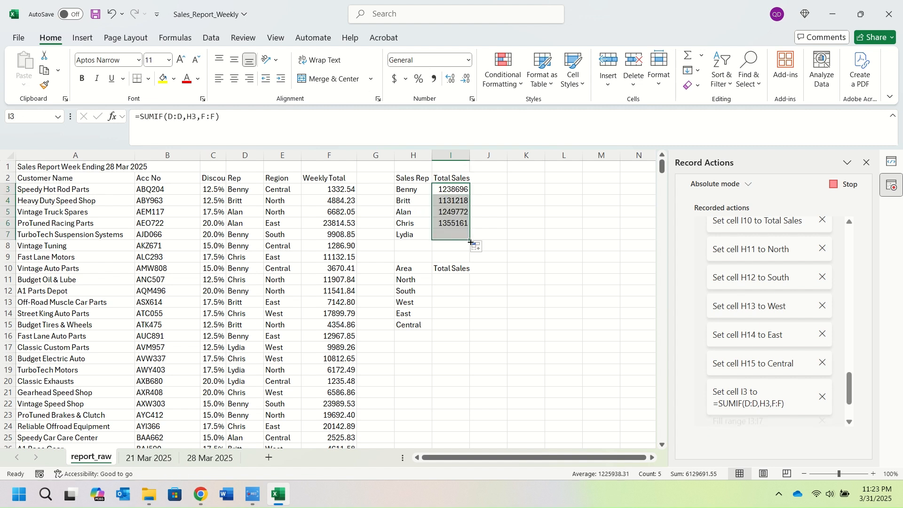
Total each area's sales with =SUMIF(E:E,H11,F:F) in I11 and fill the formula down to I15.
{"action": "left_click", "coordinate": [452, 283]}
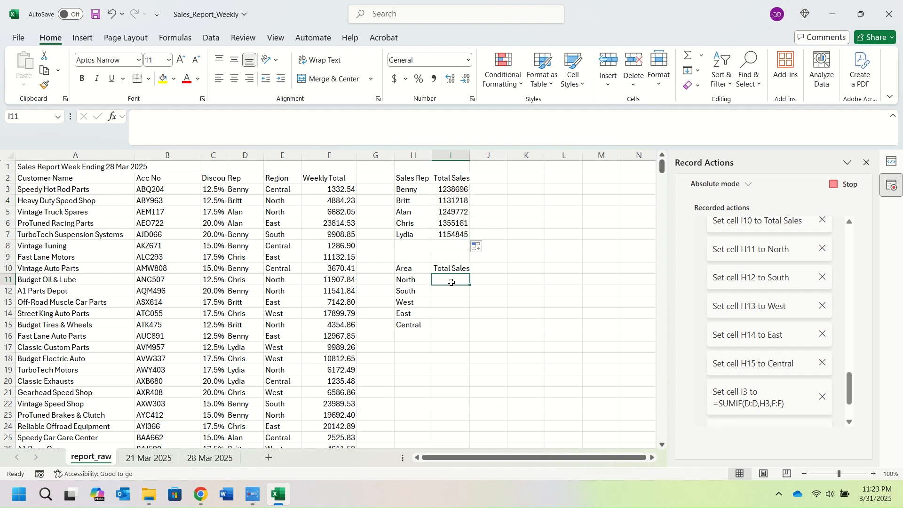
{"action": "type", "text": "=sumif("}
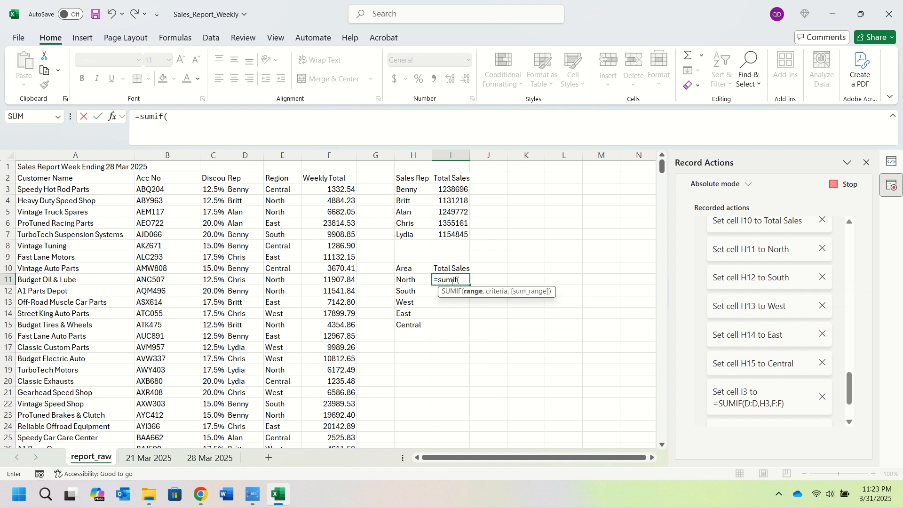
{"action": "left_click", "coordinate": [281, 155]}
{"action": "type", "text": ","}
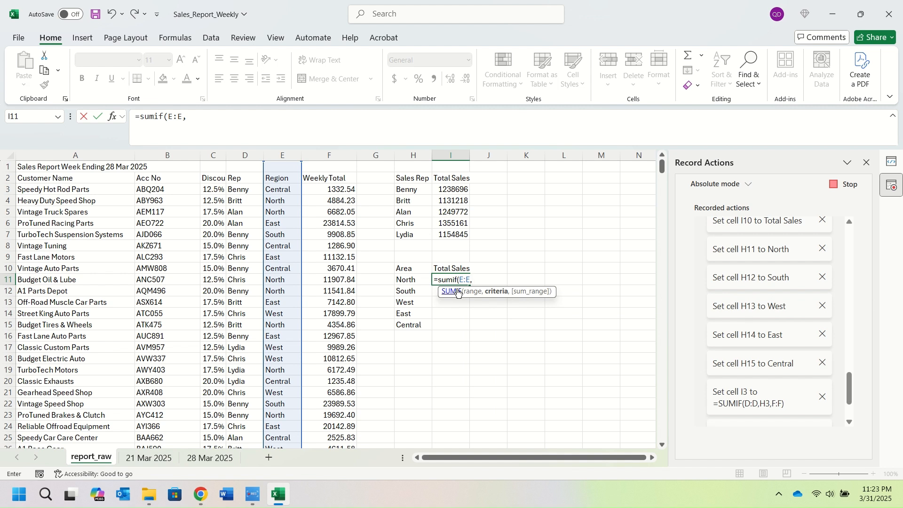
{"action": "left_click", "coordinate": [415, 281]}
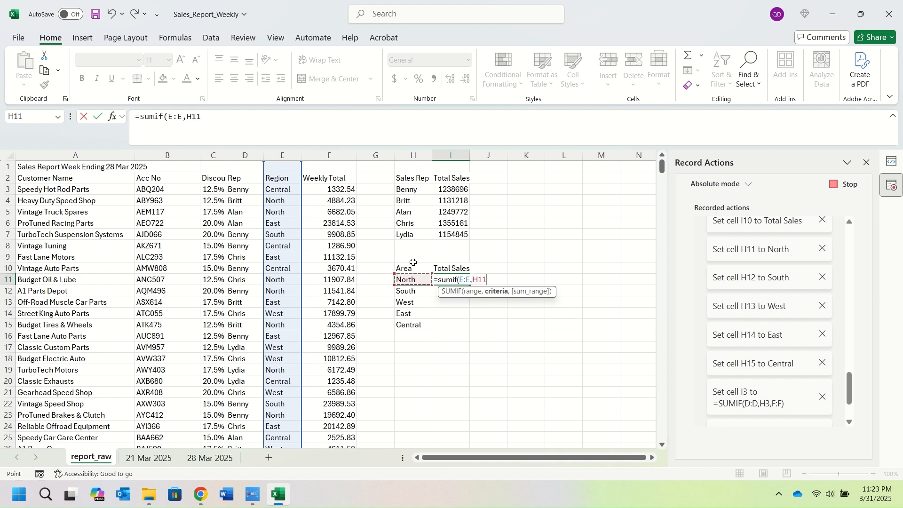
{"action": "type", "text": ","}
{"action": "left_click", "coordinate": [336, 154]}
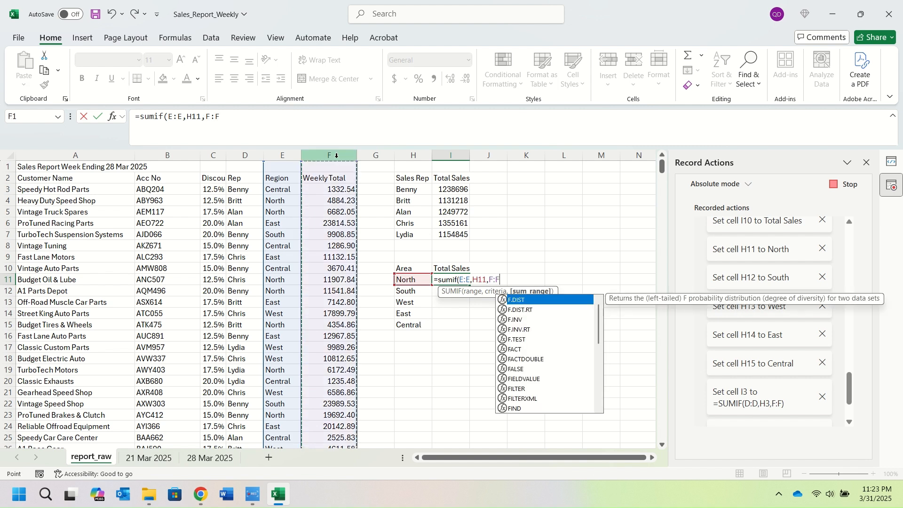
{"action": "type", "text": ")"}
{"action": "key", "text": "Return"}
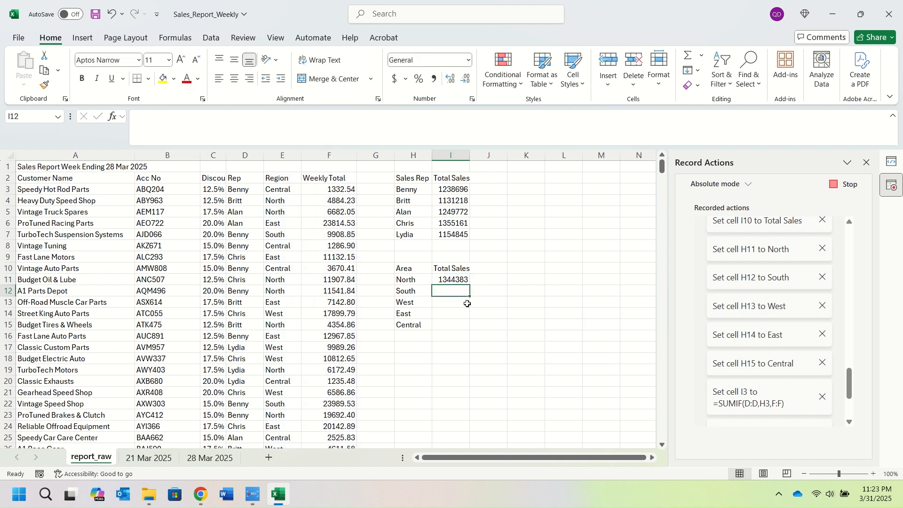
{"action": "left_click", "coordinate": [457, 280]}
{"action": "left_click_drag", "start_coordinate": [467, 284], "coordinate": [468, 329]}
Add grand totals below both summary tables, =SUM(I3:I7) in I8 and =SUM(I11:I15) in I16.
{"action": "left_click", "coordinate": [455, 250]}
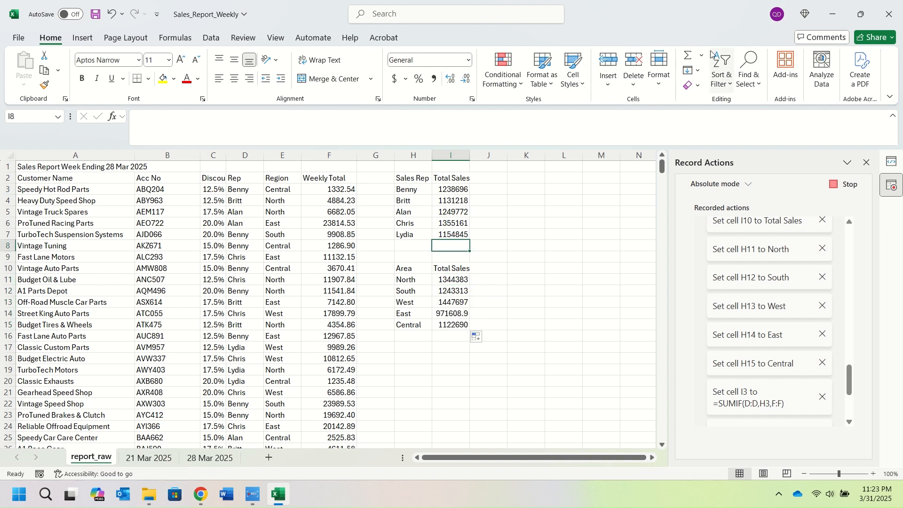
{"action": "left_click", "coordinate": [689, 56]}
{"action": "key", "text": "Return"}
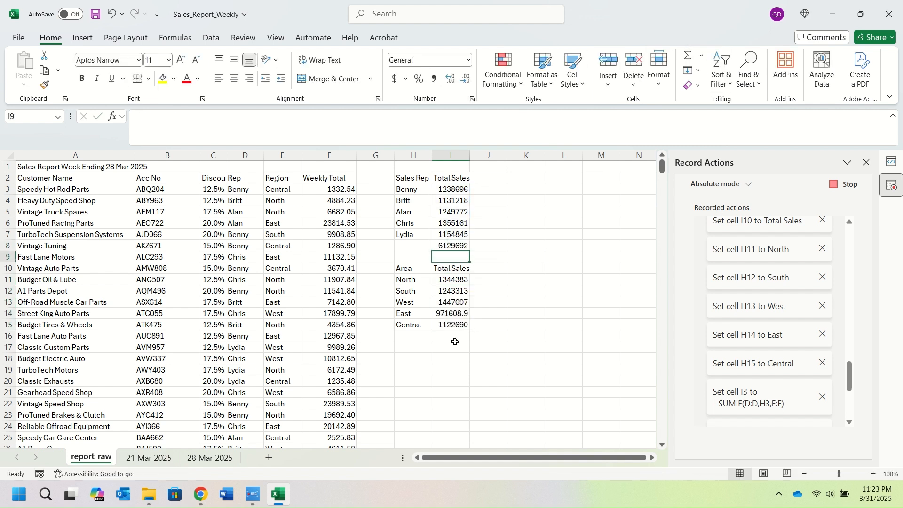
{"action": "left_click", "coordinate": [454, 338]}
{"action": "left_click", "coordinate": [690, 59]}
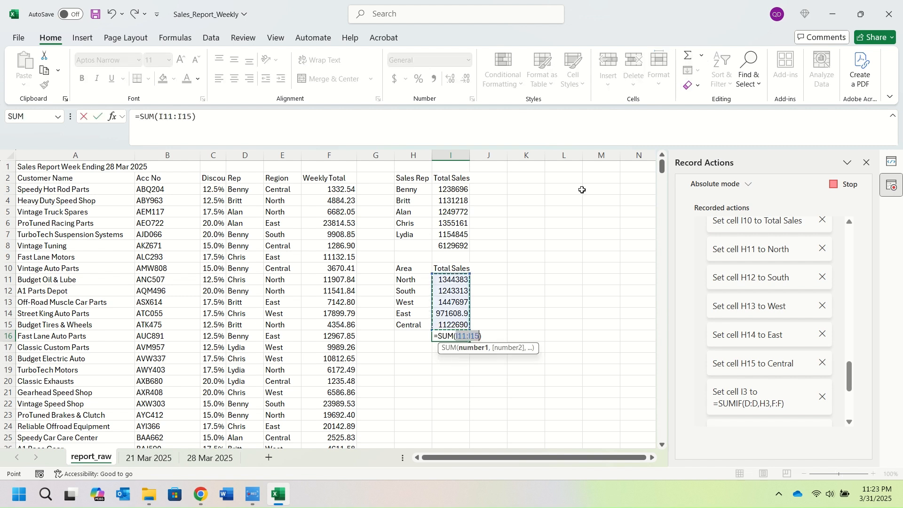
{"action": "key", "text": "Return"}
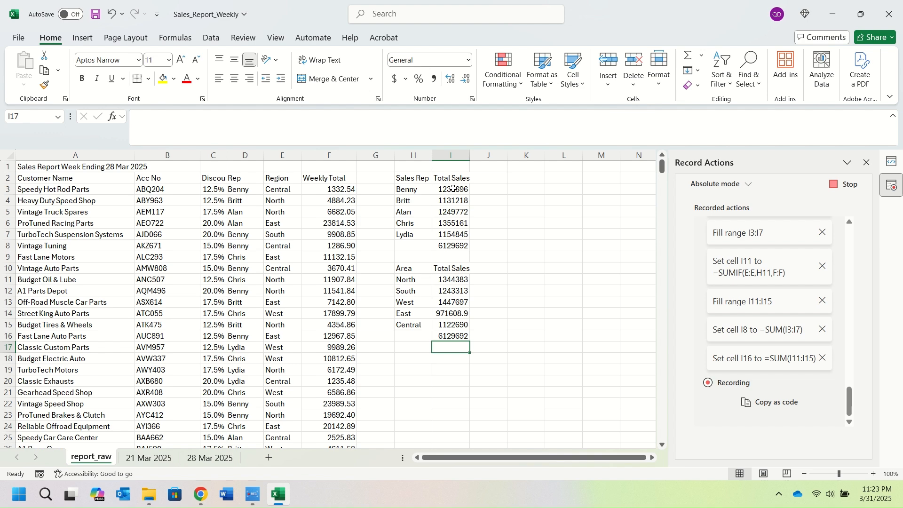
Format the sales rep totals in I3:I8 as Accounting with two decimal places and no currency symbol.
{"action": "left_click_drag", "start_coordinate": [452, 190], "coordinate": [452, 246]}
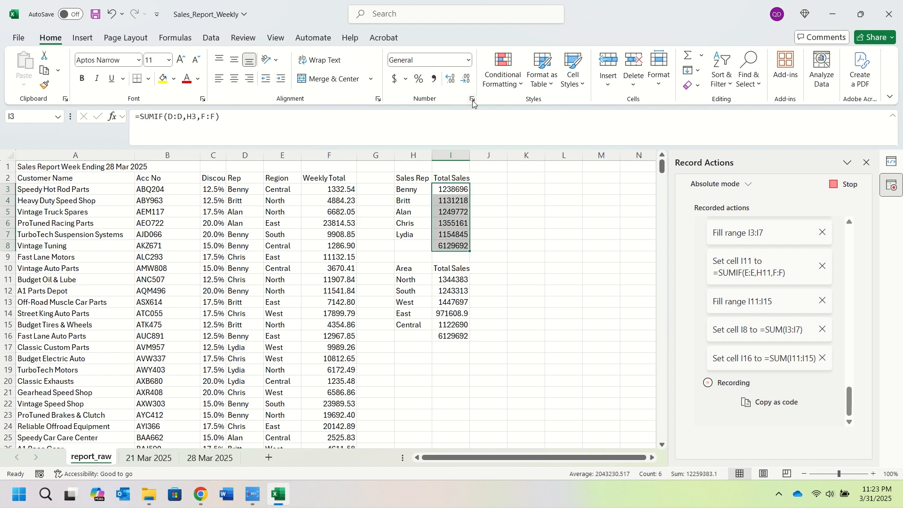
{"action": "left_click", "coordinate": [472, 99]}
{"action": "left_click", "coordinate": [531, 212]}
{"action": "left_click", "coordinate": [795, 230]}
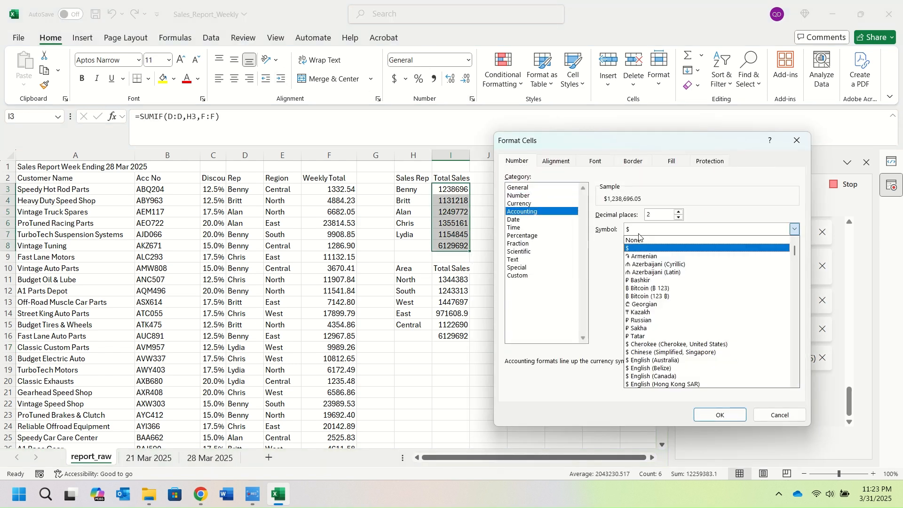
{"action": "left_click", "coordinate": [659, 241]}
{"action": "left_click", "coordinate": [721, 415]}
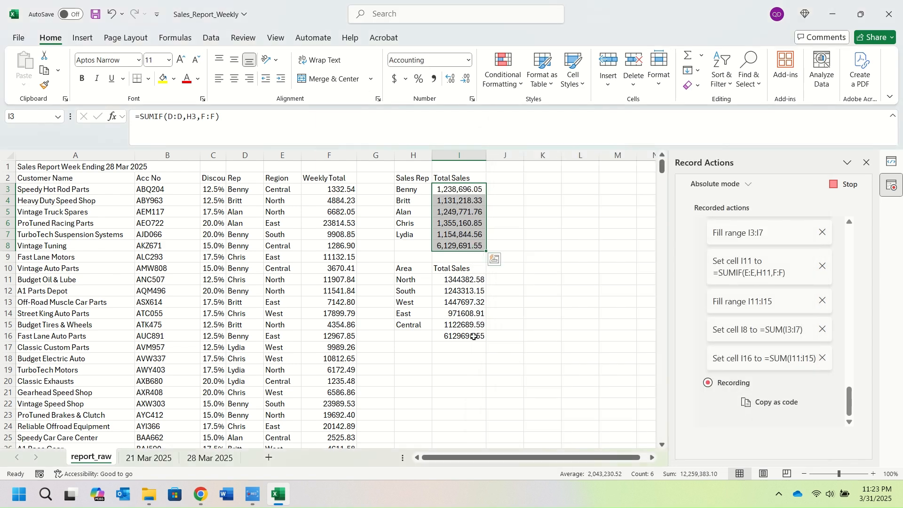
Apply the Accounting format with two decimal places and no currency symbol to the area totals in I11:I16.
{"action": "left_click_drag", "start_coordinate": [458, 279], "coordinate": [466, 337]}
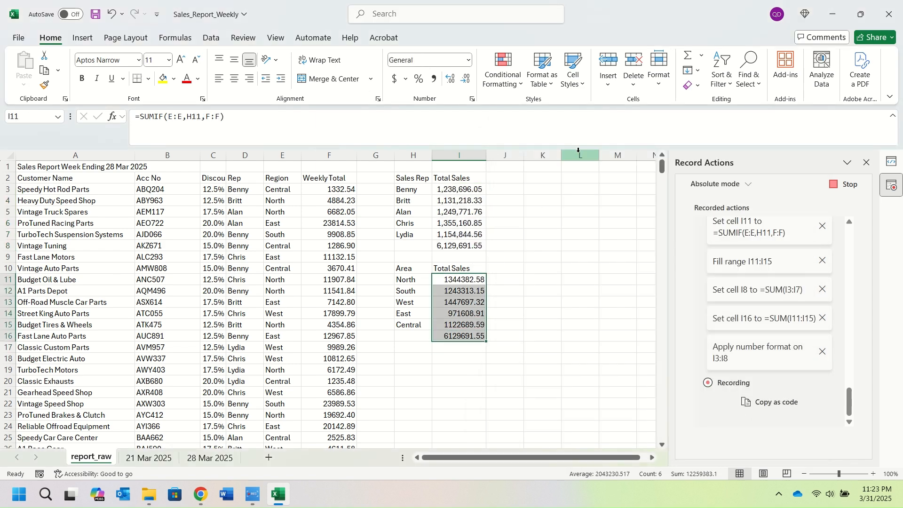
{"action": "left_click", "coordinate": [472, 99]}
{"action": "left_click", "coordinate": [536, 212]}
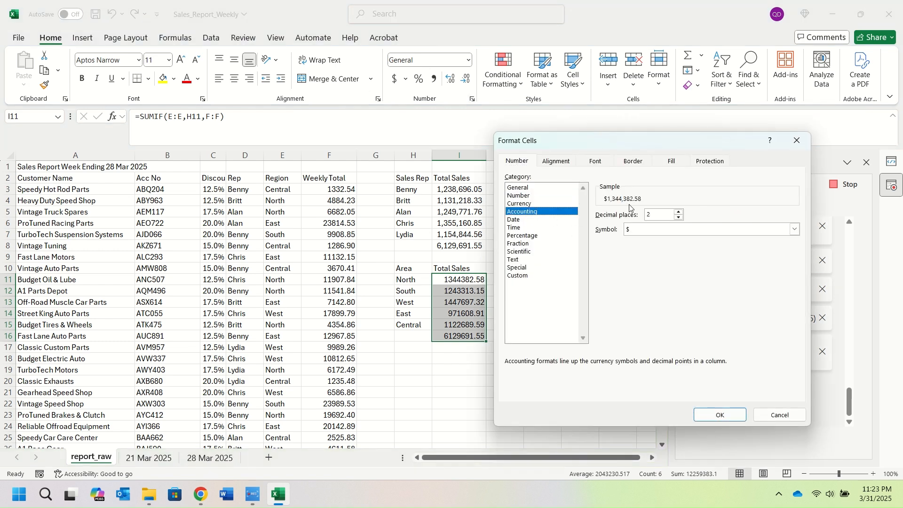
{"action": "left_click", "coordinate": [638, 231]}
{"action": "left_click", "coordinate": [635, 248]}
{"action": "left_click", "coordinate": [720, 415]}
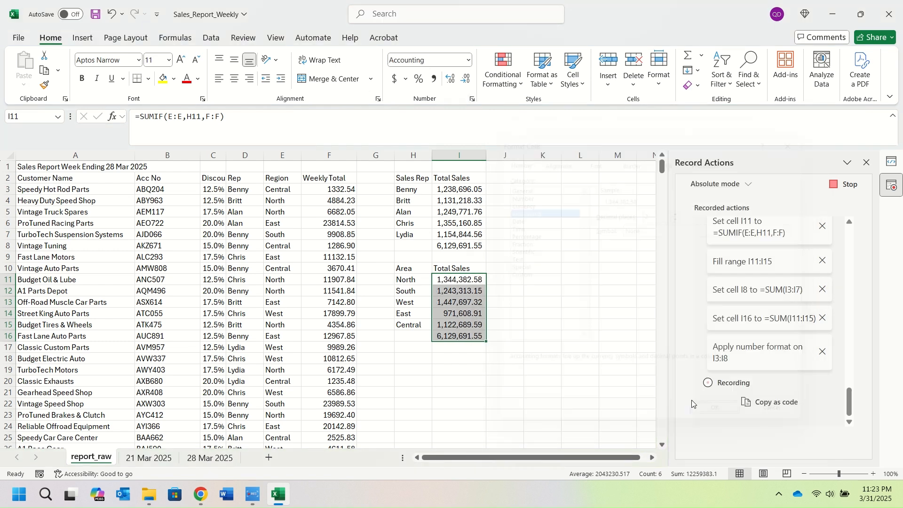
Format the whole Weekly Total column F as Accounting with two decimal places and symbol None.
{"action": "left_click_drag", "start_coordinate": [346, 195], "coordinate": [346, 428]}
{"action": "left_click", "coordinate": [347, 156]}
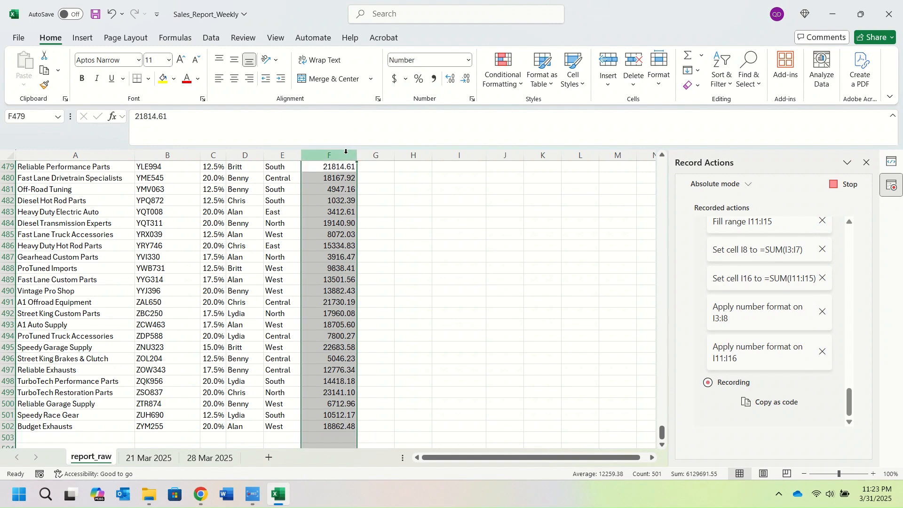
{"action": "scroll", "coordinate": [424, 203], "scroll_direction": "up", "scroll_amount": 13}
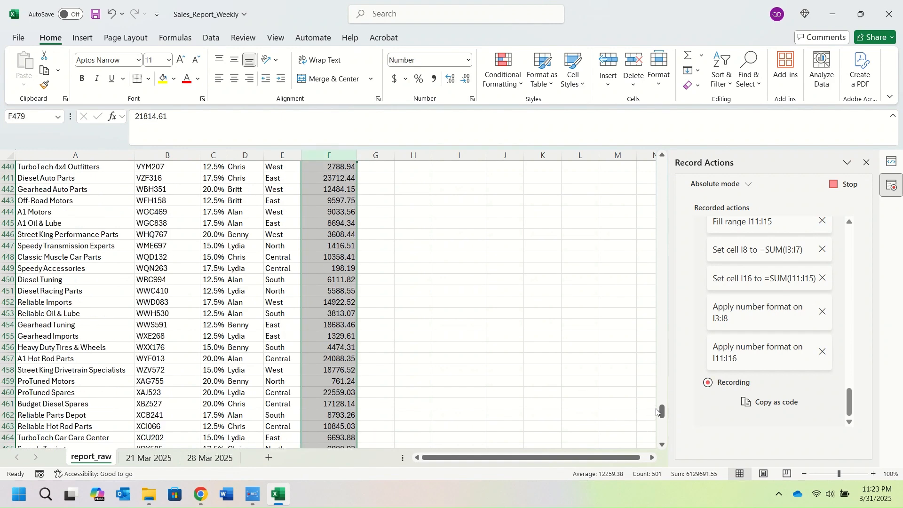
{"action": "left_click_drag", "start_coordinate": [662, 412], "coordinate": [607, 133]}
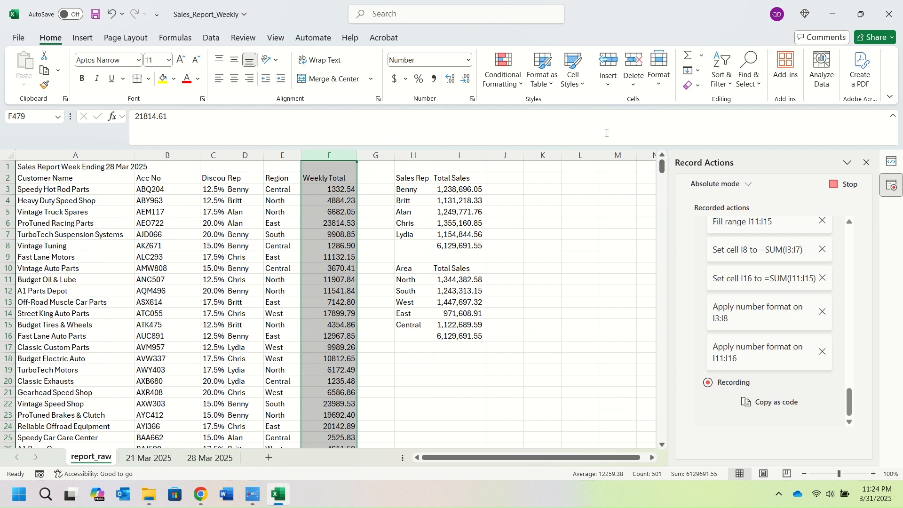
{"action": "left_click", "coordinate": [473, 99]}
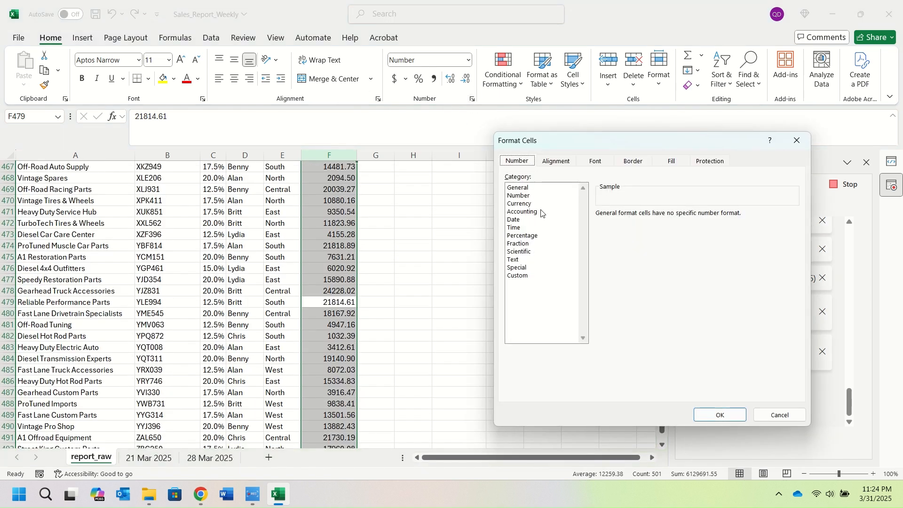
{"action": "left_click", "coordinate": [542, 212]}
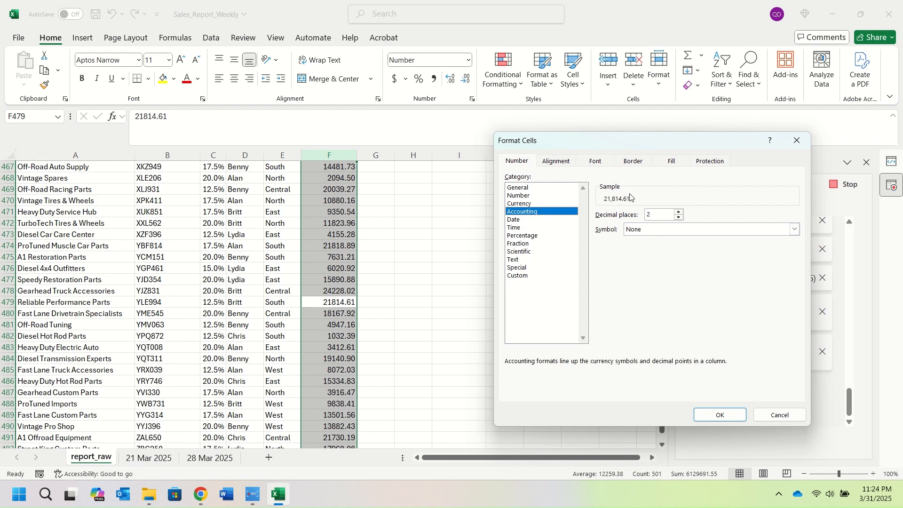
{"action": "left_click", "coordinate": [721, 416]}
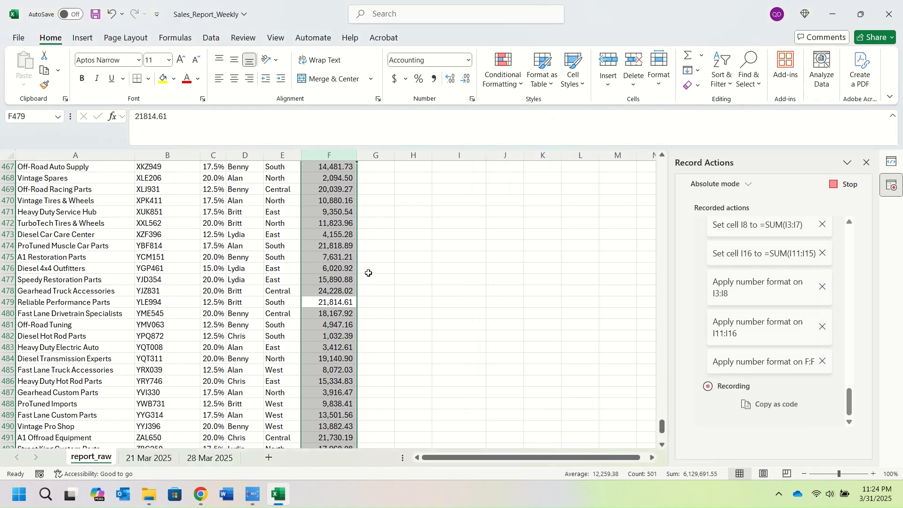
Check the layout of the 21 Mar 2025 sheet and merge and center the report_raw title across A1:F1.
{"action": "left_click_drag", "start_coordinate": [656, 425], "coordinate": [661, 185]}
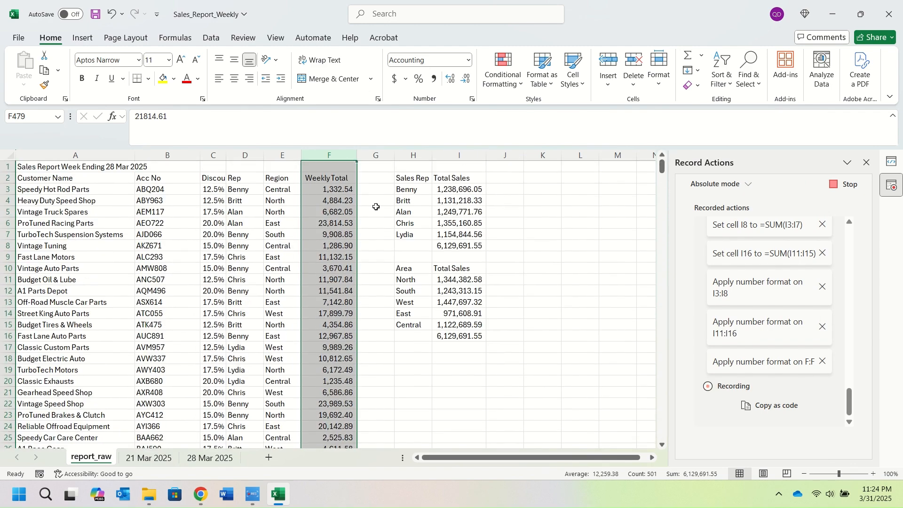
{"action": "left_click", "coordinate": [94, 182]}
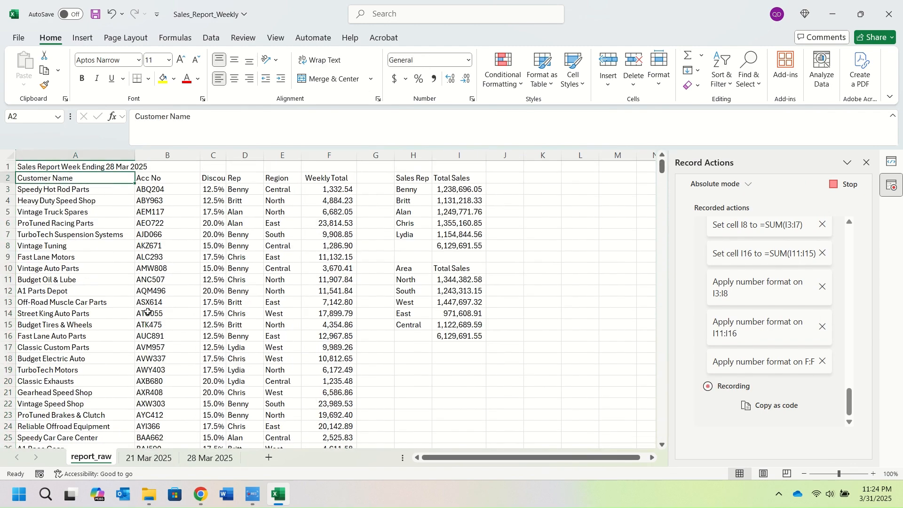
{"action": "left_click", "coordinate": [143, 461]}
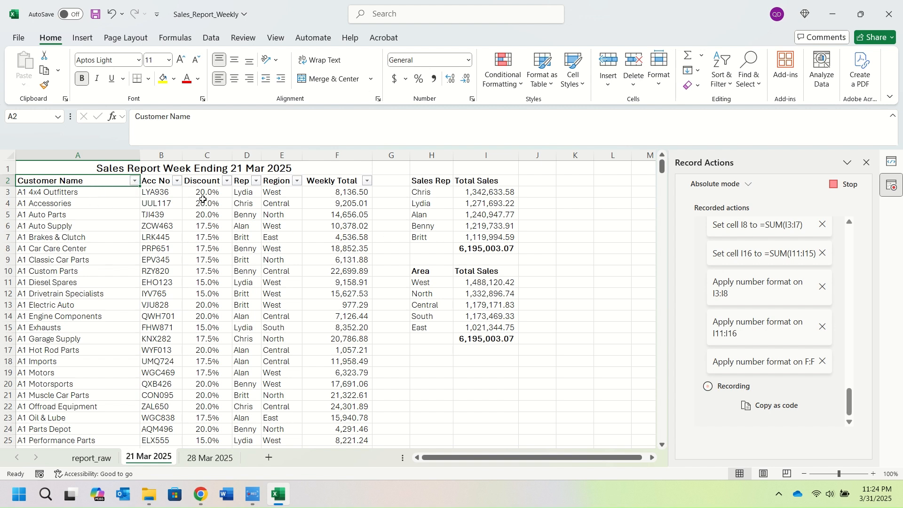
{"action": "left_click", "coordinate": [92, 458]}
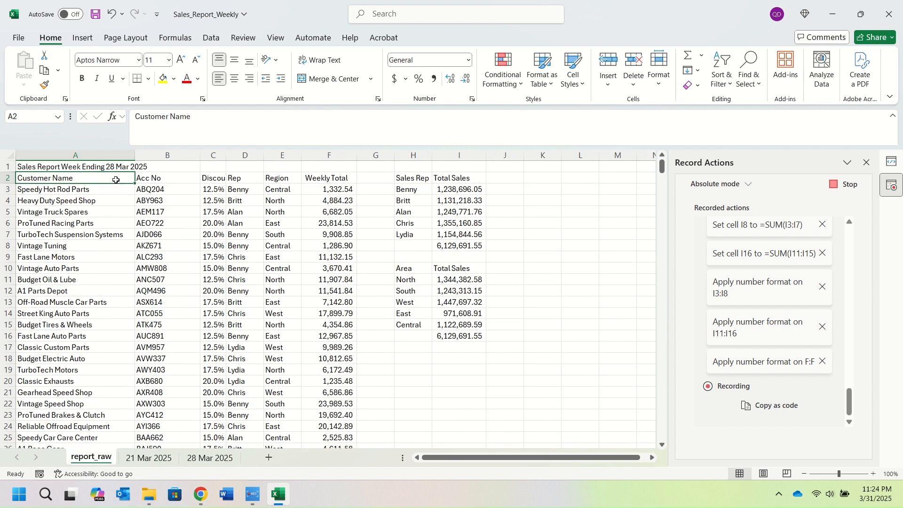
{"action": "left_click_drag", "start_coordinate": [48, 168], "coordinate": [329, 166]}
{"action": "left_click", "coordinate": [334, 79]}
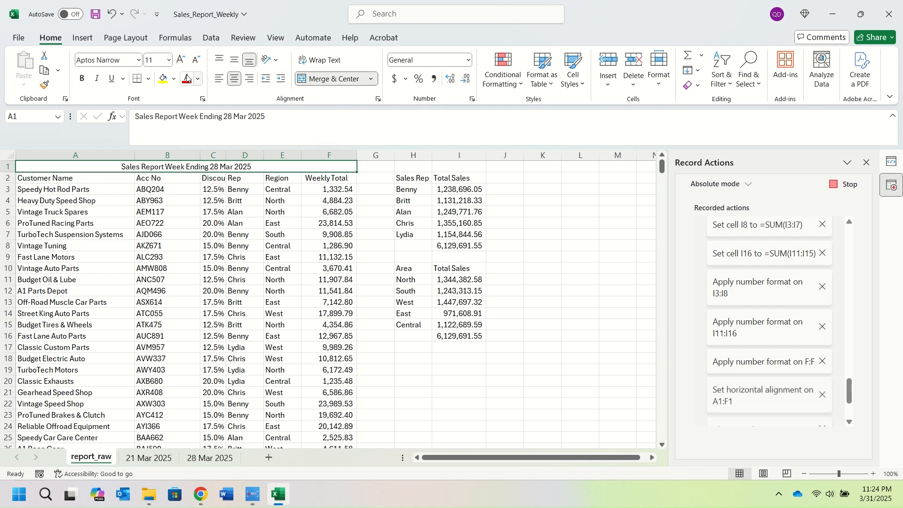
Make the merged report title in row 1 bold and increase its font size to 14.
{"action": "left_click", "coordinate": [82, 79]}
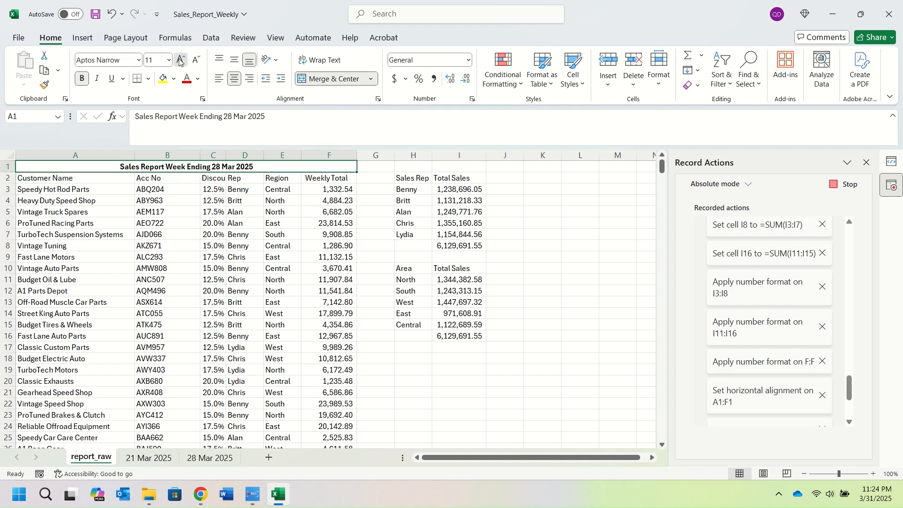
{"action": "left_click", "coordinate": [181, 60]}
{"action": "left_click", "coordinate": [181, 60]}
Bold the data column headings in A2:F2 and the sales rep table headings in H2:I2.
{"action": "left_click_drag", "start_coordinate": [76, 182], "coordinate": [307, 177]}
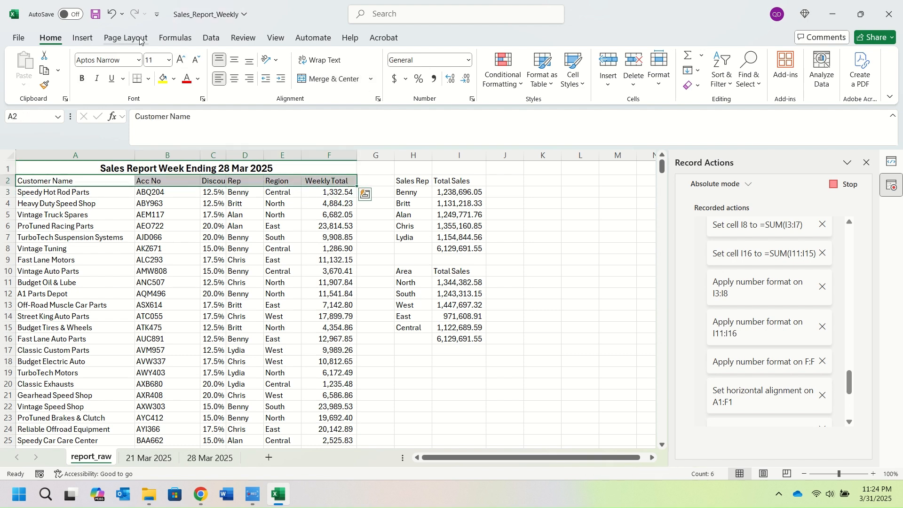
{"action": "left_click", "coordinate": [82, 79]}
{"action": "left_click_drag", "start_coordinate": [409, 181], "coordinate": [456, 181]}
{"action": "left_click", "coordinate": [82, 78]}
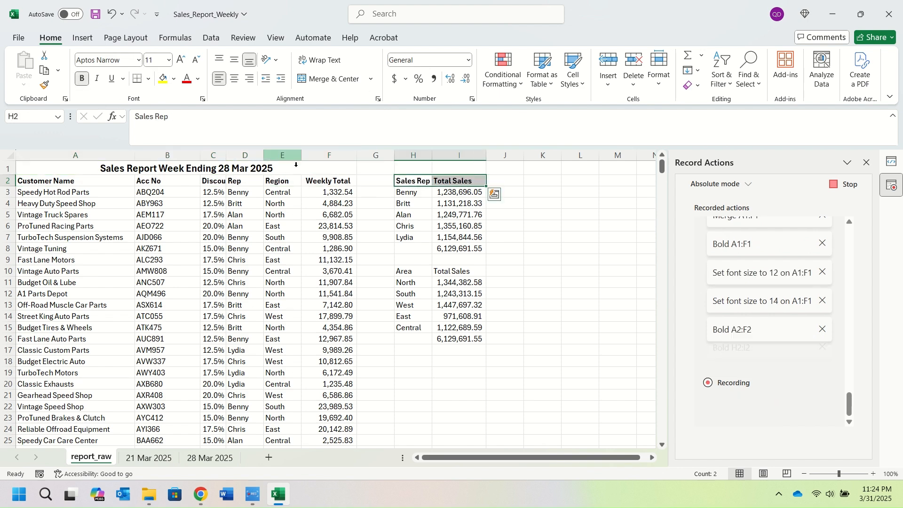
Bold the rep grand total in I8, the area table headings in H10:I10 and the area grand total in I16.
{"action": "left_click", "coordinate": [457, 245]}
{"action": "left_click", "coordinate": [82, 79]}
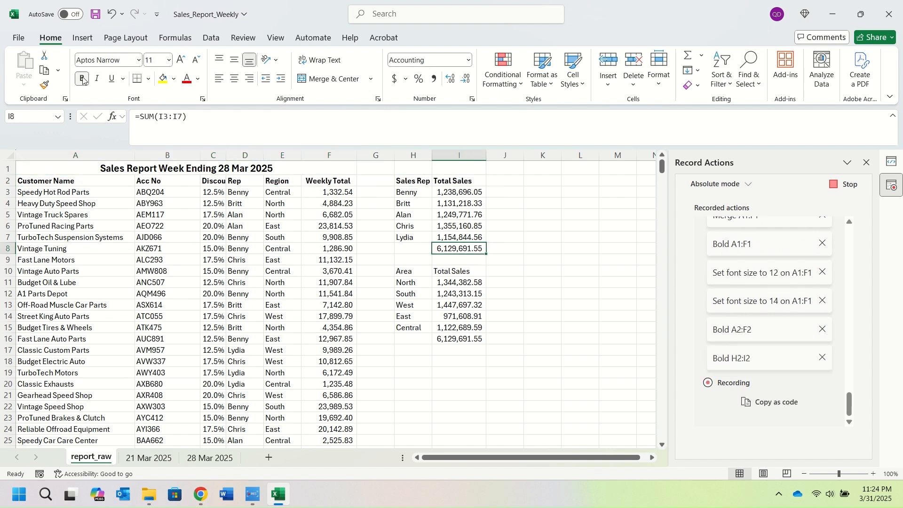
{"action": "left_click_drag", "start_coordinate": [402, 274], "coordinate": [466, 272]}
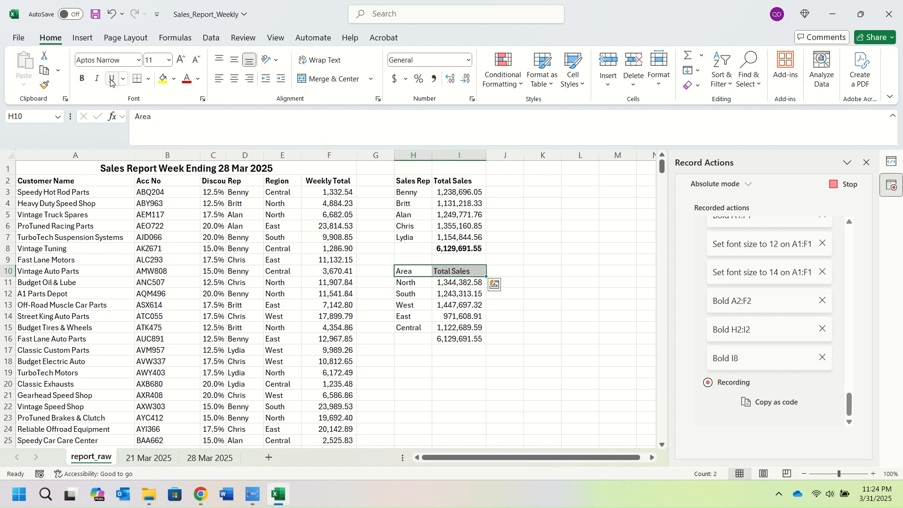
{"action": "left_click", "coordinate": [82, 79]}
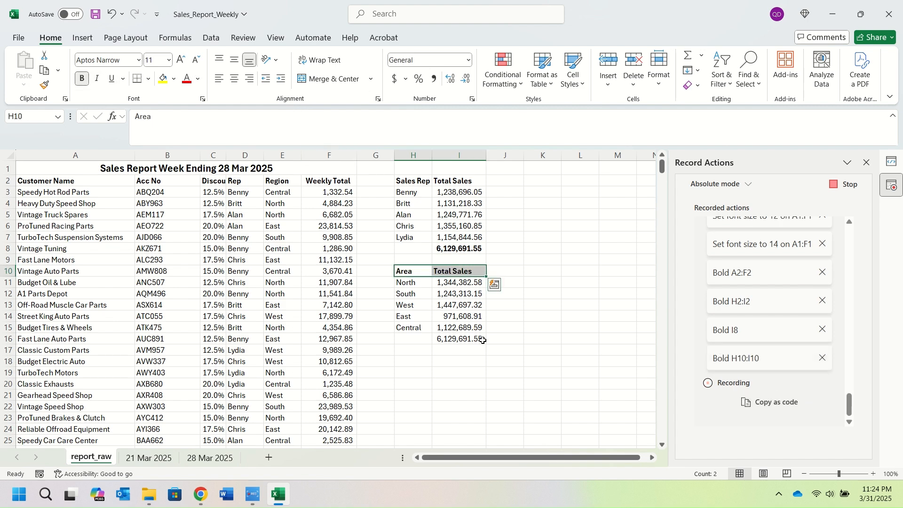
{"action": "left_click", "coordinate": [479, 338]}
{"action": "left_click", "coordinate": [82, 79]}
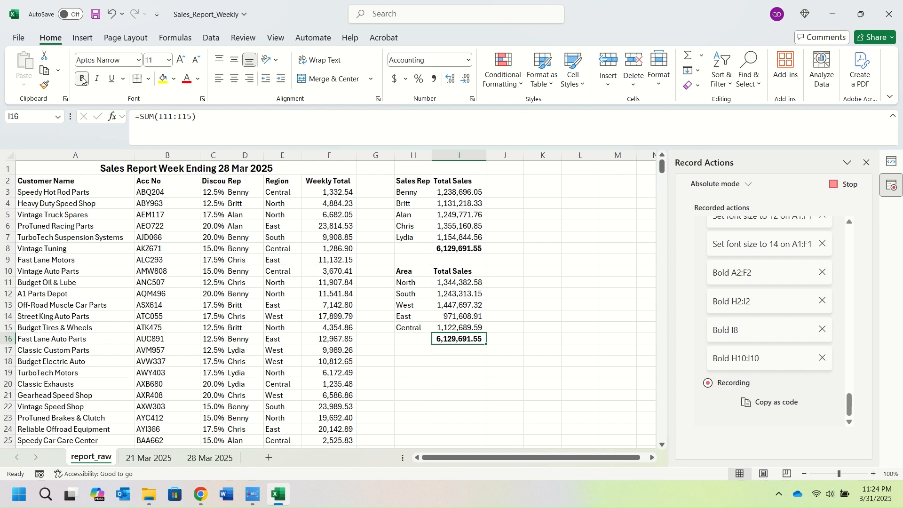
Change the font of the whole report_raw sheet to Aptos Light.
{"action": "left_click", "coordinate": [14, 159]}
{"action": "double_click", "coordinate": [108, 59]}
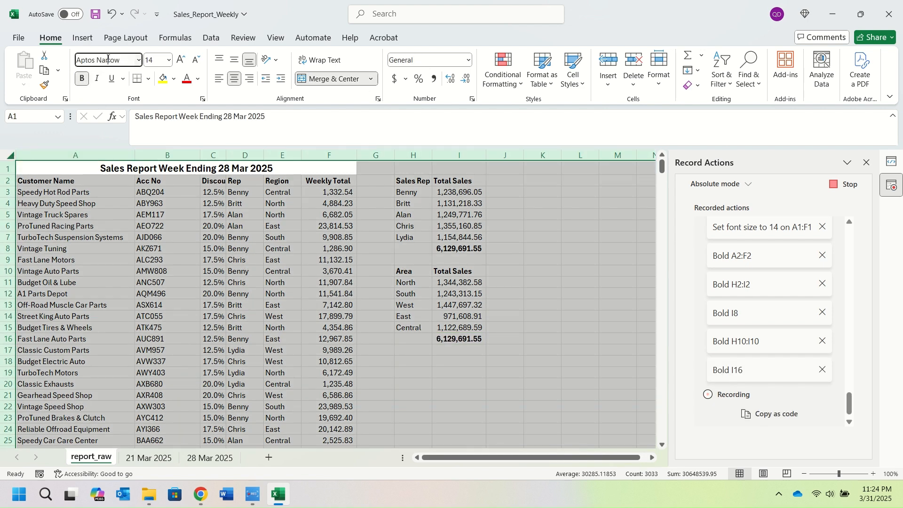
{"action": "type", "text": "L"}
{"action": "key", "text": "Return"}
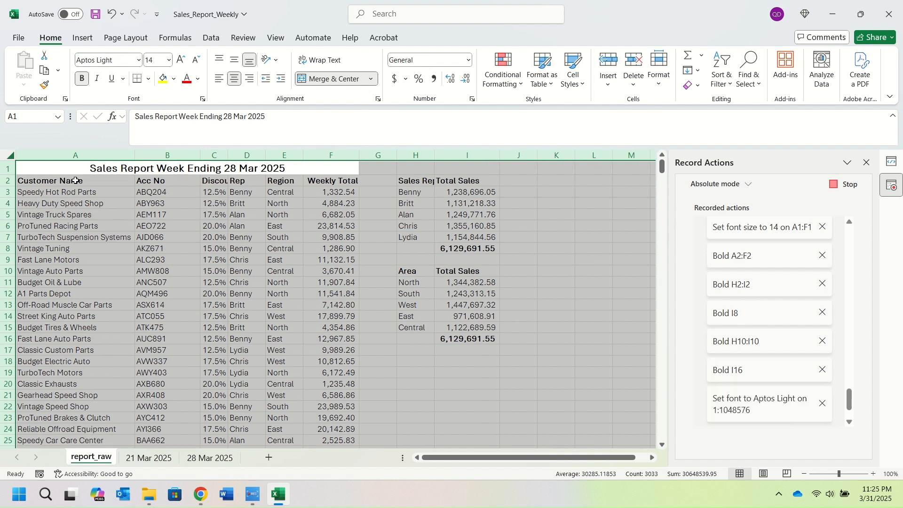
Add filters to the customer data column headings in A2:F2.
{"action": "left_click_drag", "start_coordinate": [70, 181], "coordinate": [332, 181]}
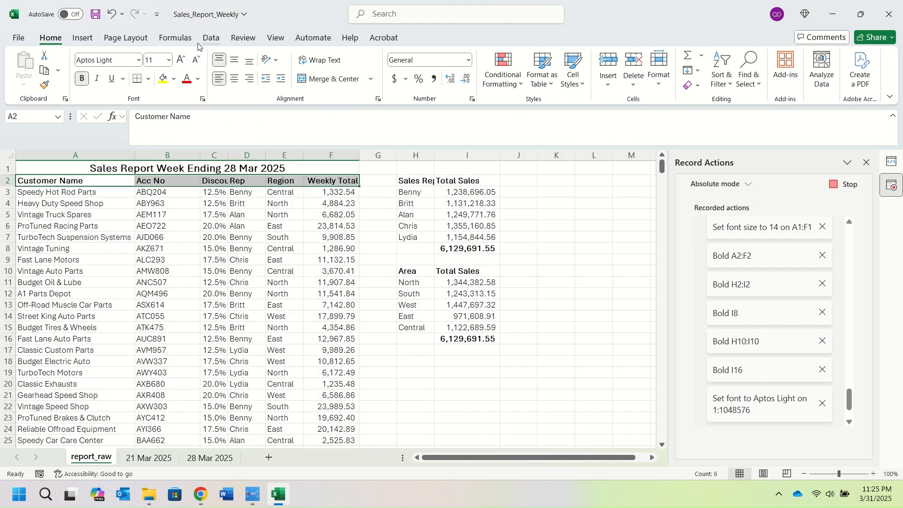
{"action": "left_click", "coordinate": [212, 37]}
{"action": "left_click", "coordinate": [511, 65]}
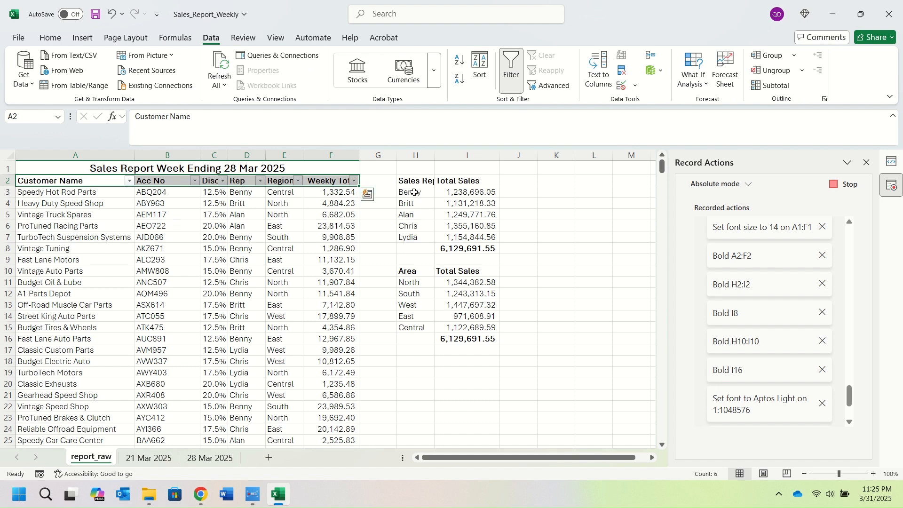
Sort the sales rep table in H2:I7 by Total Sales from largest to smallest, treating the first row as headers.
{"action": "left_click_drag", "start_coordinate": [414, 193], "coordinate": [476, 230]}
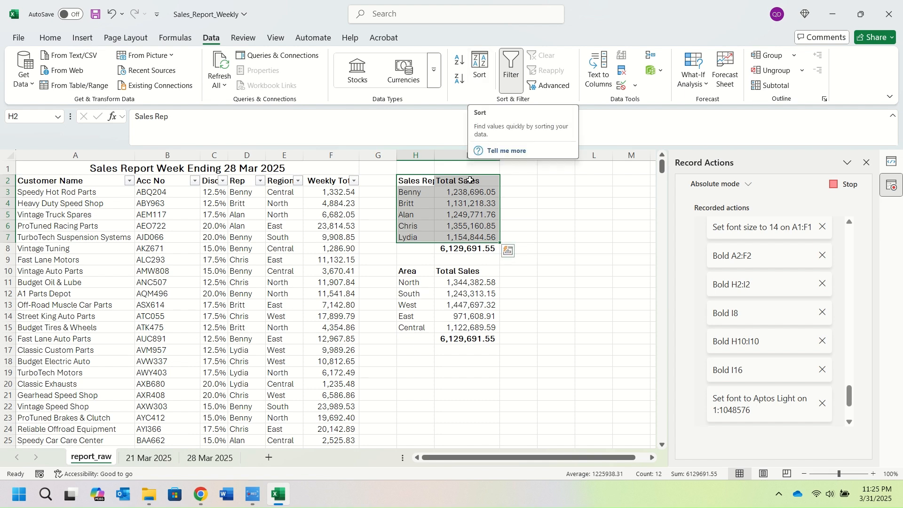
{"action": "left_click", "coordinate": [478, 75]}
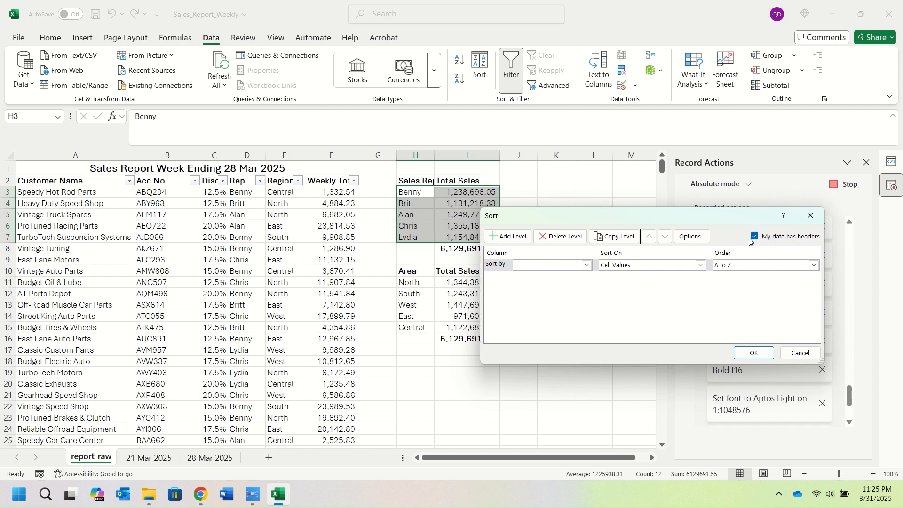
{"action": "left_click", "coordinate": [587, 265]}
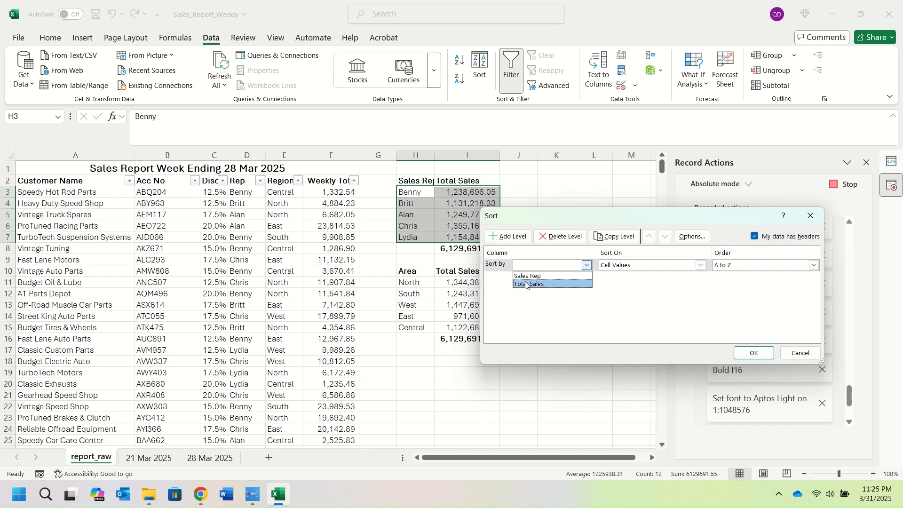
{"action": "left_click", "coordinate": [527, 284]}
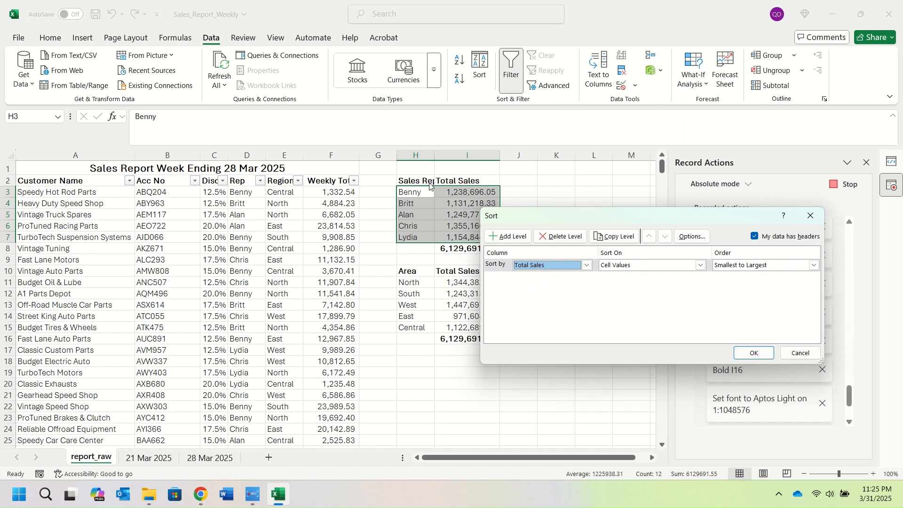
{"action": "left_click", "coordinate": [814, 265]}
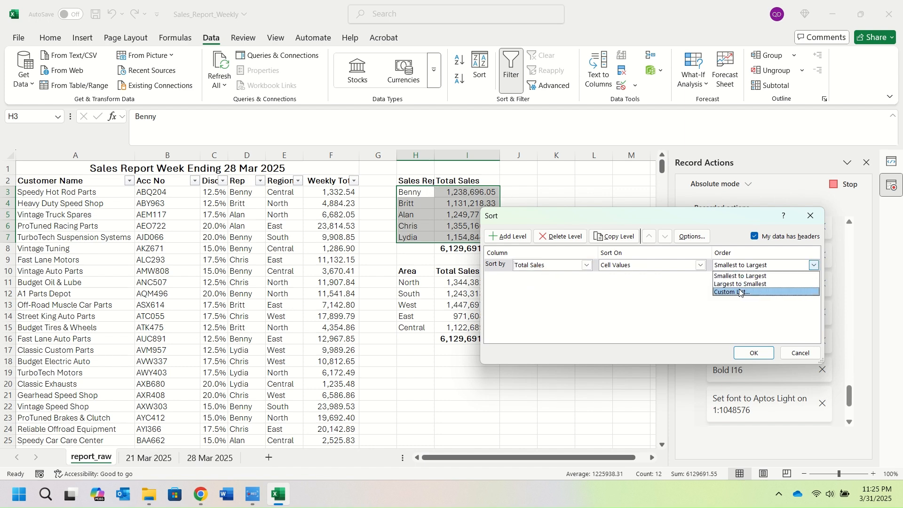
{"action": "left_click", "coordinate": [739, 285]}
{"action": "left_click", "coordinate": [754, 352]}
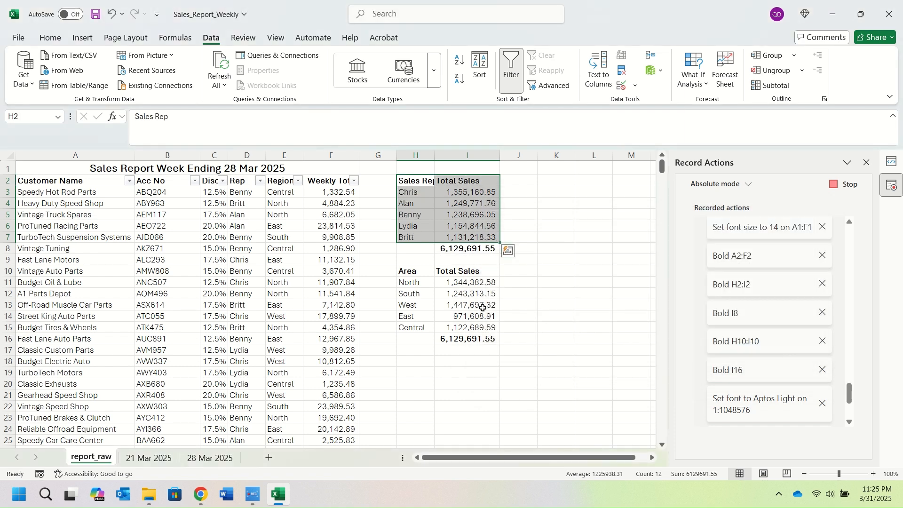
Sort the area table in H10:I15 by Total Sales from largest to smallest, excluding the grand total.
{"action": "left_click_drag", "start_coordinate": [406, 271], "coordinate": [484, 327]}
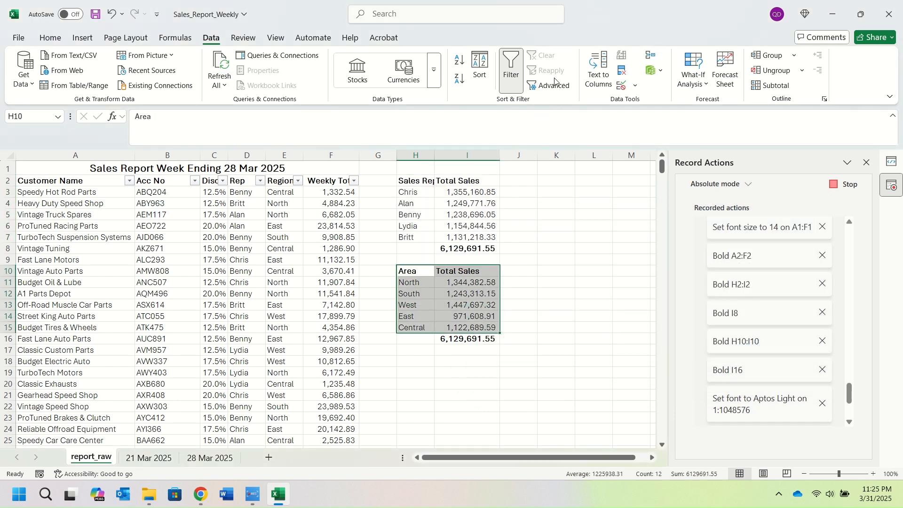
{"action": "left_click", "coordinate": [479, 76]}
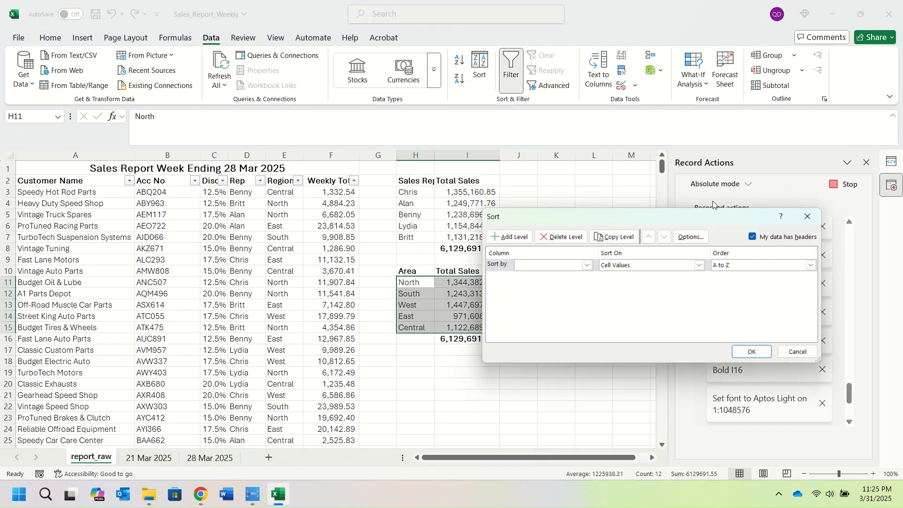
{"action": "left_click", "coordinate": [575, 268]}
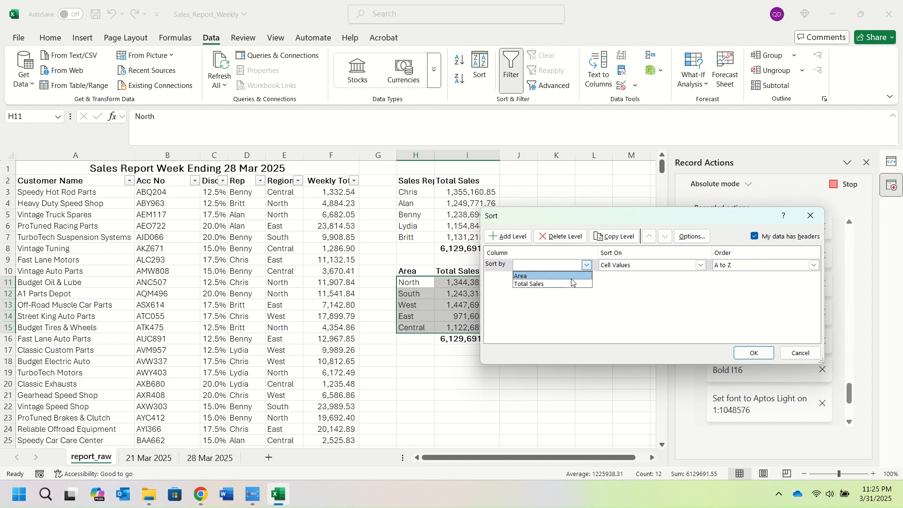
{"action": "left_click", "coordinate": [531, 284]}
{"action": "left_click", "coordinate": [815, 265]}
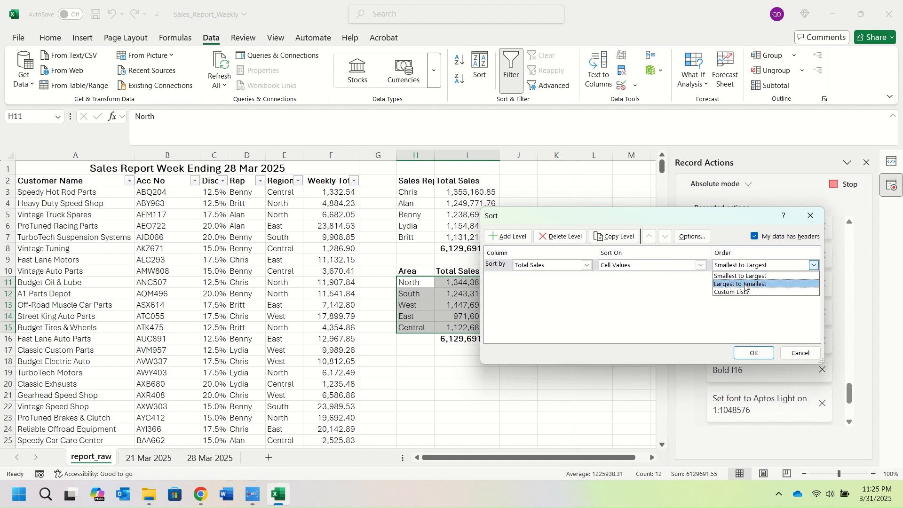
{"action": "left_click", "coordinate": [746, 285]}
{"action": "left_click", "coordinate": [755, 354]}
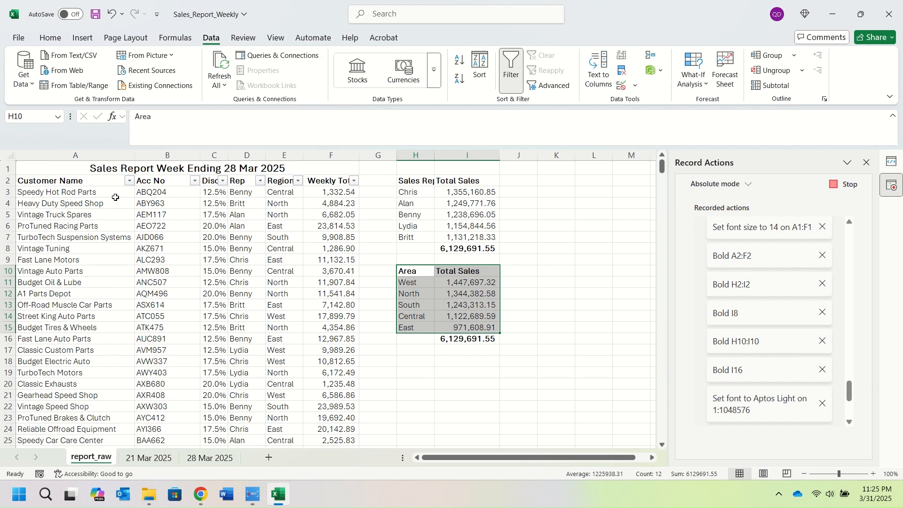
Sort the customer data in A2:F502 by Customer Name from A to Z.
{"action": "left_click_drag", "start_coordinate": [77, 184], "coordinate": [333, 423]}
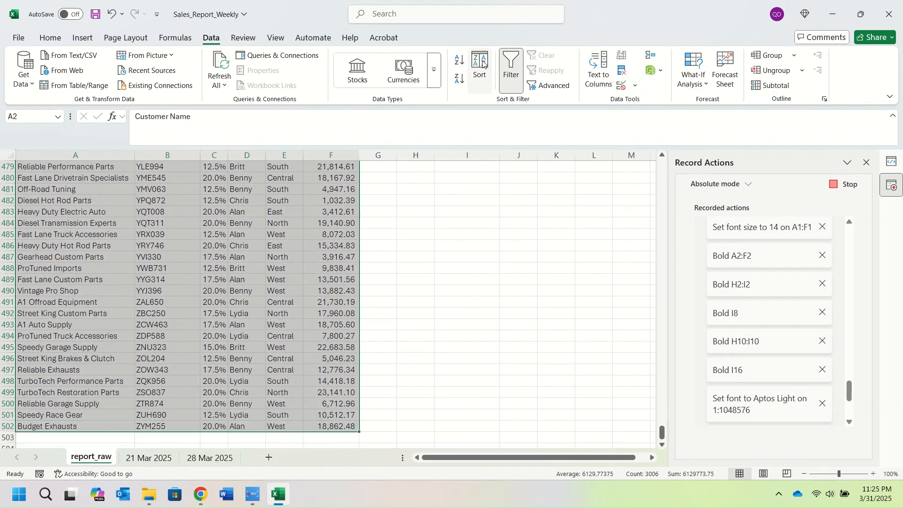
{"action": "left_click", "coordinate": [480, 68]}
{"action": "left_click", "coordinate": [582, 262]}
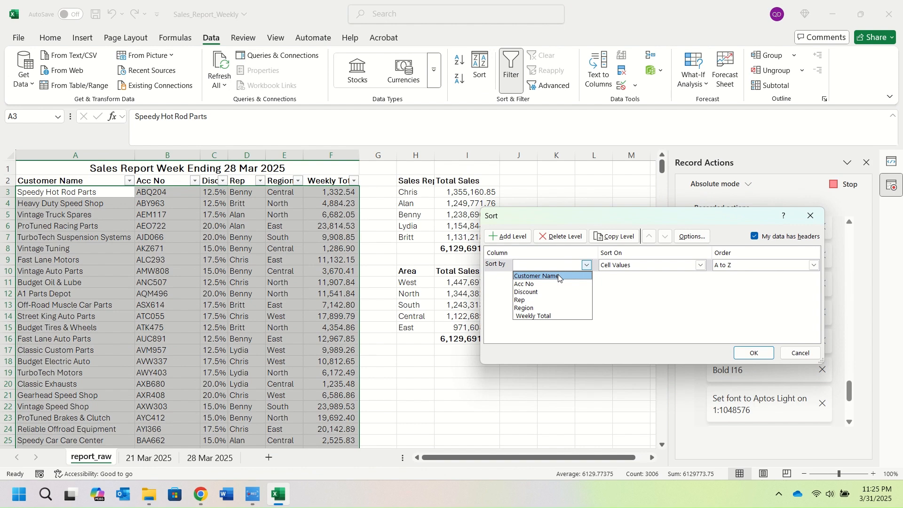
{"action": "left_click", "coordinate": [560, 277]}
{"action": "left_click", "coordinate": [754, 354]}
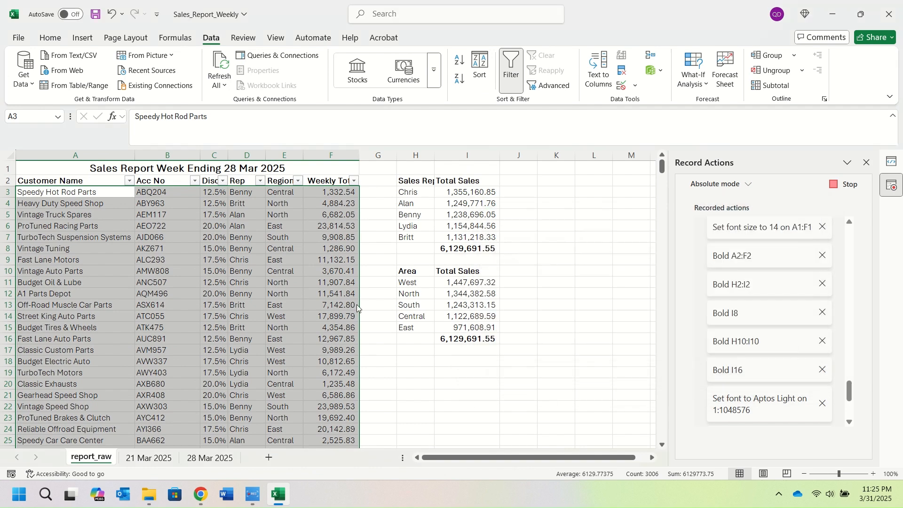
{"action": "left_click", "coordinate": [104, 192]}
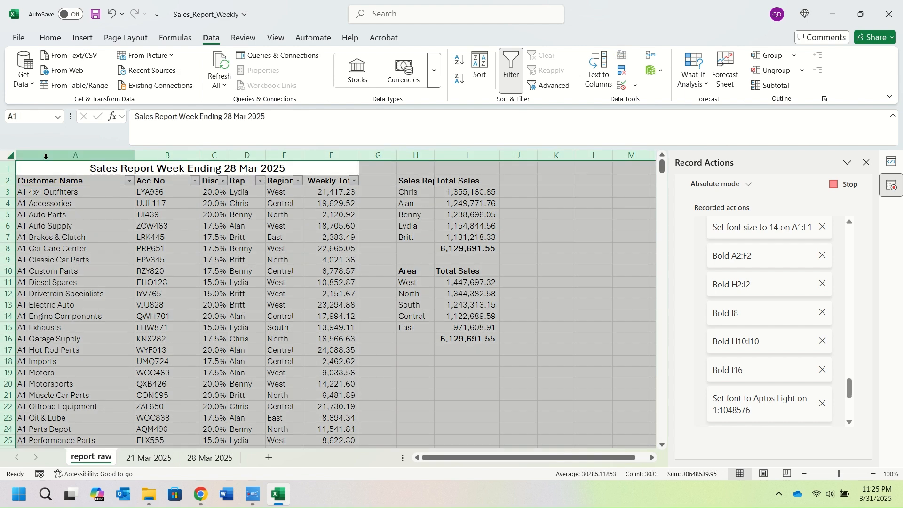
Autofit the width of all columns on the report_raw sheet.
{"action": "left_click", "coordinate": [7, 153]}
{"action": "double_click", "coordinate": [135, 153]}
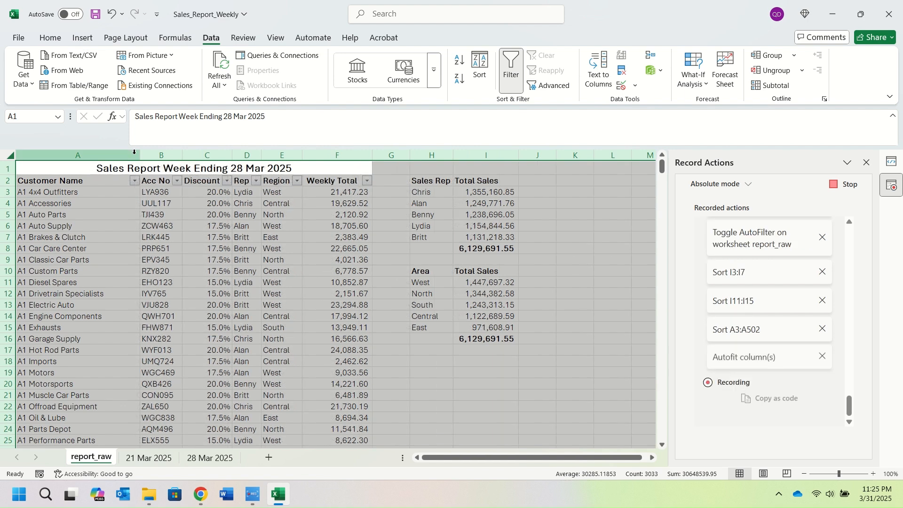
{"action": "left_click", "coordinate": [106, 185]}
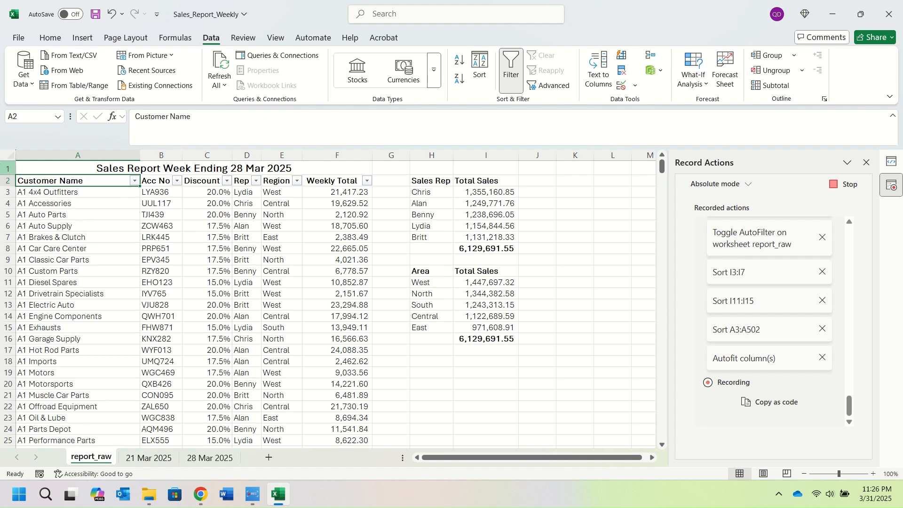
{"action": "left_click", "coordinate": [8, 181]}
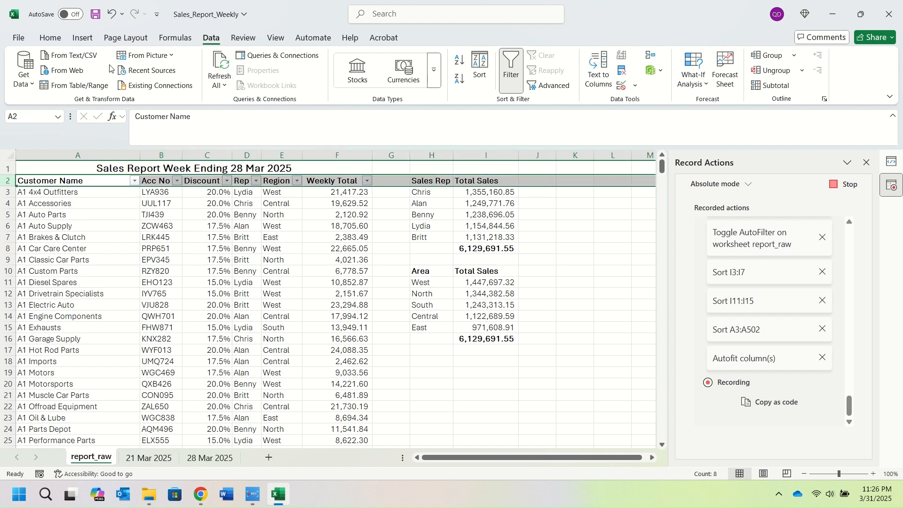
{"action": "left_click", "coordinate": [47, 38]}
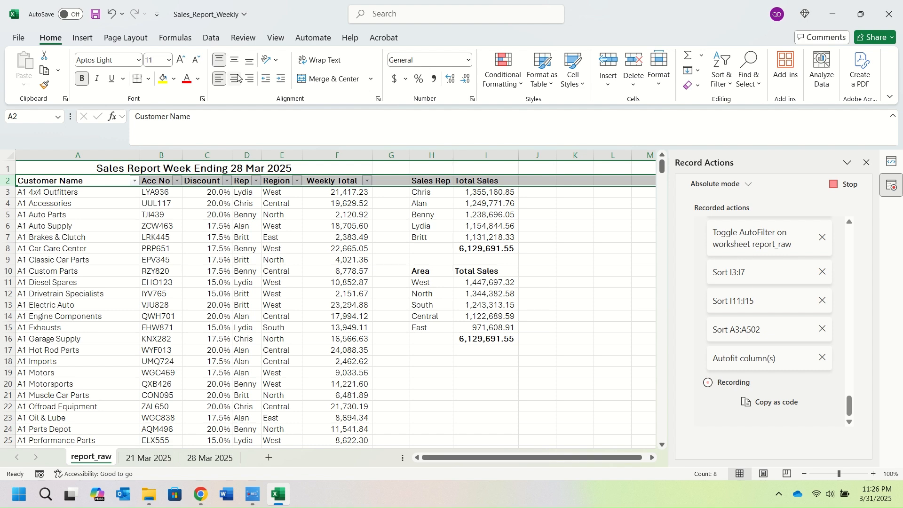
{"action": "left_click", "coordinate": [129, 227]}
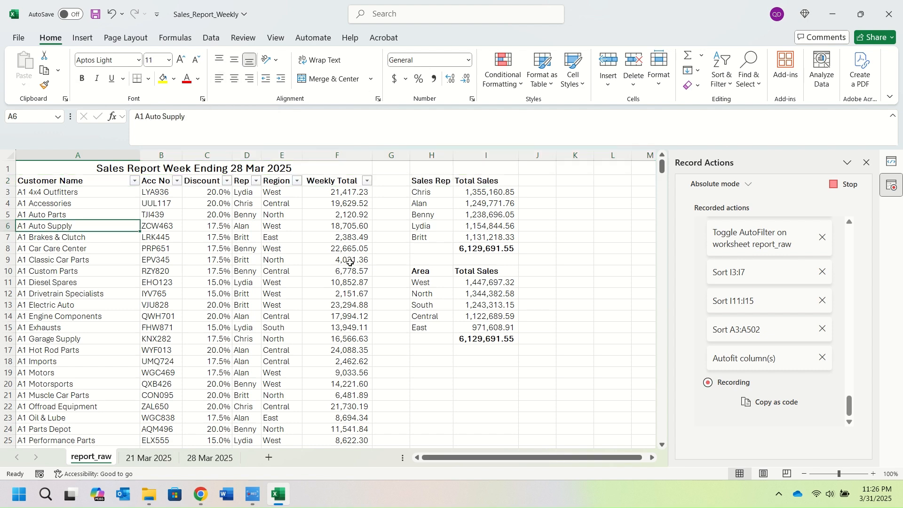
Compare the formatted report_raw sheet with the layout of the 21 Mar 2025 sheet.
{"action": "left_click", "coordinate": [152, 459]}
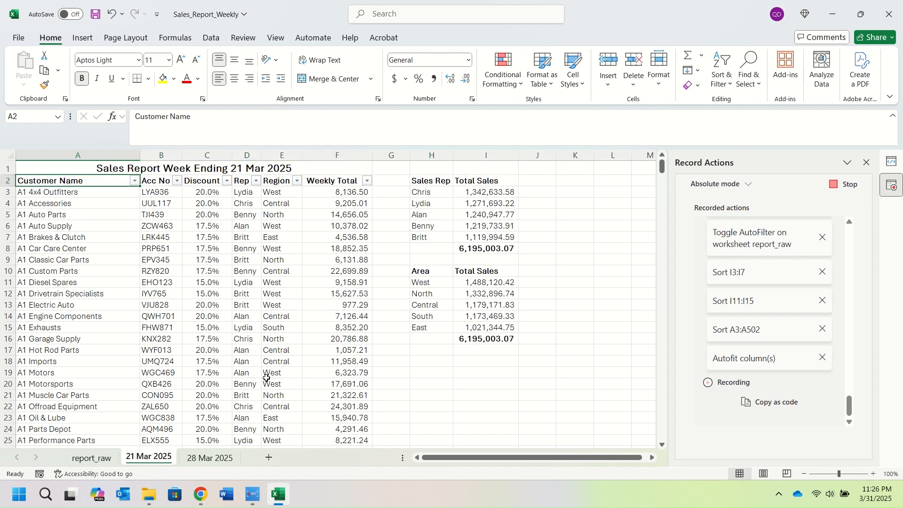
{"action": "left_click", "coordinate": [111, 460]}
{"action": "left_click", "coordinate": [131, 461]}
{"action": "left_click", "coordinate": [100, 461]}
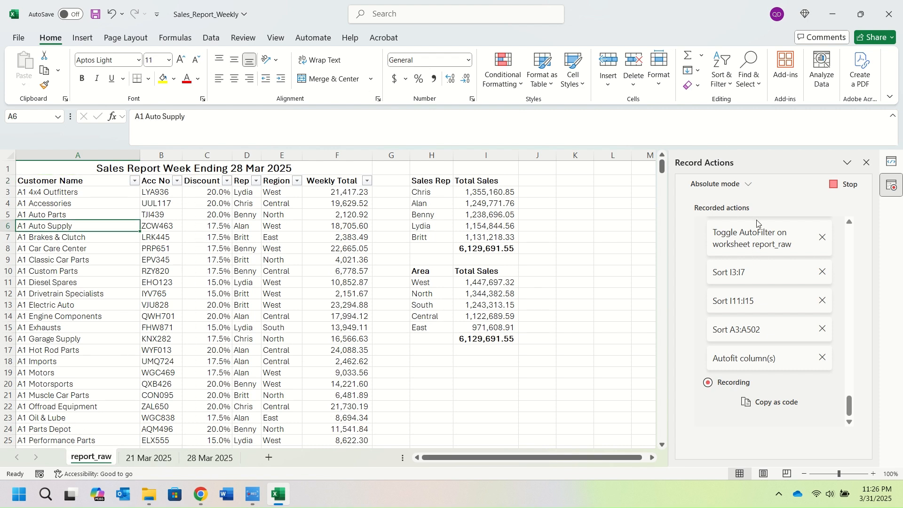
Stop recording the actions and rename the generated script as Sales_Report_Formatting.
{"action": "left_click", "coordinate": [837, 187]}
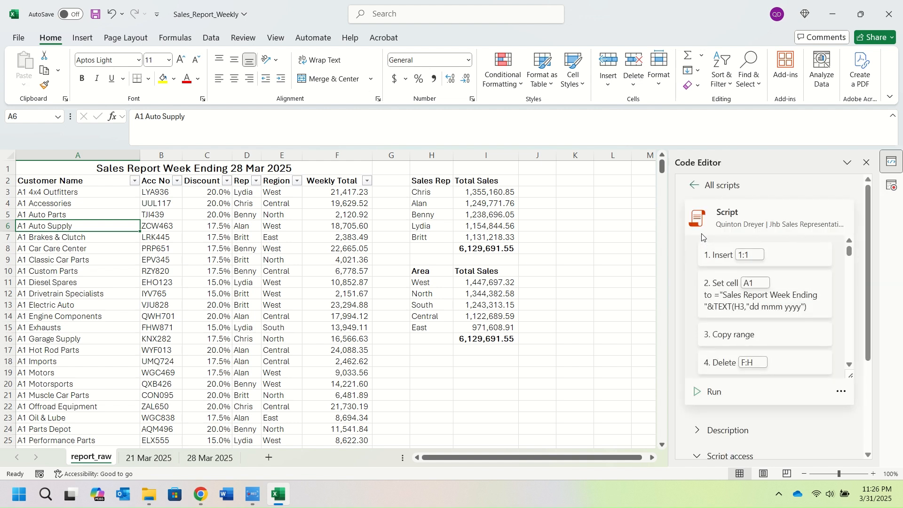
{"action": "left_click", "coordinate": [733, 215]}
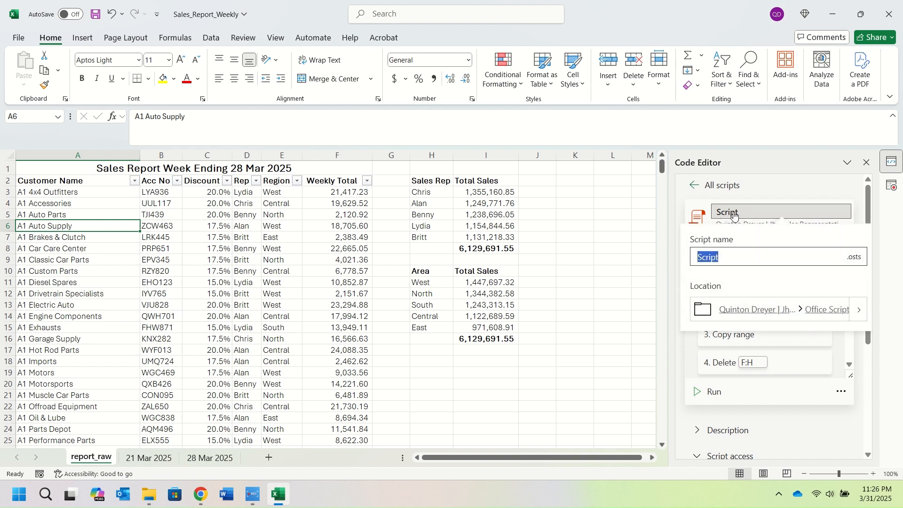
{"action": "type", "text": "Sale"}
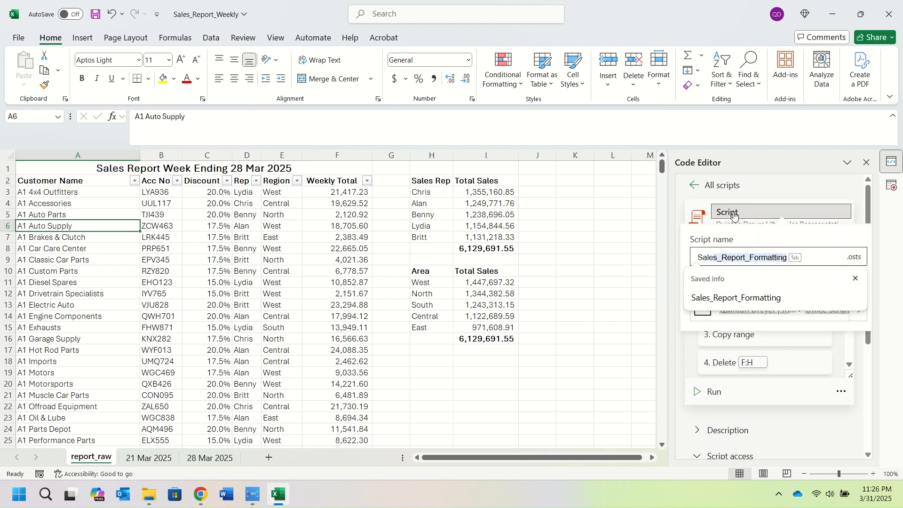
{"action": "key", "text": "Tab"}
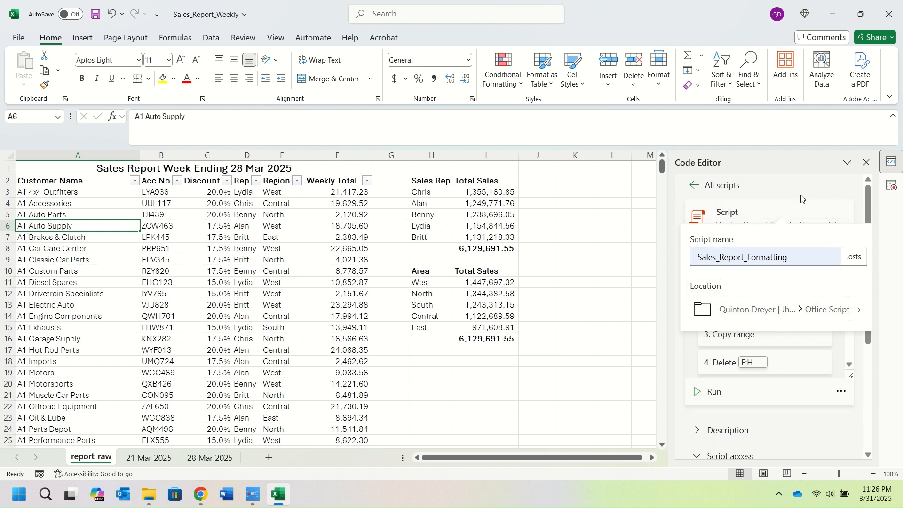
{"action": "key", "text": "Return"}
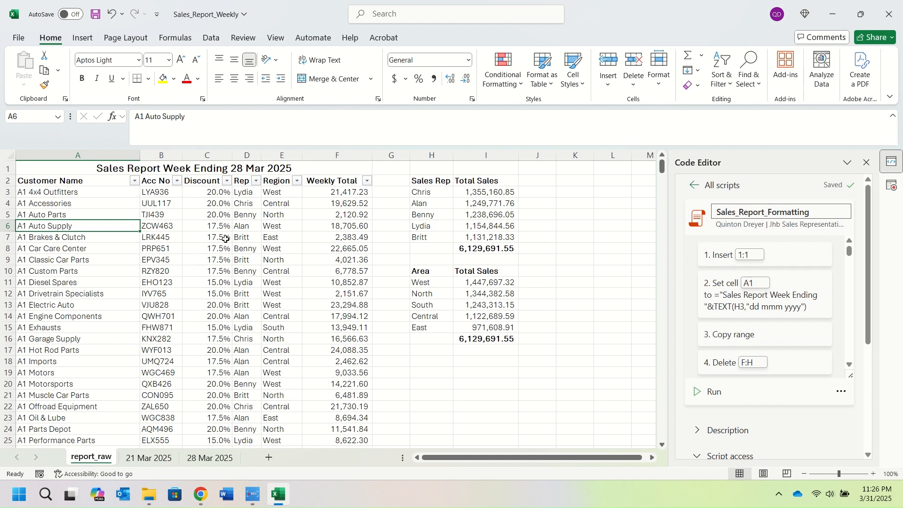
Close the script editor and the action recorder, and bring up the list of all Office Scripts.
{"action": "left_click", "coordinate": [868, 165]}
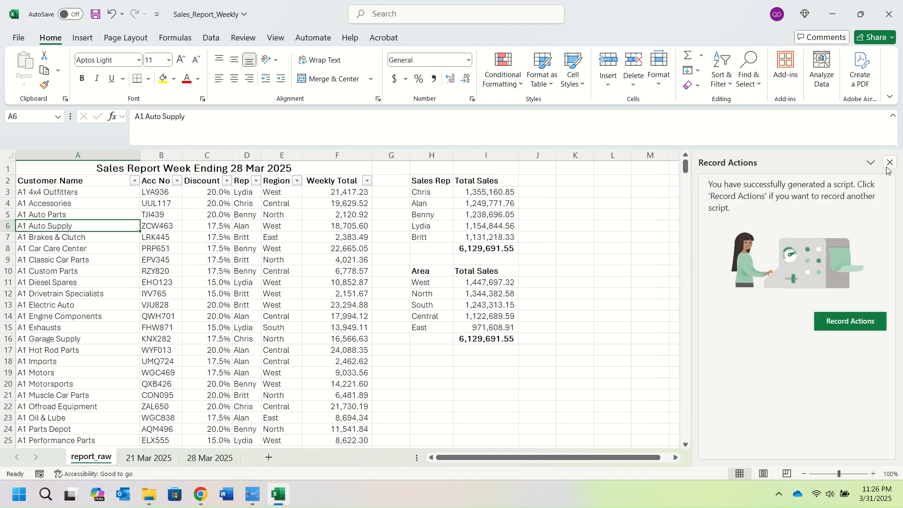
{"action": "left_click", "coordinate": [890, 164]}
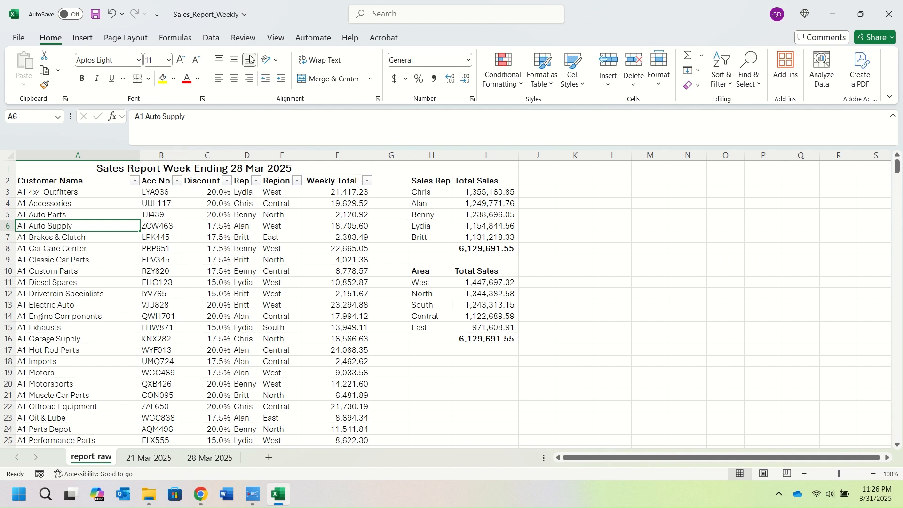
{"action": "left_click", "coordinate": [314, 38]}
{"action": "left_click", "coordinate": [390, 73]}
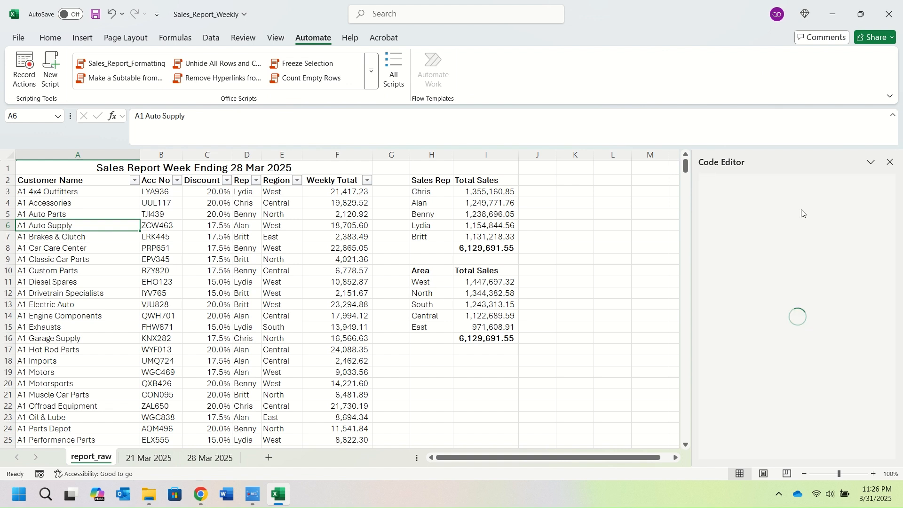
{"action": "mouse_move", "coordinate": [799, 243]}
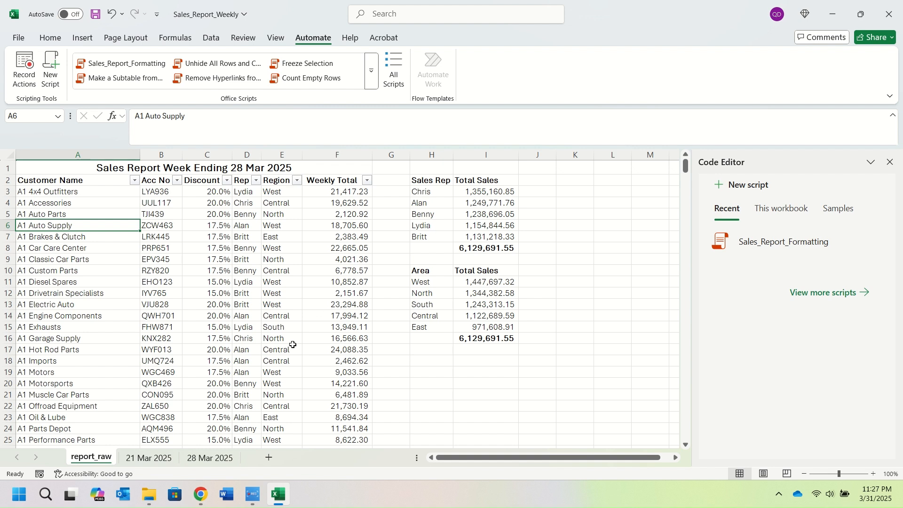
Close the script list, select the report title cell and open the report_raw workbook from the Excel Scripts Beginners folder.
{"action": "mouse_move", "coordinate": [821, 257]}
{"action": "left_click", "coordinate": [890, 162]}
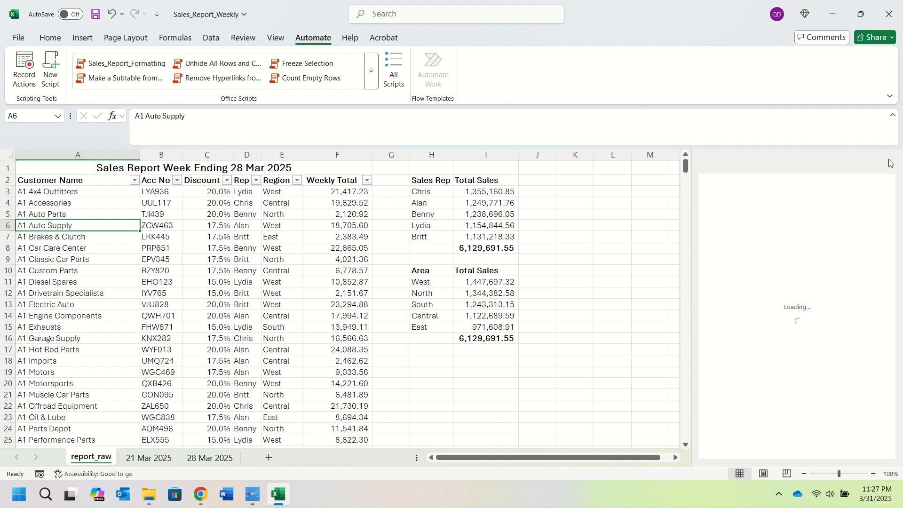
{"action": "left_click", "coordinate": [79, 174]}
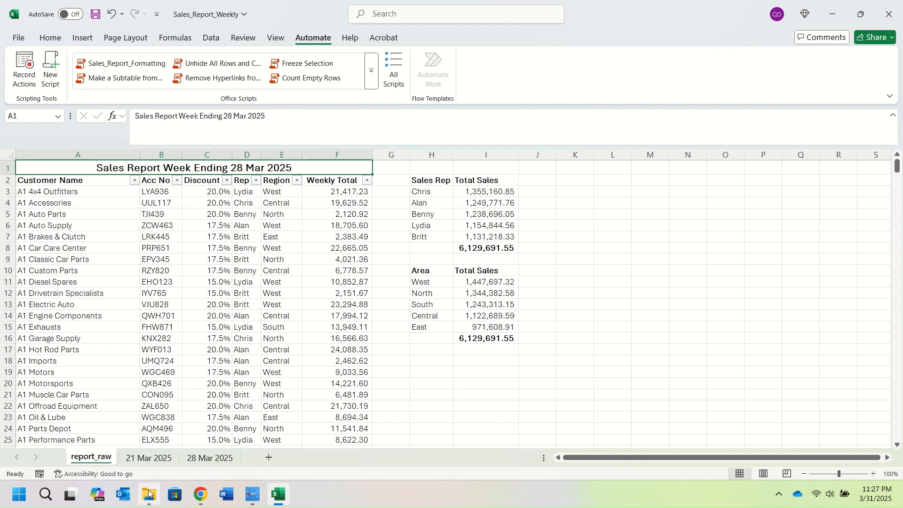
{"action": "mouse_move", "coordinate": [151, 495]}
{"action": "left_click", "coordinate": [169, 437]}
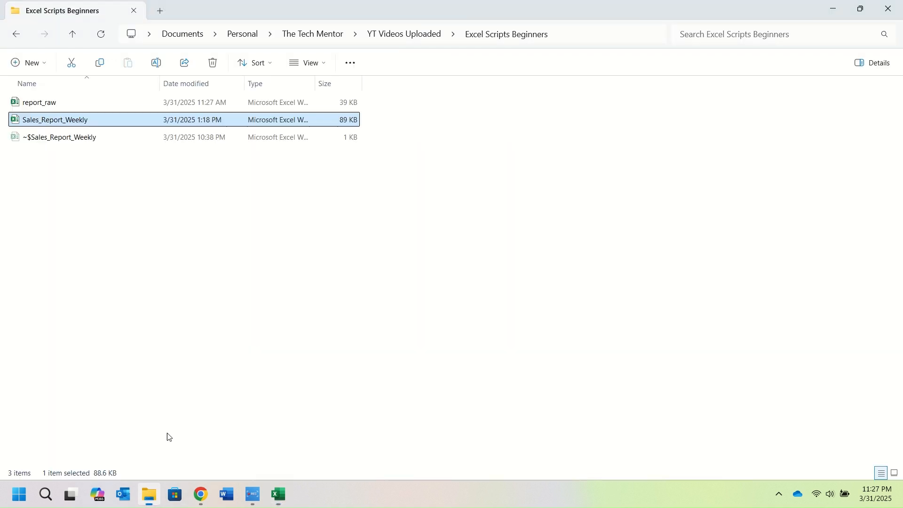
{"action": "double_click", "coordinate": [37, 104]}
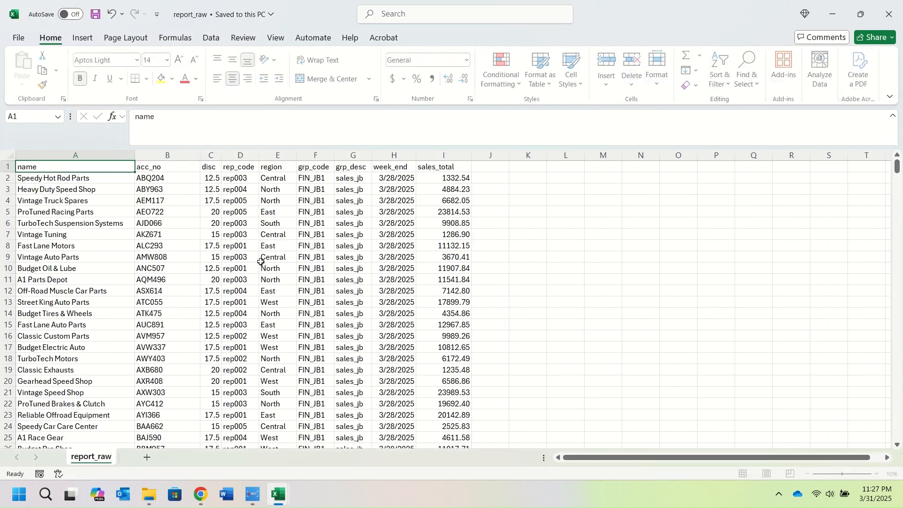
Copy the entire sheet of the report_raw workbook and paste it over the report_raw sheet in Sales_Report_Weekly.
{"action": "left_click", "coordinate": [9, 155]}
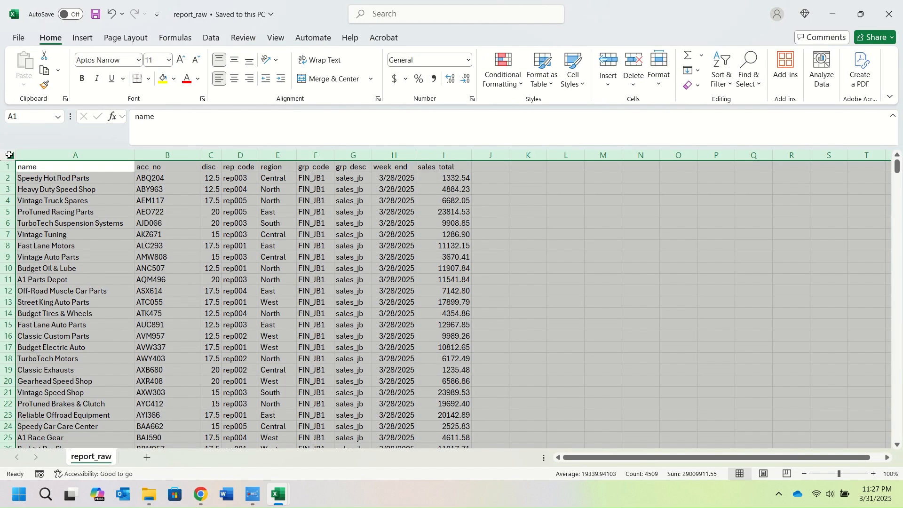
{"action": "key", "text": "ctrl+c"}
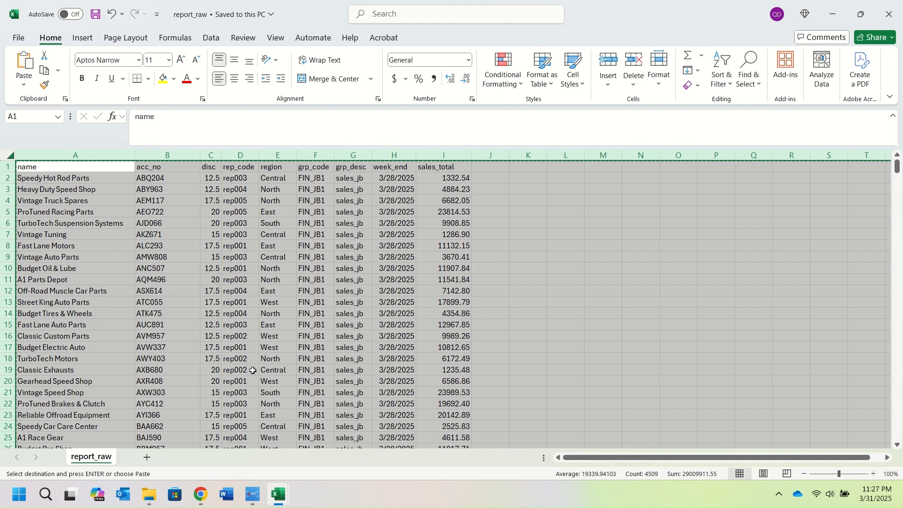
{"action": "mouse_move", "coordinate": [284, 503]}
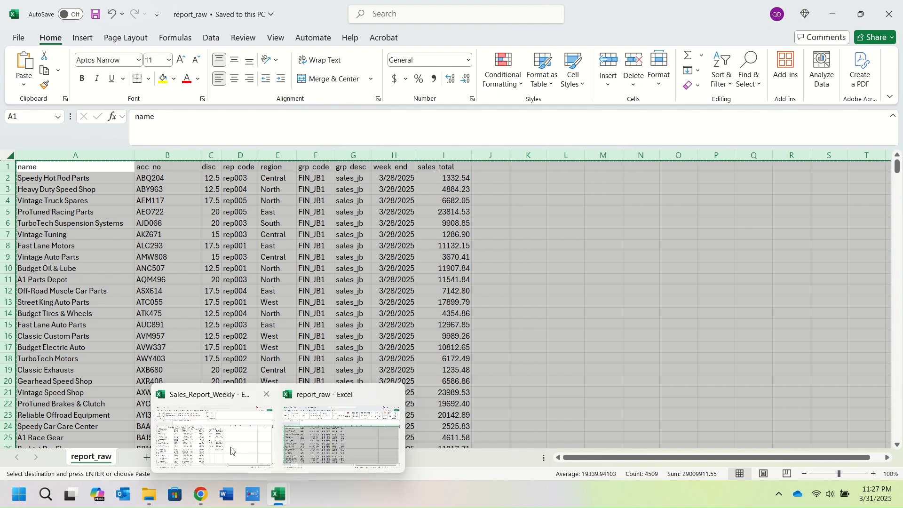
{"action": "left_click", "coordinate": [221, 437]}
{"action": "left_click", "coordinate": [11, 157]}
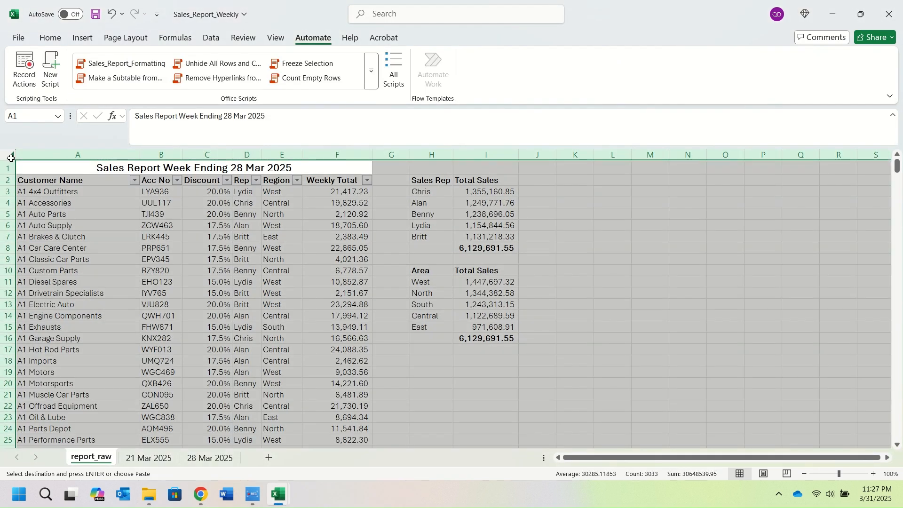
{"action": "key", "text": "ctrl+v"}
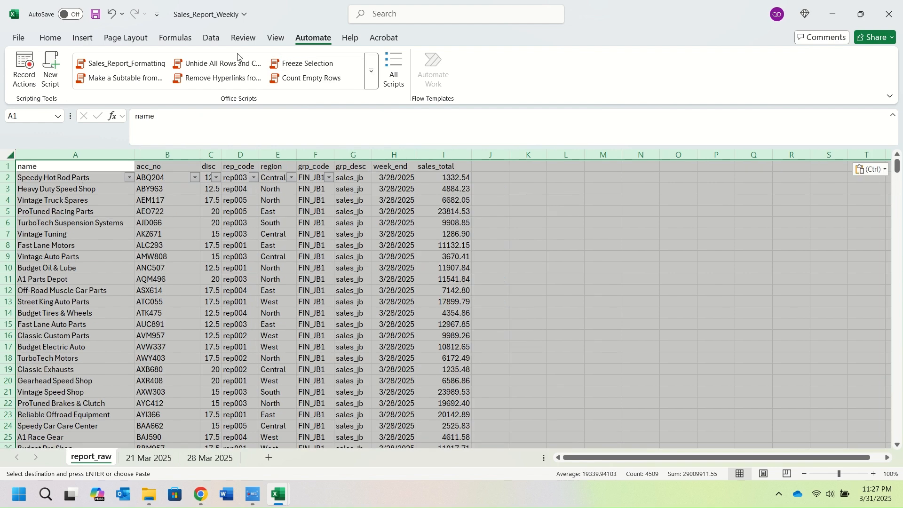
Remove the leftover filter from the pasted raw data and select cell A1.
{"action": "left_click", "coordinate": [45, 40]}
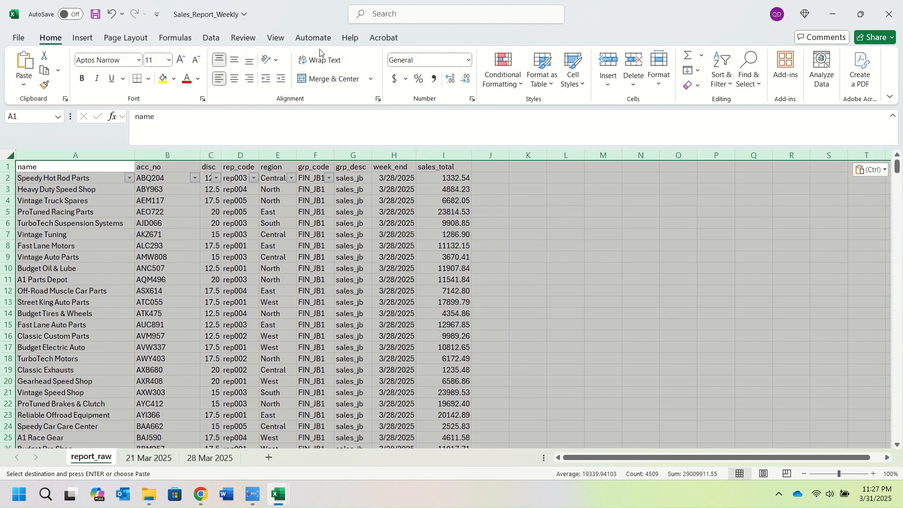
{"action": "left_click", "coordinate": [210, 40]}
{"action": "left_click", "coordinate": [512, 69]}
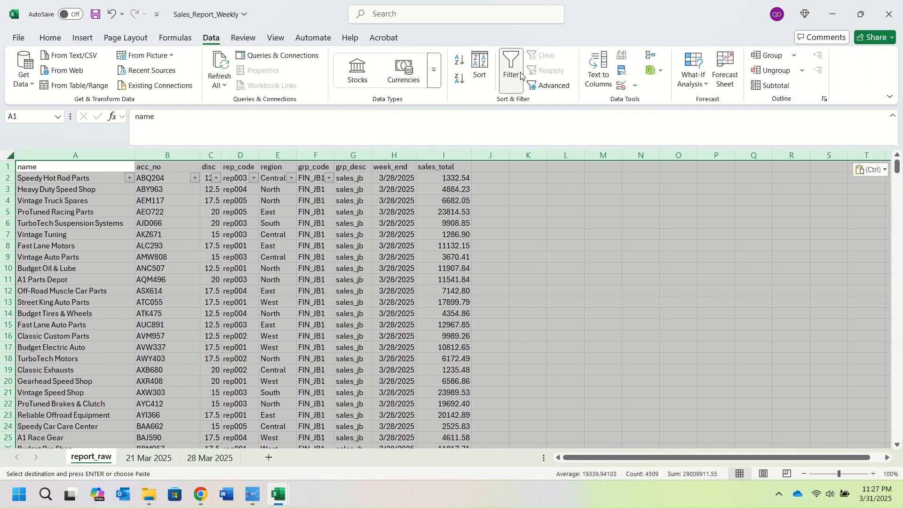
{"action": "left_click", "coordinate": [159, 242]}
{"action": "left_click", "coordinate": [83, 165]}
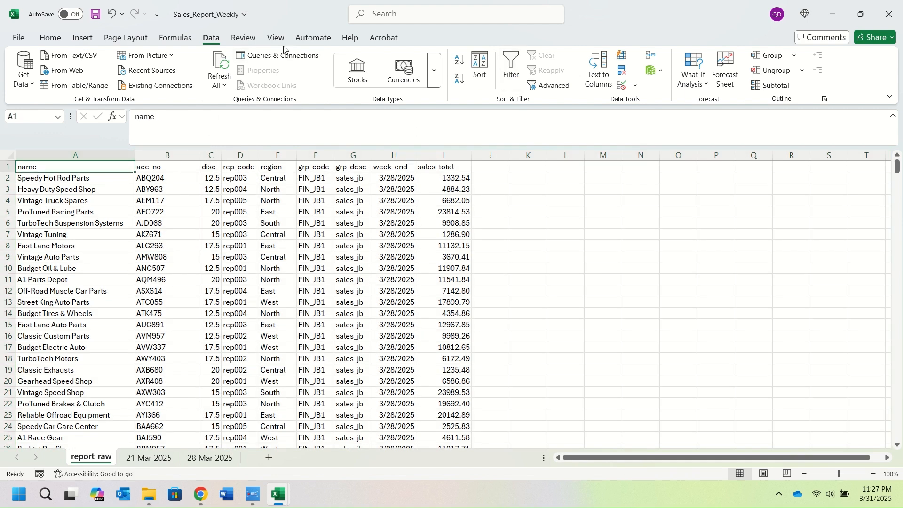
Run the Sales_Report_Formatting script on the raw data in the report_raw sheet.
{"action": "left_click", "coordinate": [314, 38]}
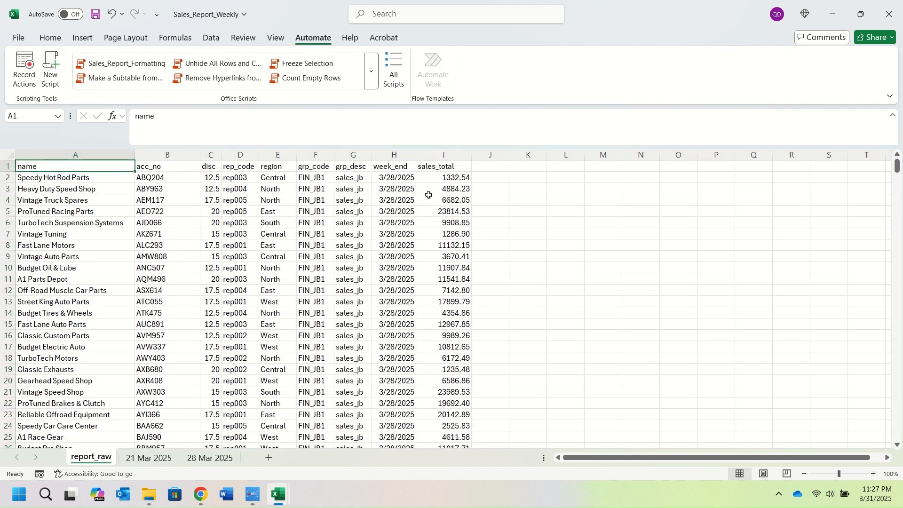
{"action": "left_click", "coordinate": [390, 88]}
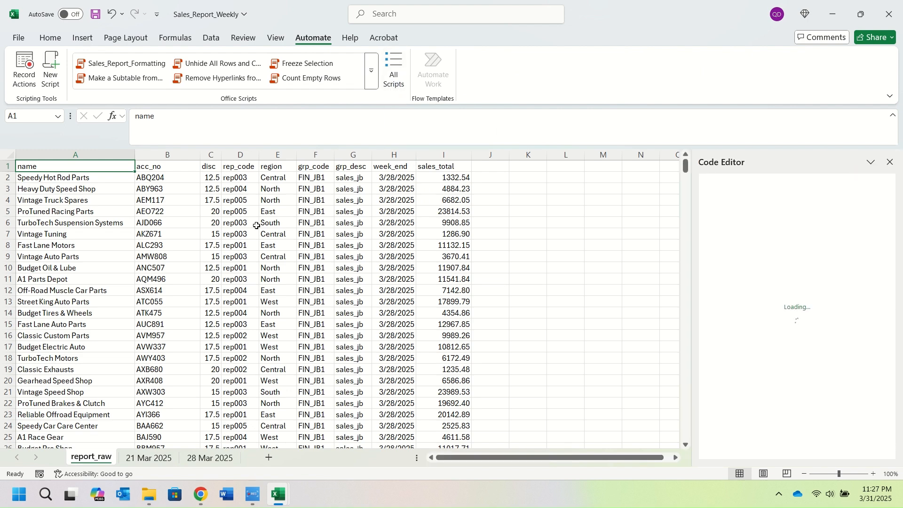
{"action": "mouse_move", "coordinate": [795, 246]}
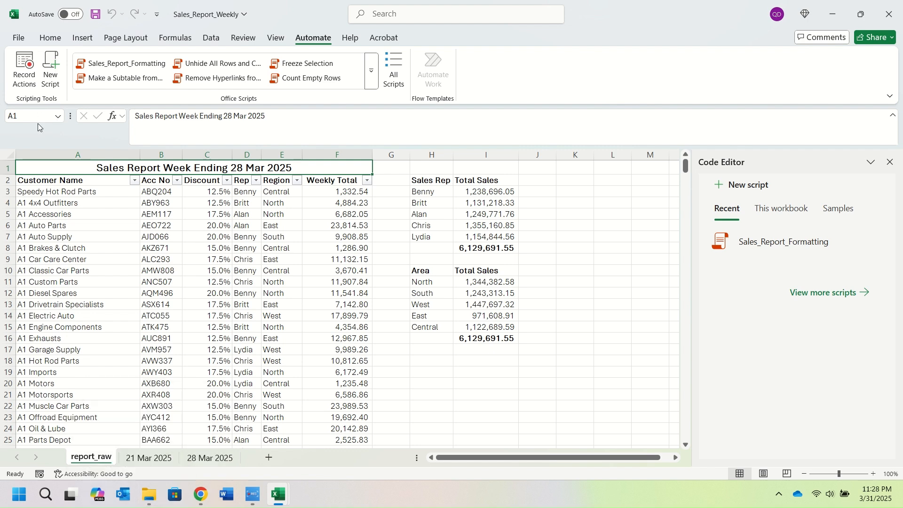
Copy the whole formatted report from the report_raw sheet into the 28 Mar 2025 sheet and close the script list.
{"action": "left_click", "coordinate": [15, 156]}
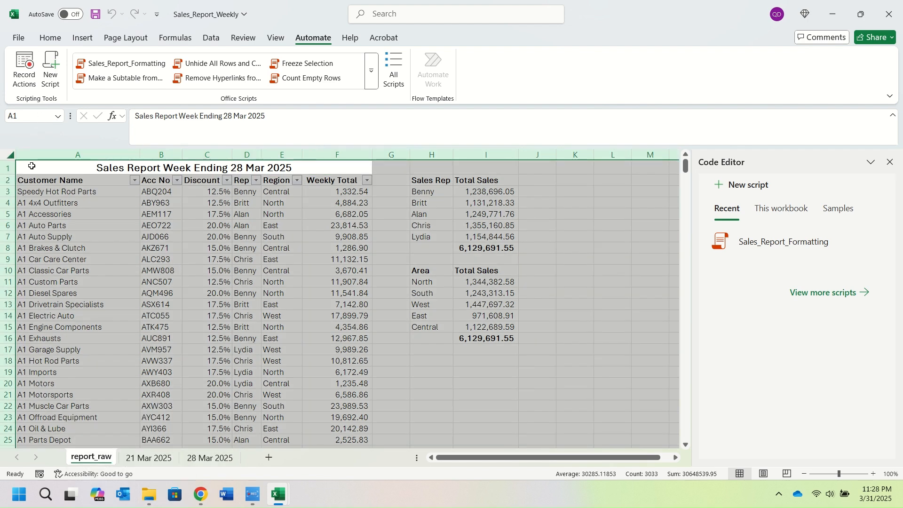
{"action": "key", "text": "ctrl+c"}
{"action": "left_click", "coordinate": [202, 457]}
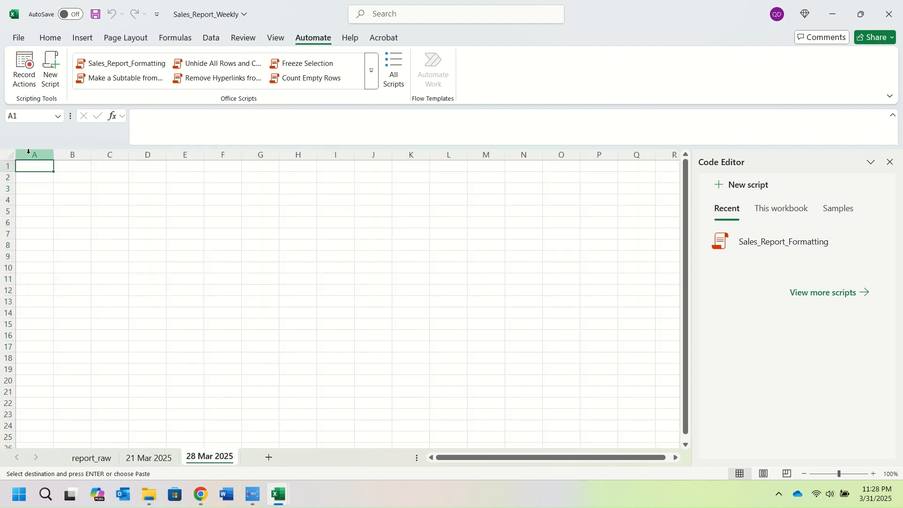
{"action": "left_click", "coordinate": [9, 156]}
{"action": "key", "text": "ctrl+v"}
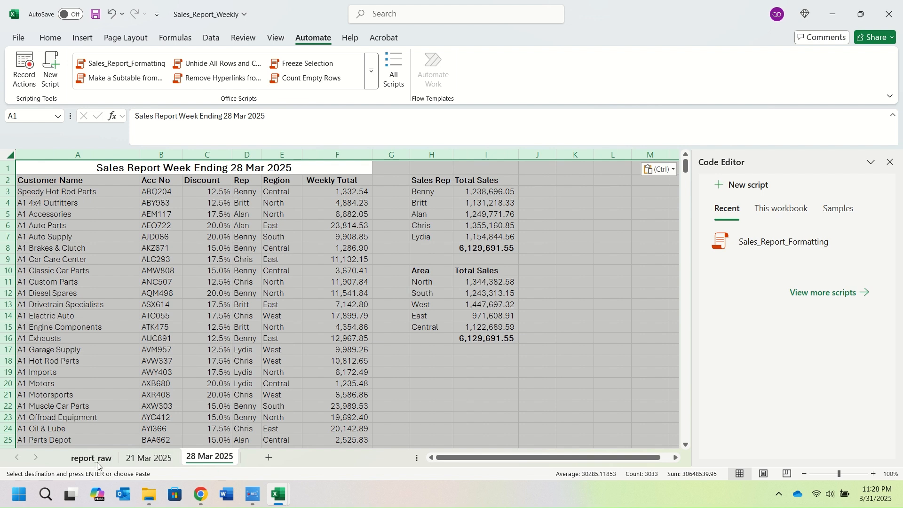
{"action": "left_click", "coordinate": [891, 162]}
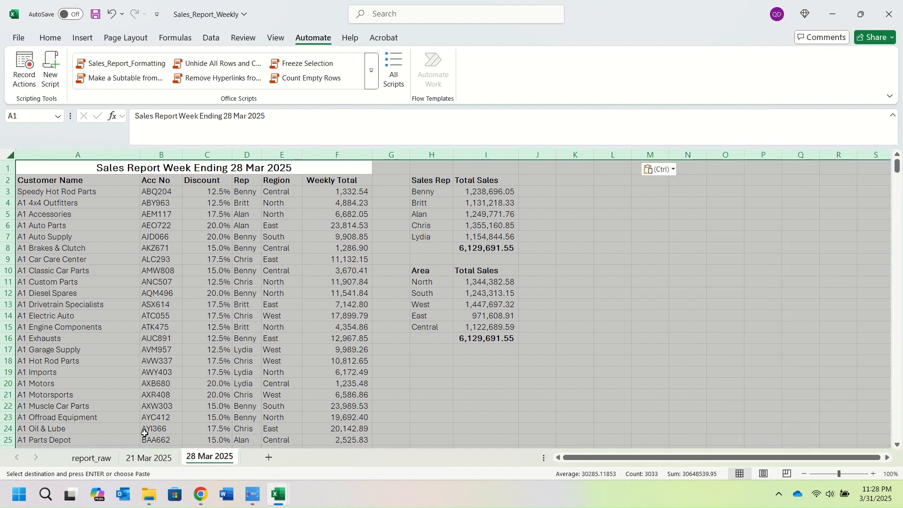
Restore the raw data on the report_raw sheet by copying the entire sheet again from the report_raw workbook.
{"action": "left_click", "coordinate": [104, 460]}
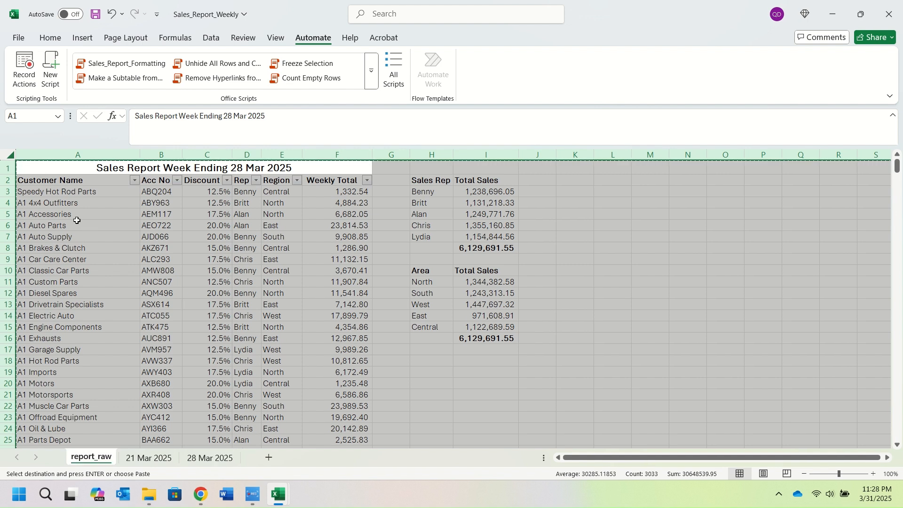
{"action": "key", "text": "Escape"}
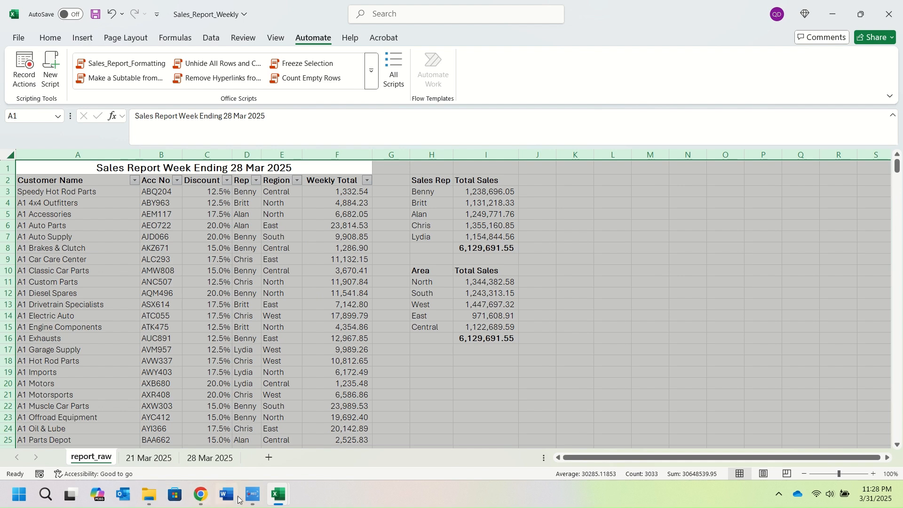
{"action": "mouse_move", "coordinate": [279, 495]}
{"action": "left_click", "coordinate": [337, 432]}
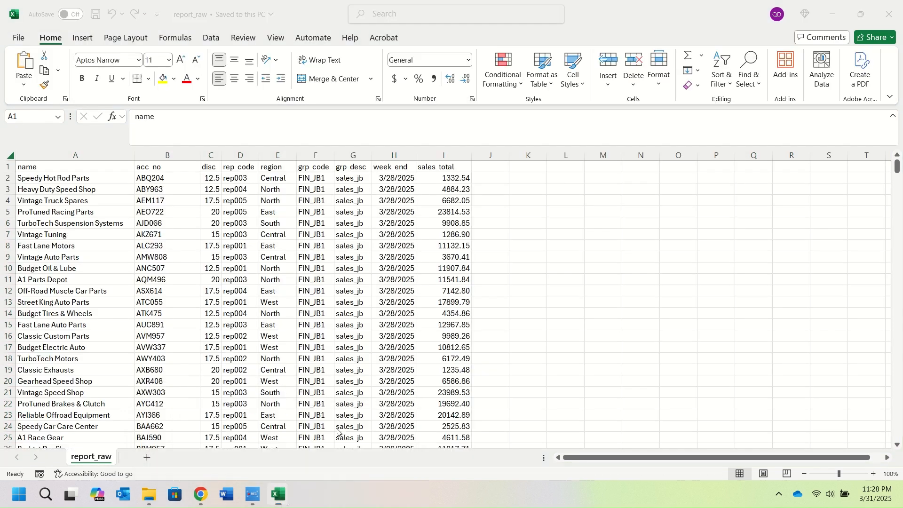
{"action": "key", "text": "ctrl+c"}
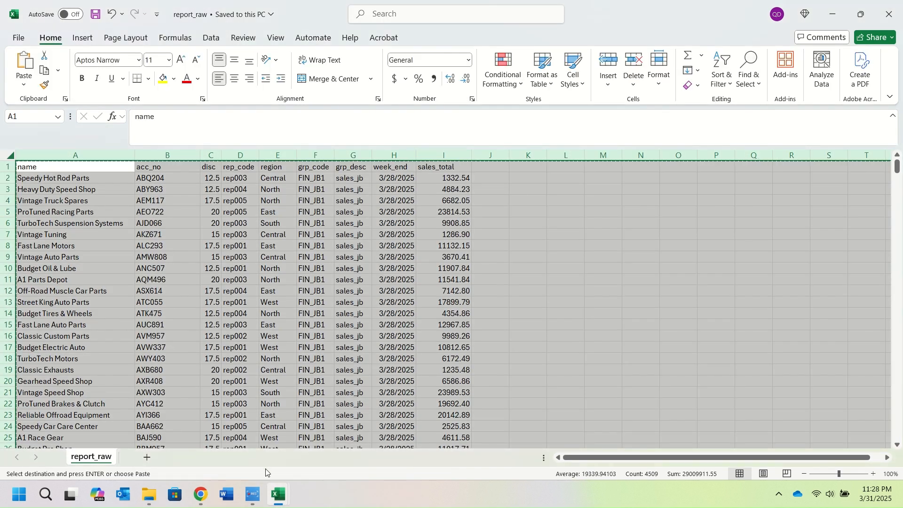
{"action": "mouse_move", "coordinate": [278, 495]}
{"action": "left_click", "coordinate": [233, 438]}
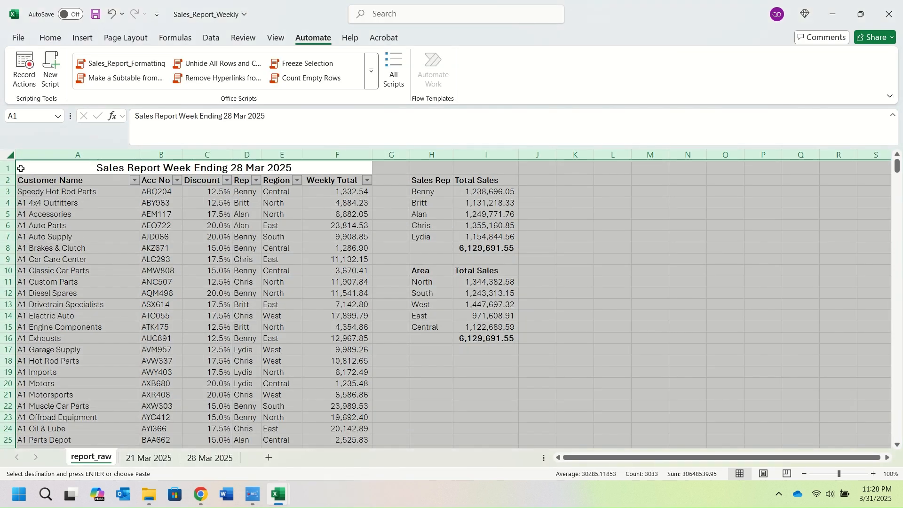
{"action": "key", "text": "ctrl+v"}
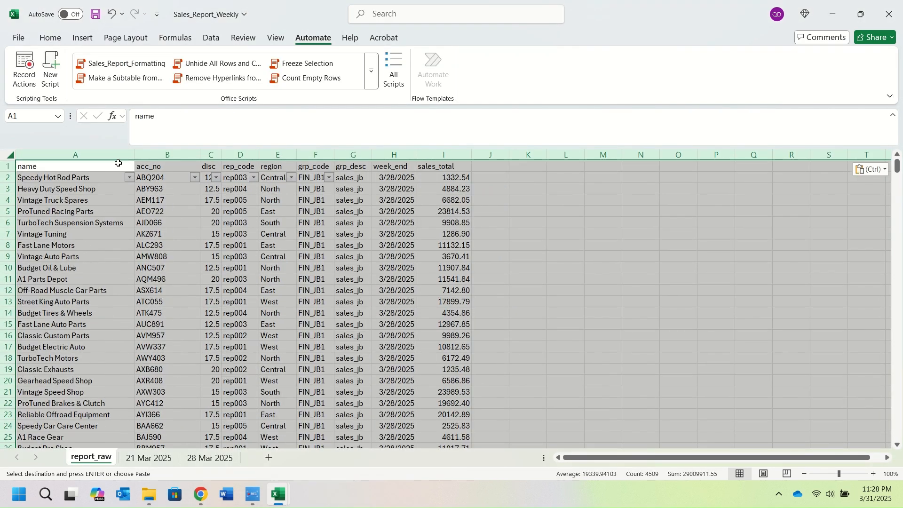
Turn off the filter left on the restored report_raw sheet and deselect the sheet at cell A2.
{"action": "left_click", "coordinate": [211, 38]}
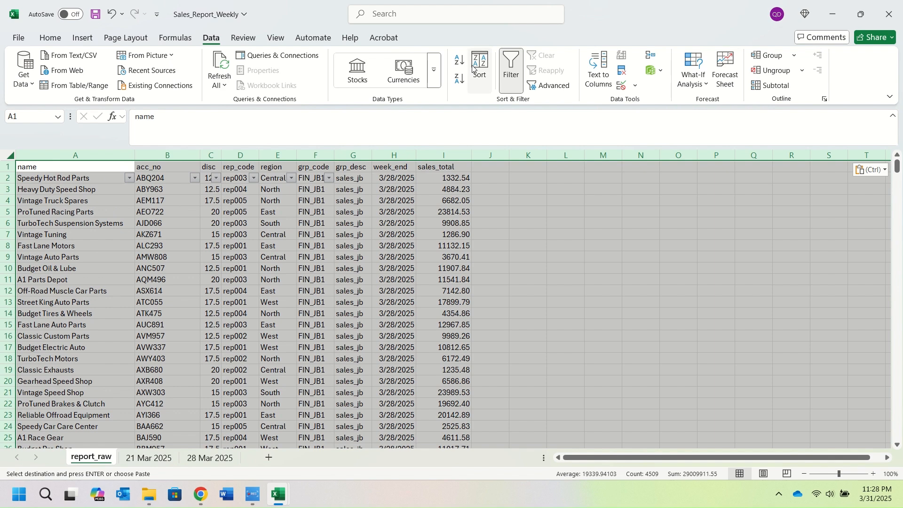
{"action": "left_click", "coordinate": [512, 66]}
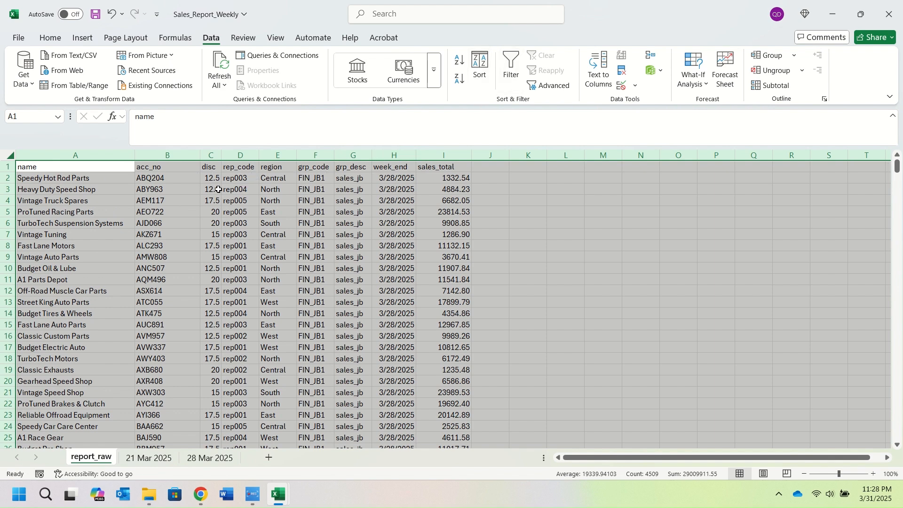
{"action": "left_click", "coordinate": [112, 178]}
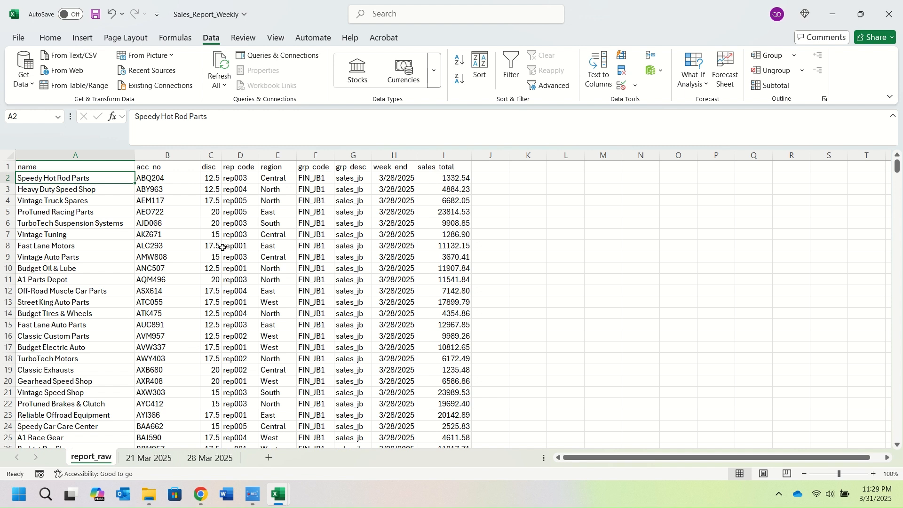
Switch to the report_raw workbook, select cell A1 and look over its report_raw sheet.
{"action": "mouse_move", "coordinate": [278, 500]}
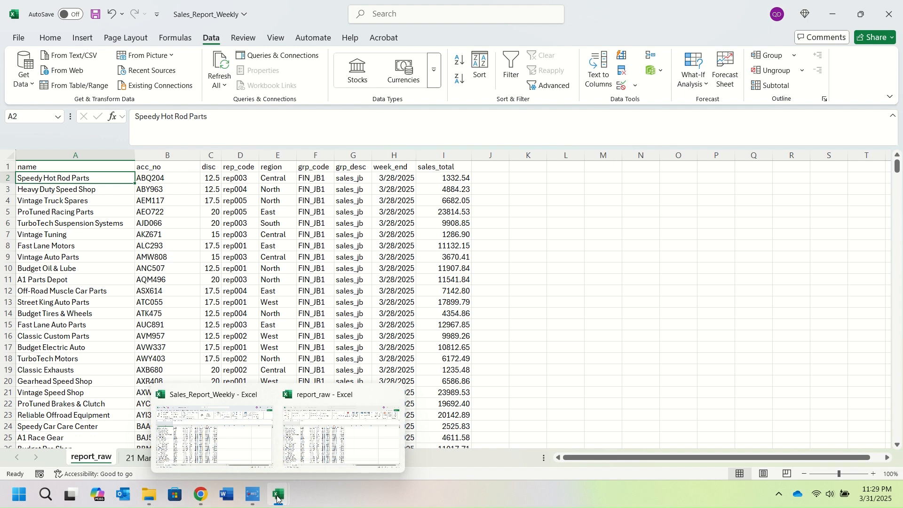
{"action": "left_click", "coordinate": [329, 440]}
{"action": "left_click", "coordinate": [49, 199]}
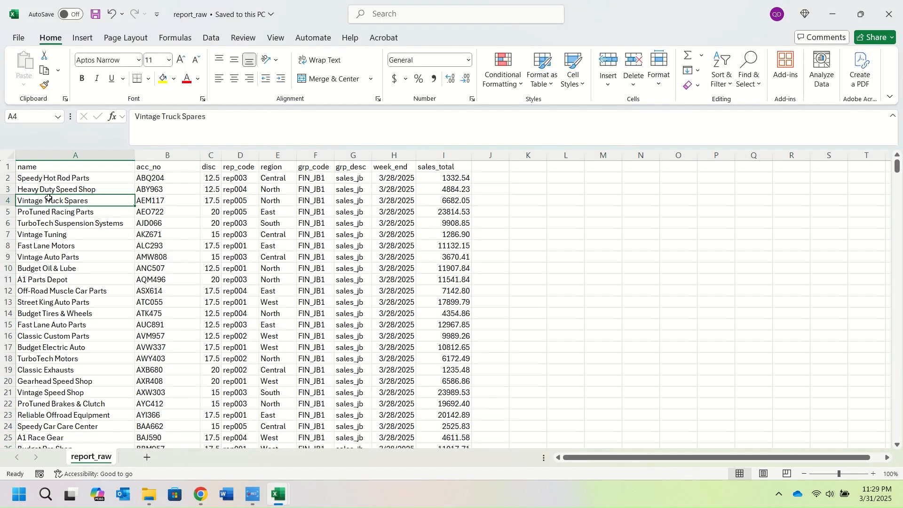
{"action": "left_click", "coordinate": [51, 170]}
{"action": "mouse_move", "coordinate": [278, 497]}
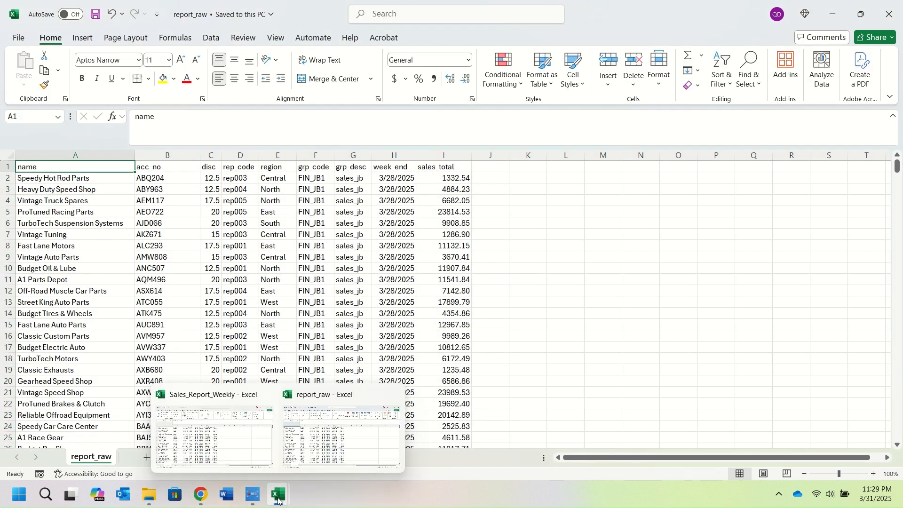
{"action": "mouse_move", "coordinate": [237, 438]}
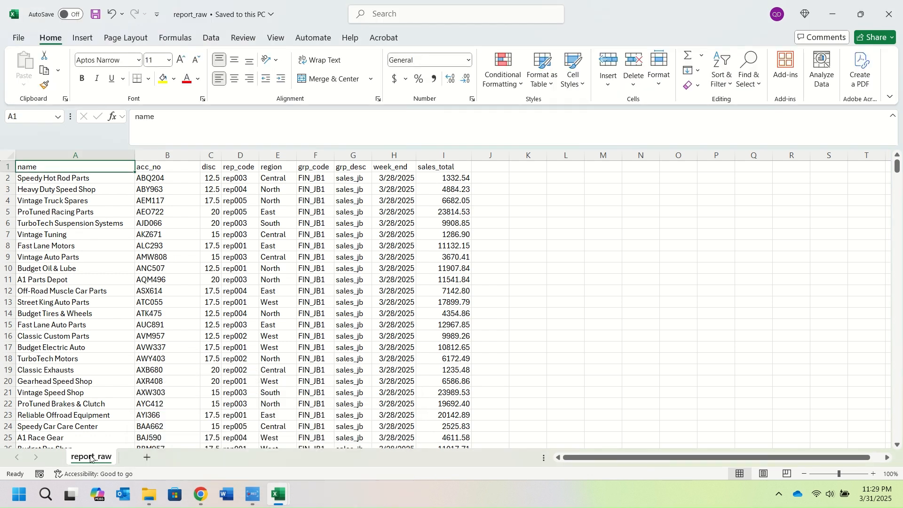
Switch to the Sales_Report_Weekly workbook and permanently delete its report_raw sheet.
{"action": "left_click", "coordinate": [235, 435]}
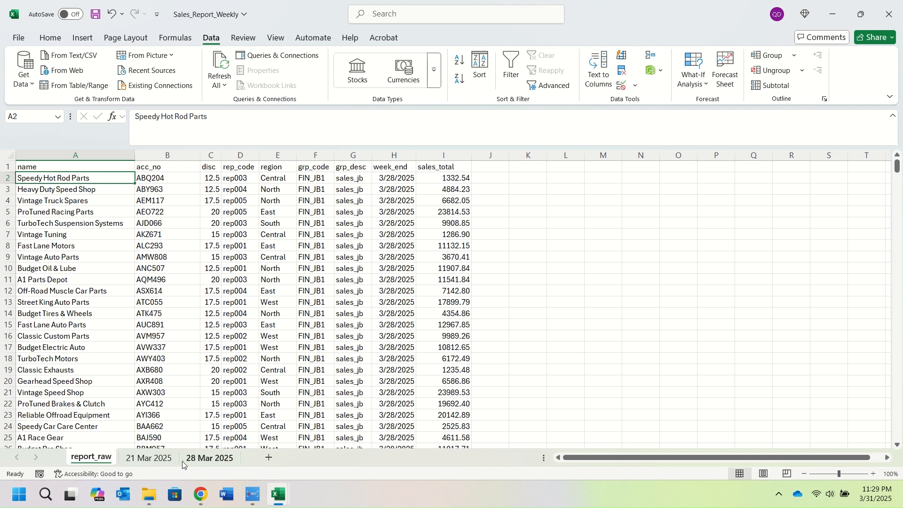
{"action": "right_click", "coordinate": [105, 460]}
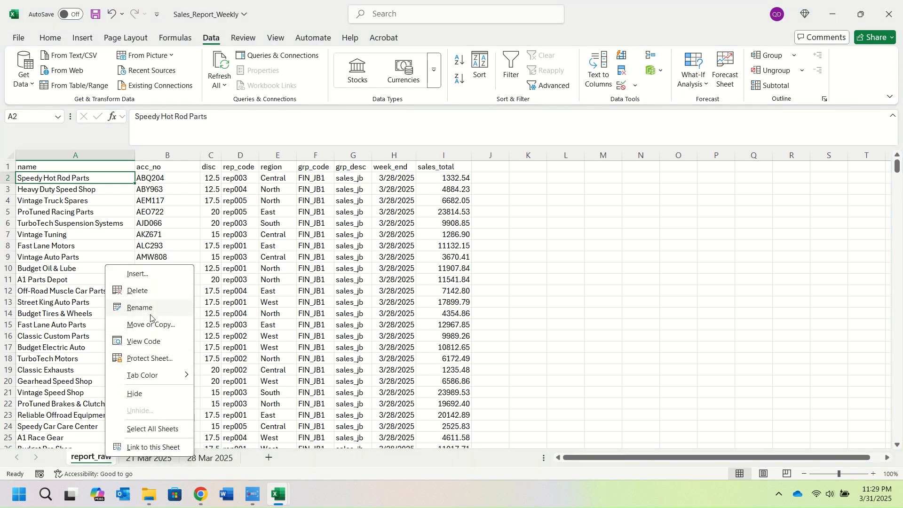
{"action": "left_click", "coordinate": [149, 291]}
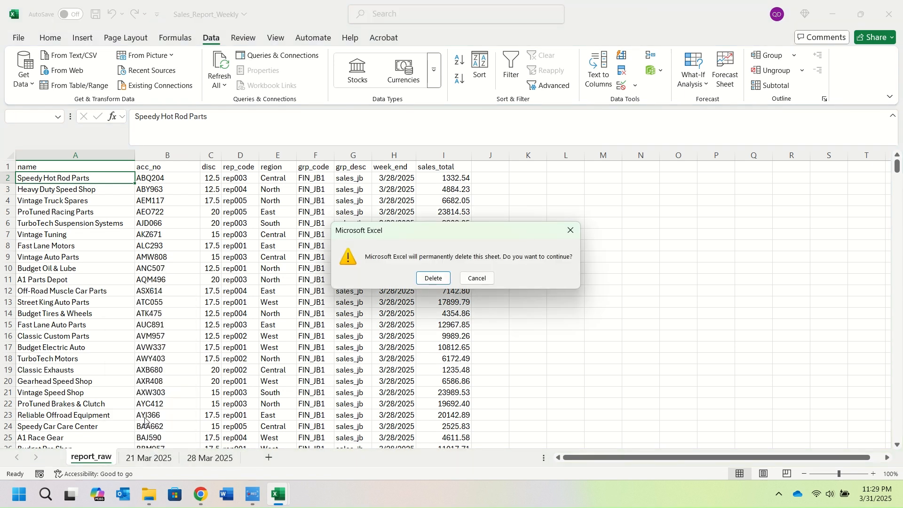
{"action": "left_click", "coordinate": [434, 279]}
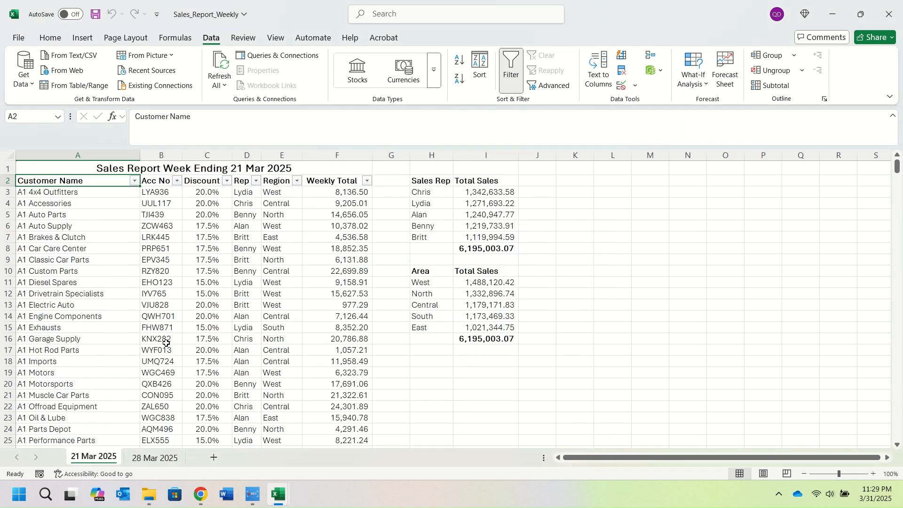
Delete all cells of the 28 Mar 2025 sheet and return to the 21 Mar 2025 sheet.
{"action": "left_click", "coordinate": [144, 459]}
{"action": "right_click", "coordinate": [13, 156]}
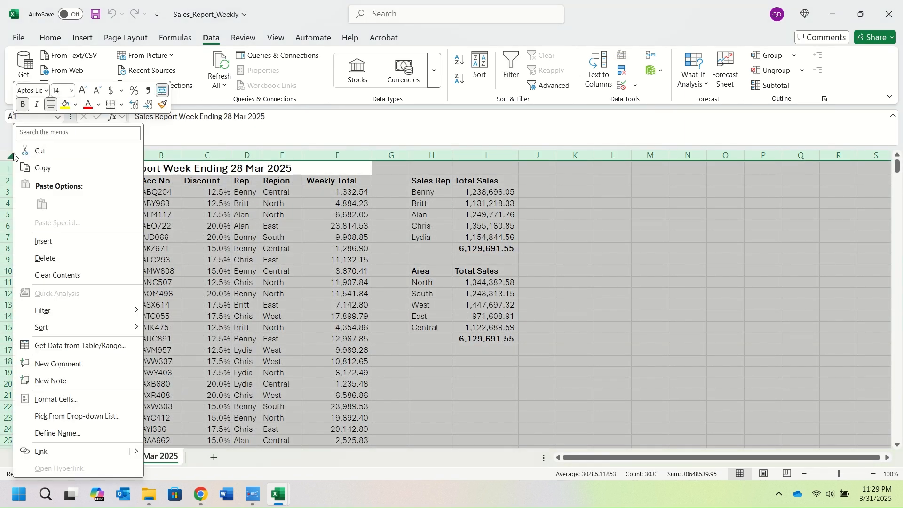
{"action": "left_click", "coordinate": [56, 257]}
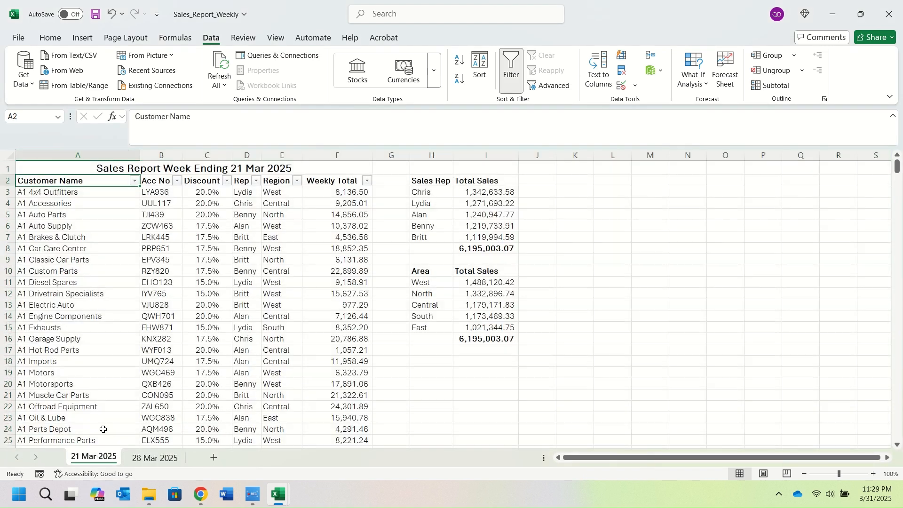
{"action": "left_click", "coordinate": [94, 458]}
Switch to the report_raw workbook and run the Sales_Report_Formatting script on its report_raw sheet.
{"action": "mouse_move", "coordinate": [286, 506]}
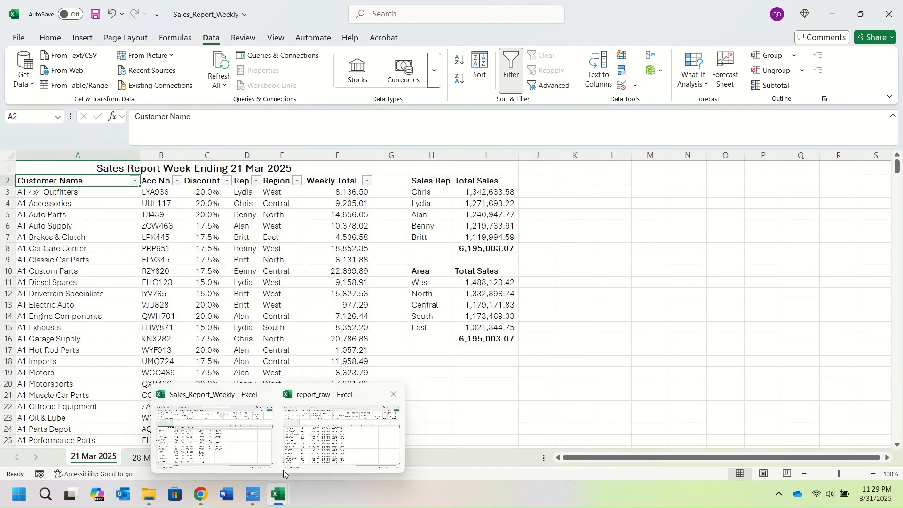
{"action": "left_click", "coordinate": [331, 424]}
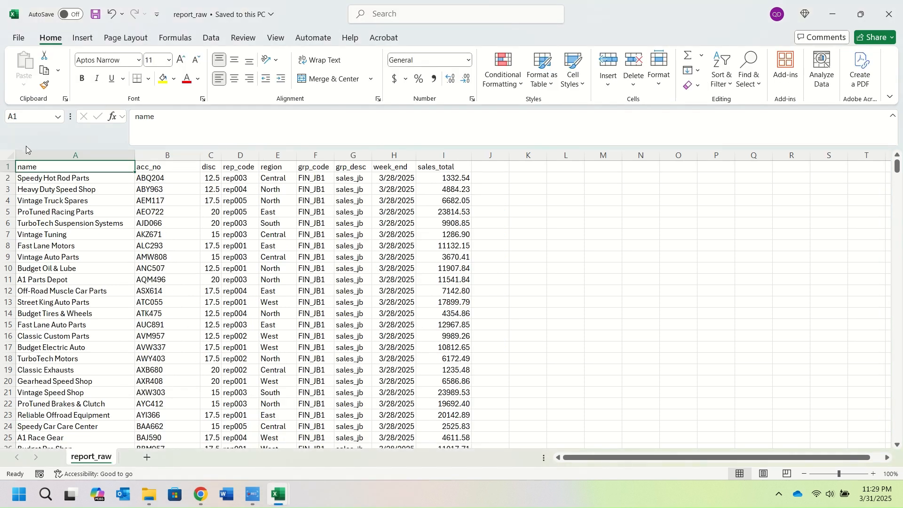
{"action": "left_click", "coordinate": [319, 39]}
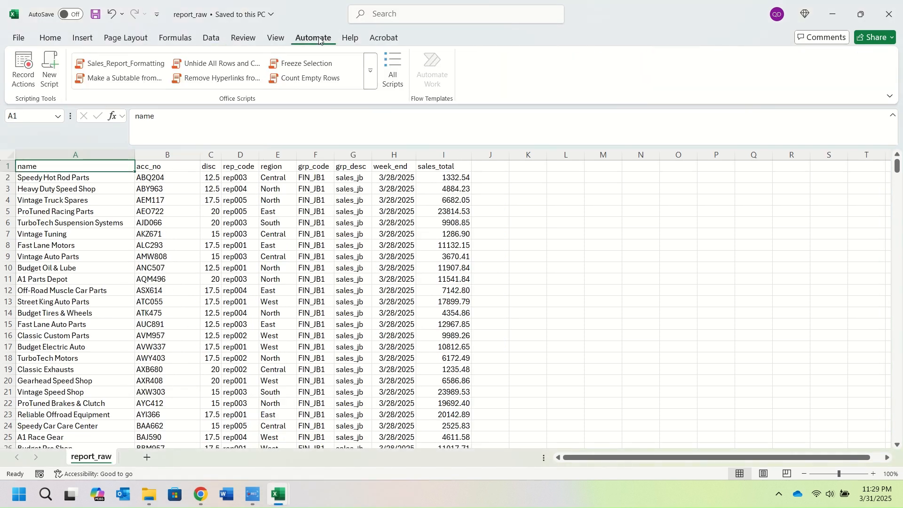
{"action": "left_click", "coordinate": [393, 71]}
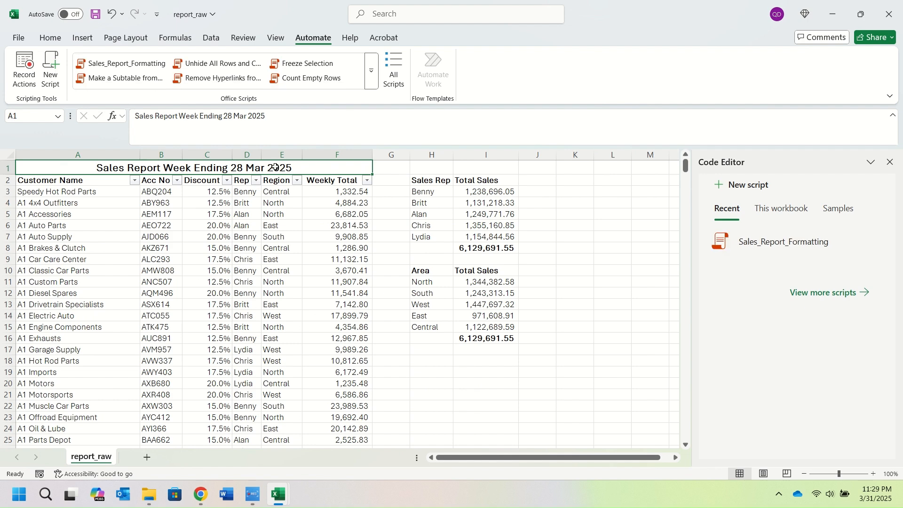
Copy the entire formatted report_raw sheet into the 28 Mar 2025 sheet of Sales_Report_Weekly and deselect it at the title cell A1.
{"action": "left_click", "coordinate": [4, 156]}
{"action": "key", "text": "ctrl+c"}
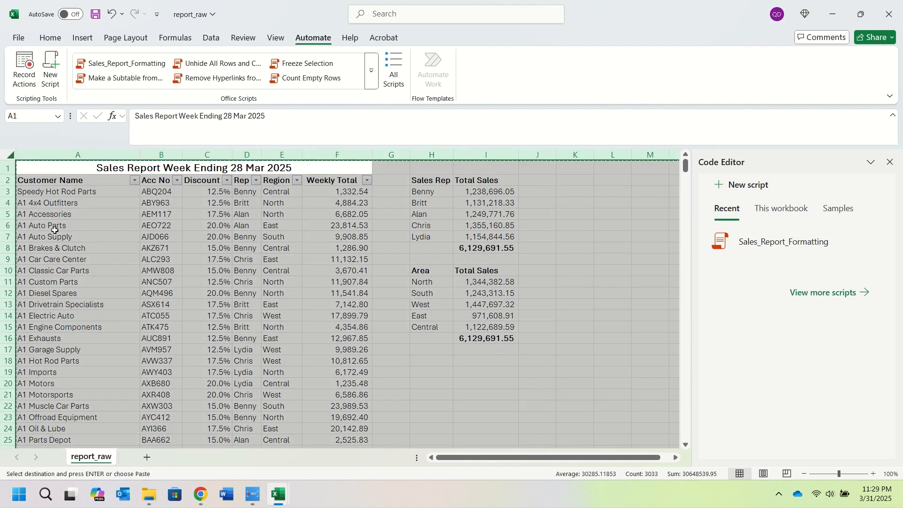
{"action": "left_click", "coordinate": [281, 497]}
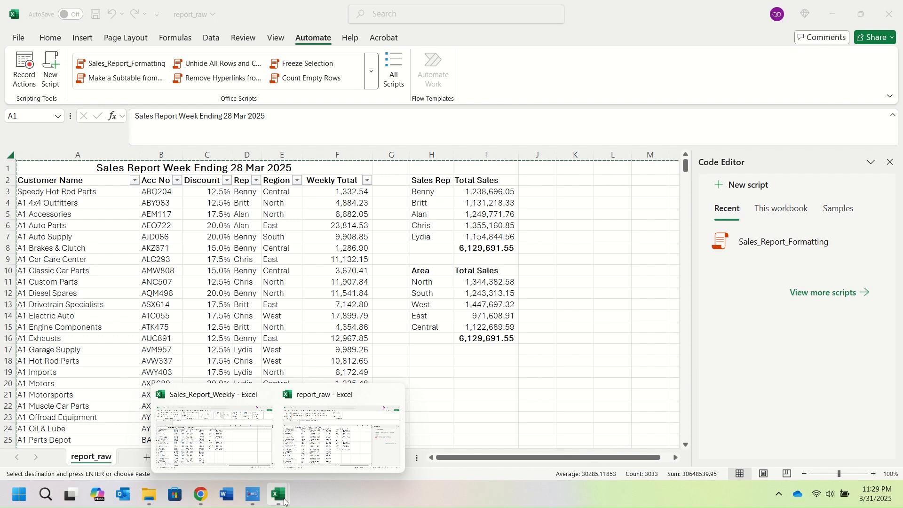
{"action": "left_click", "coordinate": [187, 442]}
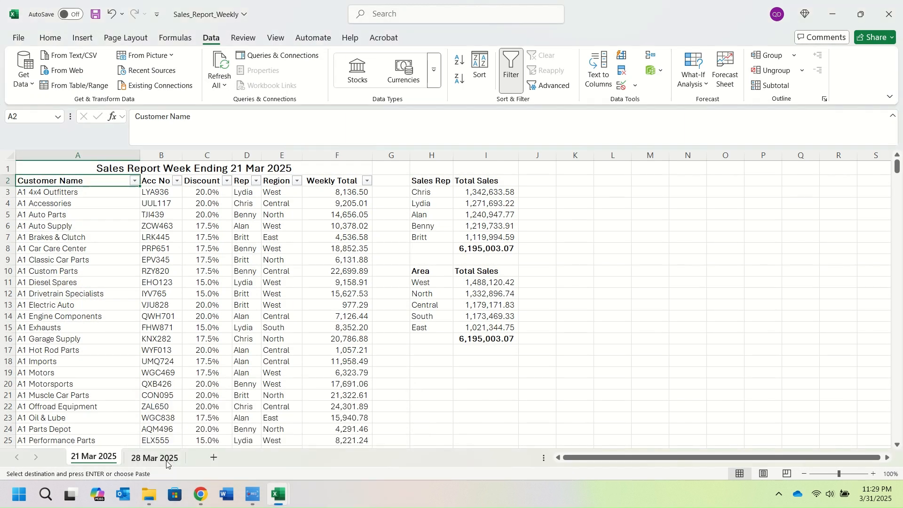
{"action": "left_click", "coordinate": [155, 456]}
{"action": "key", "text": "ctrl+v"}
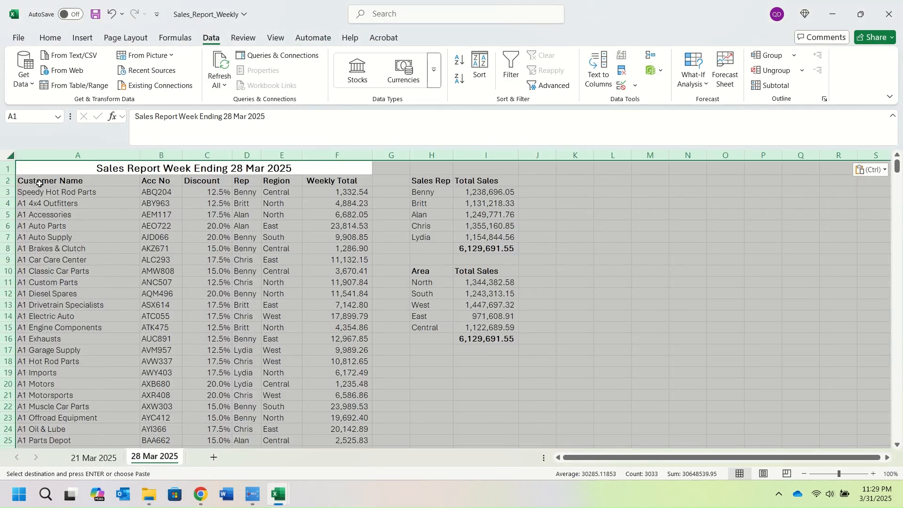
{"action": "left_click", "coordinate": [68, 185]}
{"action": "left_click", "coordinate": [175, 169]}
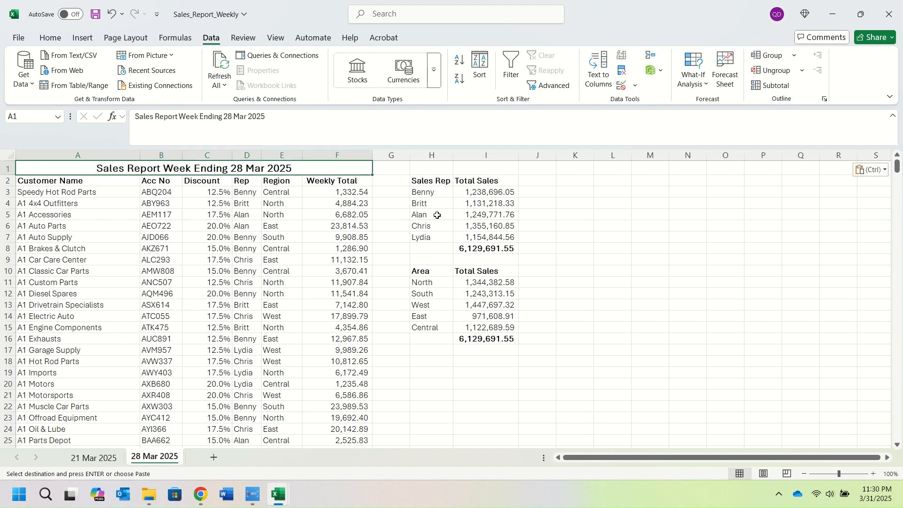
Examine the formulas behind the sales rep totals and the grand totals in column I of the 28 Mar 2025 sheet.
{"action": "left_click", "coordinate": [474, 226]}
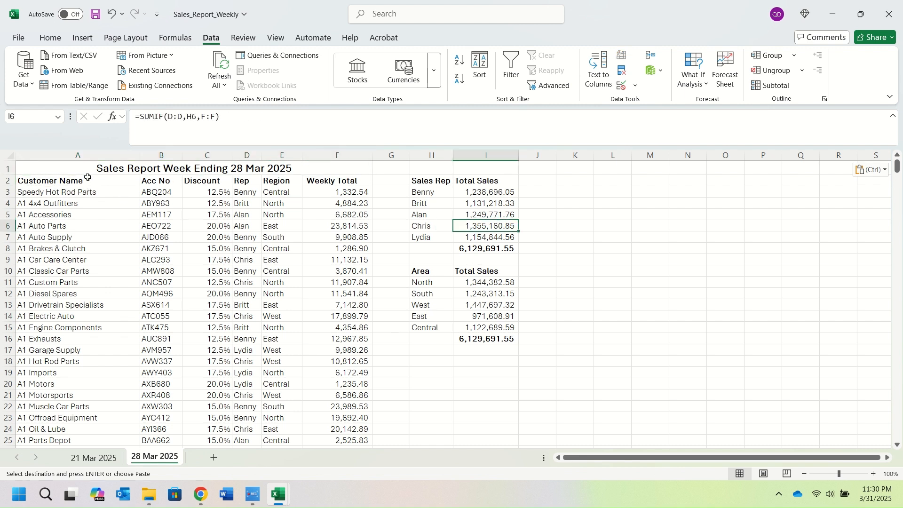
{"action": "left_click_drag", "start_coordinate": [488, 193], "coordinate": [491, 238]}
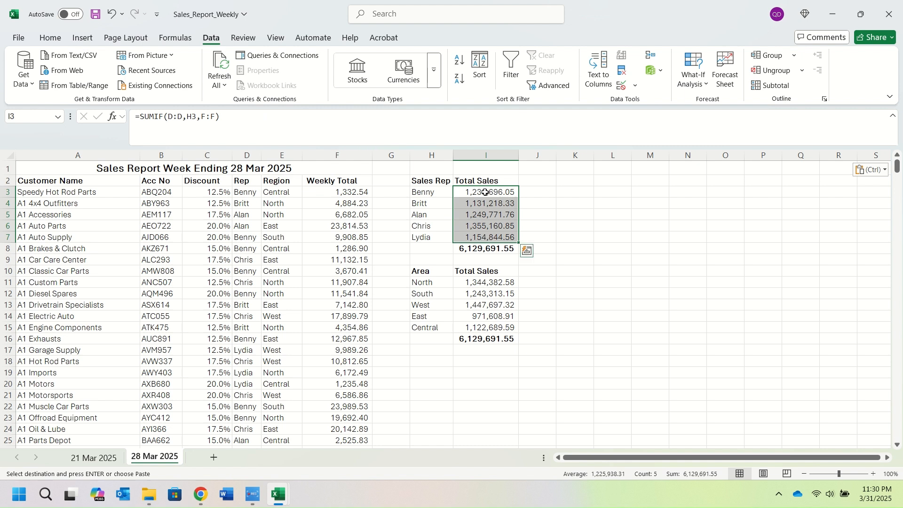
{"action": "left_click", "coordinate": [473, 203]}
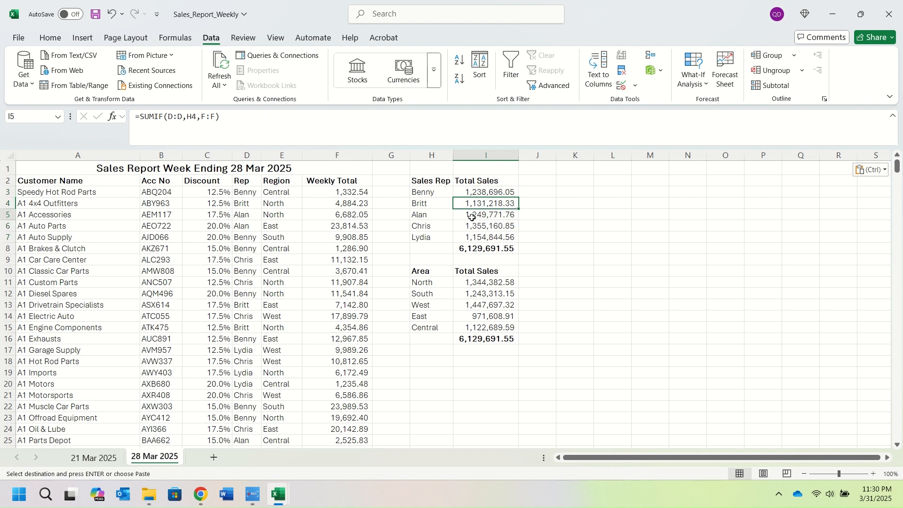
{"action": "left_click", "coordinate": [475, 215]}
{"action": "left_click", "coordinate": [476, 233]}
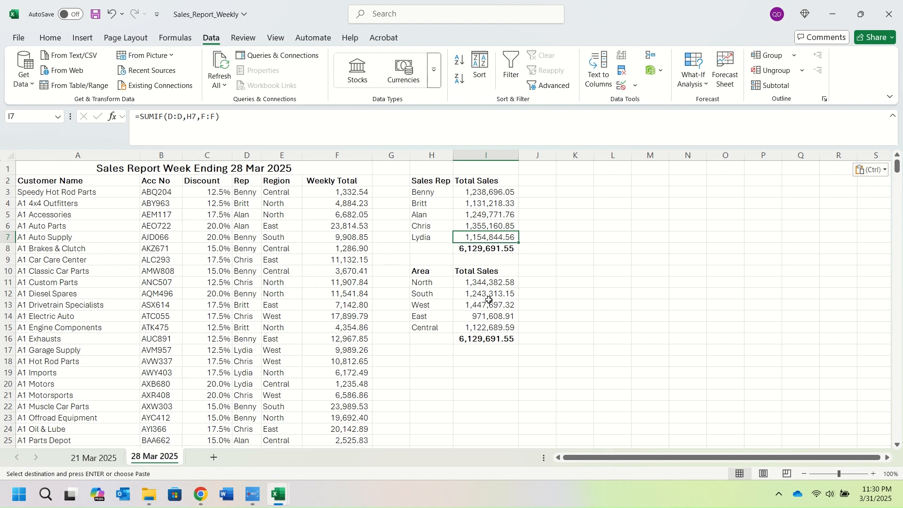
{"action": "left_click", "coordinate": [485, 339]}
{"action": "left_click", "coordinate": [488, 249]}
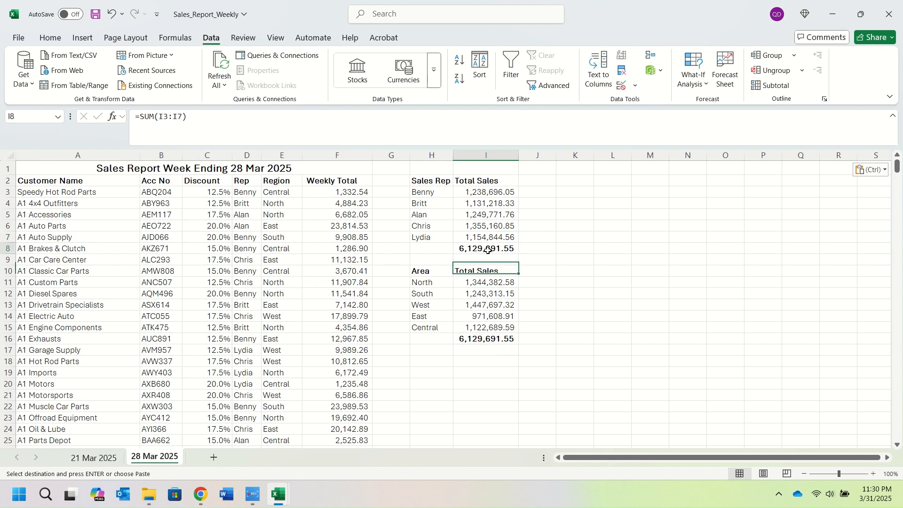
{"action": "left_click", "coordinate": [160, 170]}
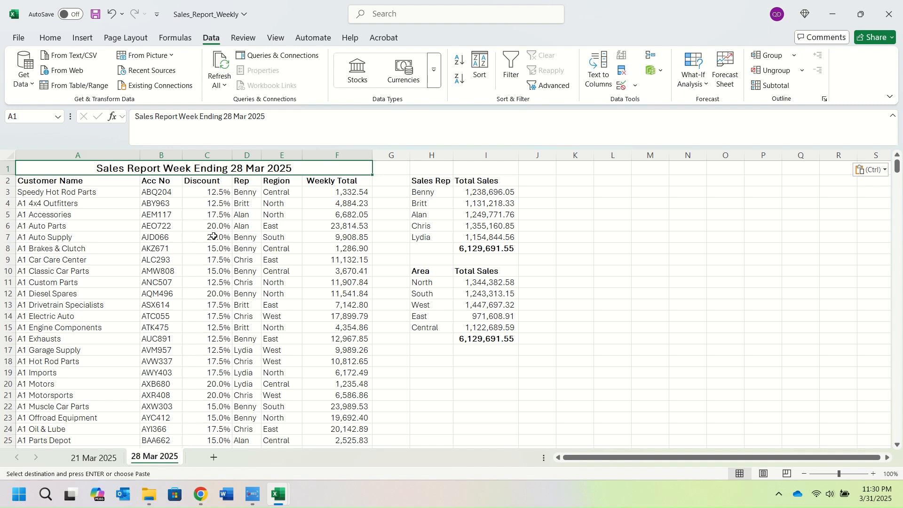
{"action": "left_click", "coordinate": [316, 39]}
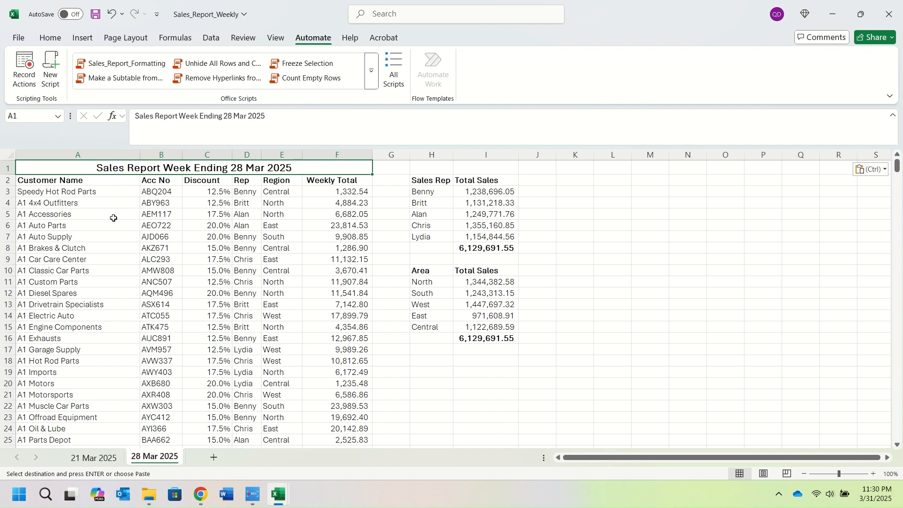
{"action": "left_click", "coordinate": [83, 180]}
{"action": "left_click", "coordinate": [86, 168]}
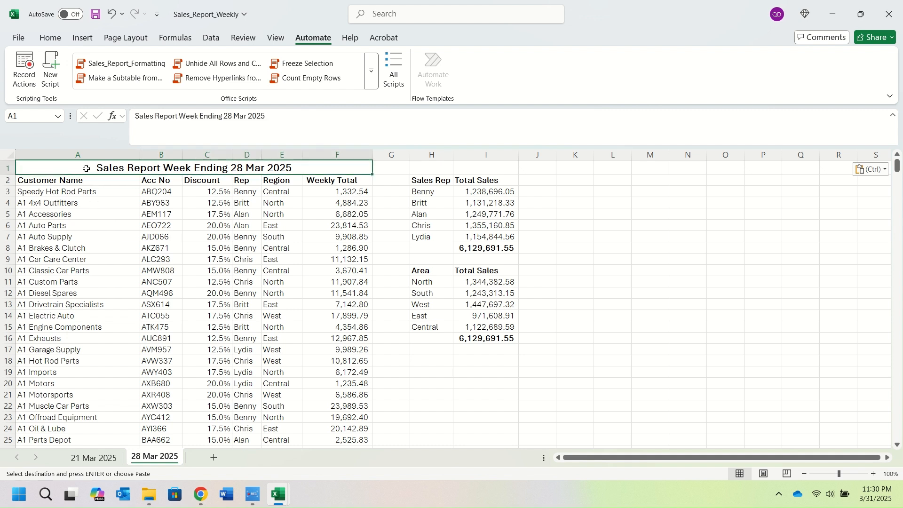